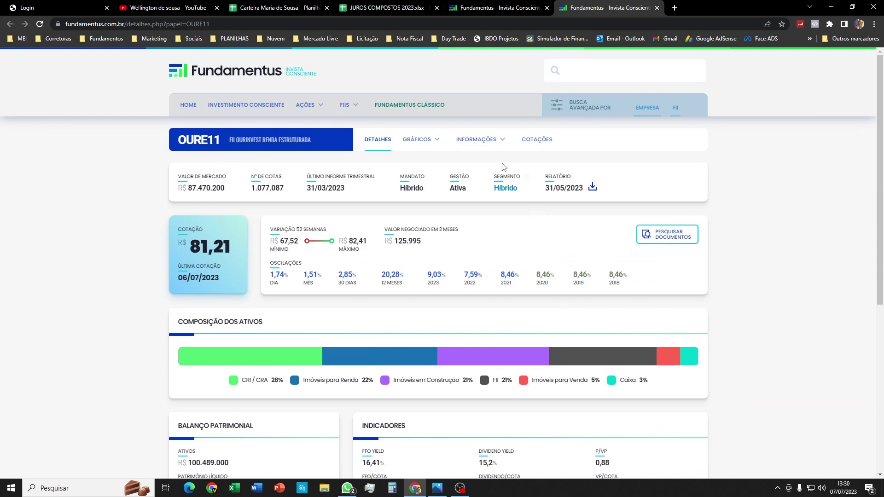
Open the dividend payment history (Rendimentos) of OURE11 and review the payments by date and value.
mouse_move(478, 139)
left_click(482, 211)
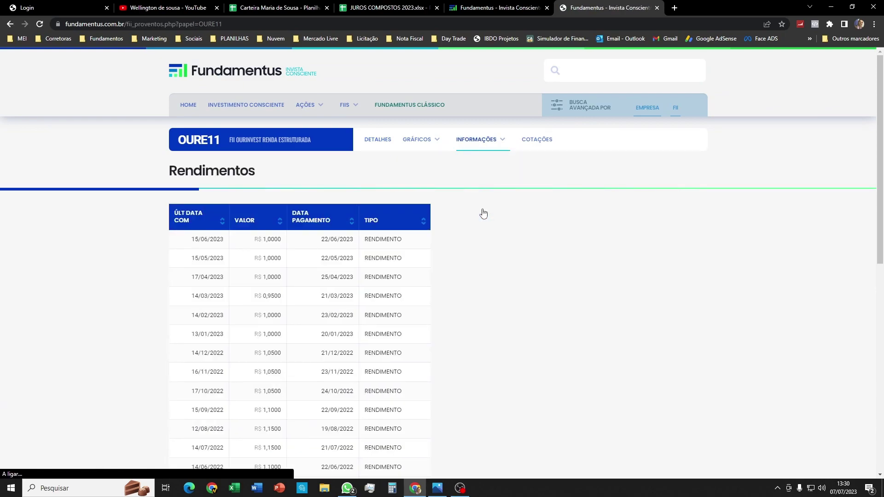
scroll(154, 253, "down", 2)
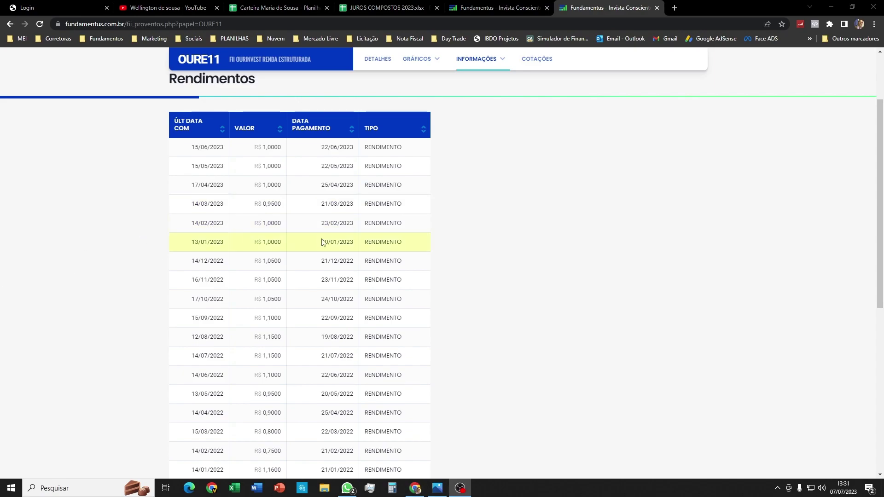
Show the course outline image, return to the dividend portfolio spreadsheet in Chrome and highlight the companies in C4:C16.
left_click(444, 492)
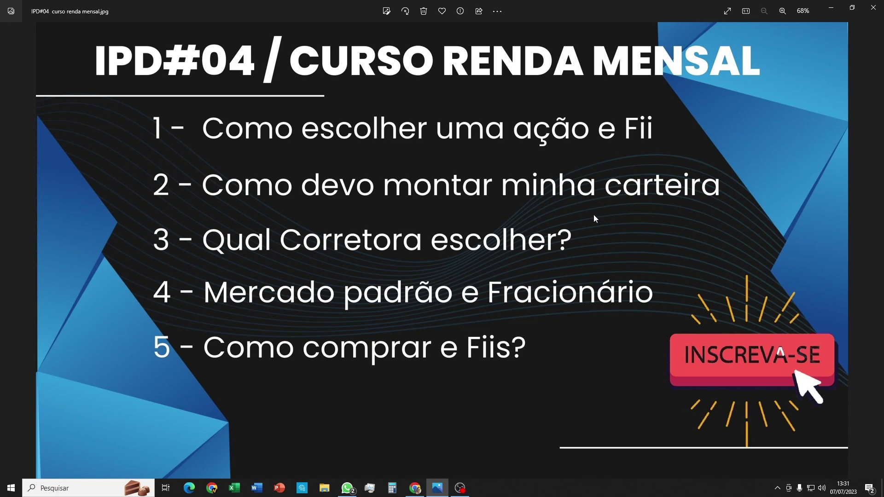
left_click(414, 488)
left_click(272, 5)
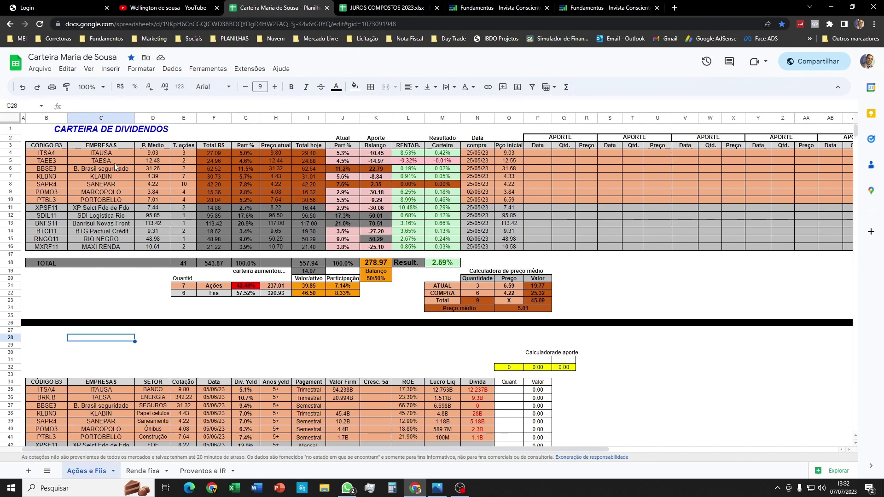
left_click_drag(110, 154, 103, 250)
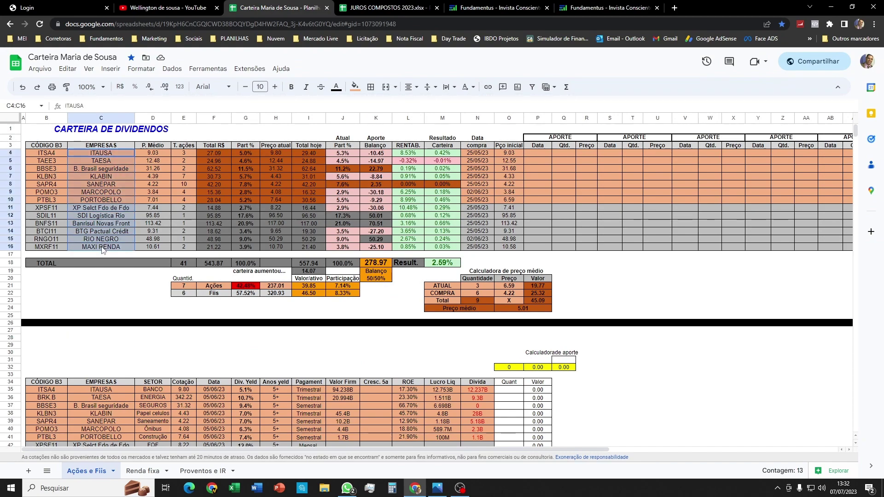
left_click(130, 286)
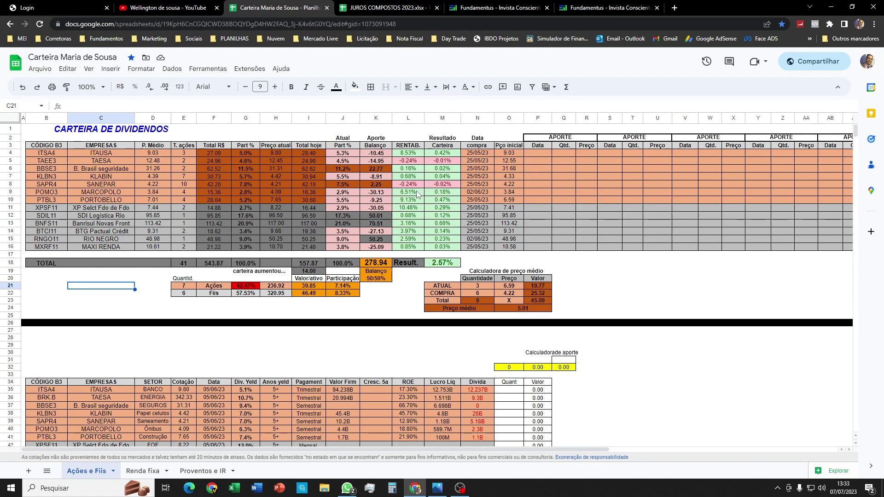
Point out the ITAUSA, MXRF11 and SDIL11 entries in the dividend portfolio table.
left_click(118, 153)
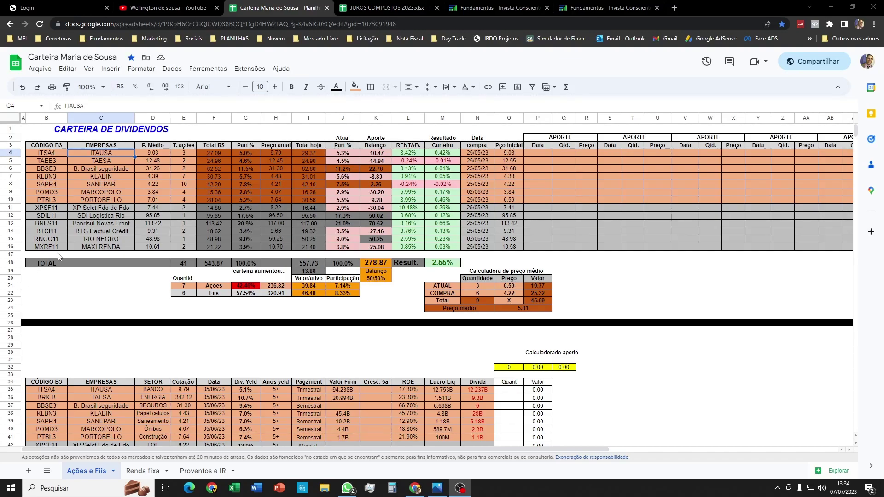
left_click(46, 247)
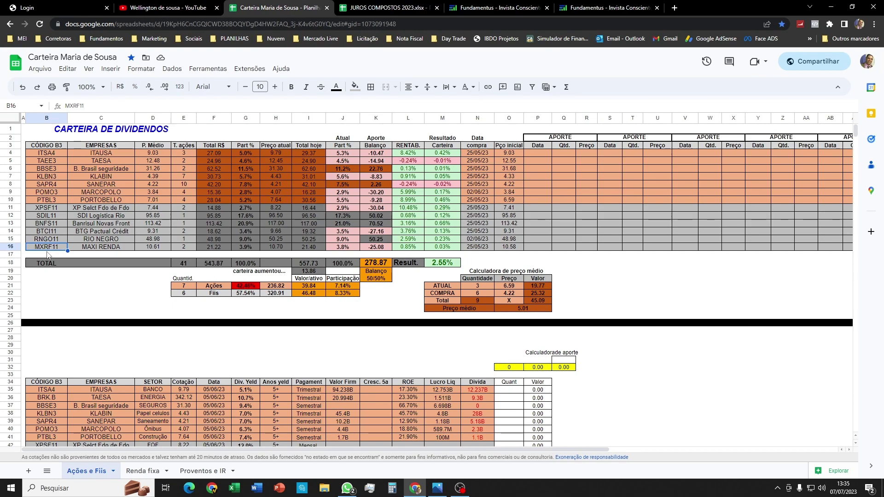
left_click(80, 295)
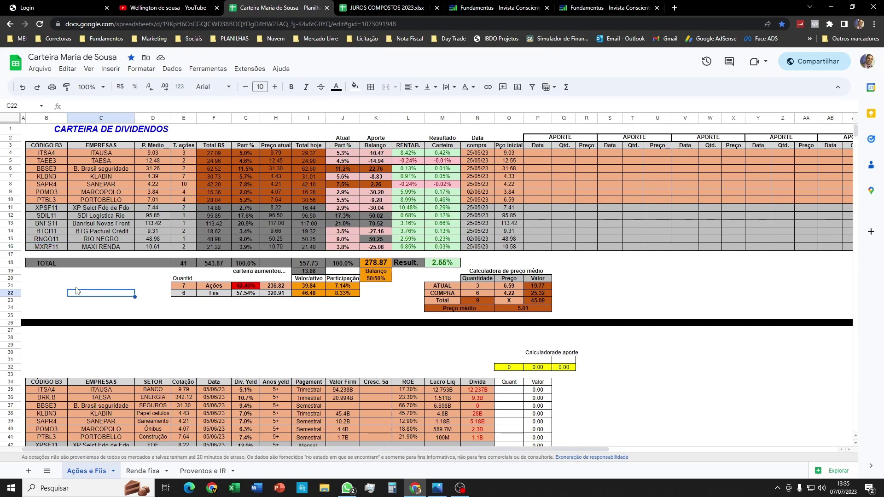
left_click(49, 218)
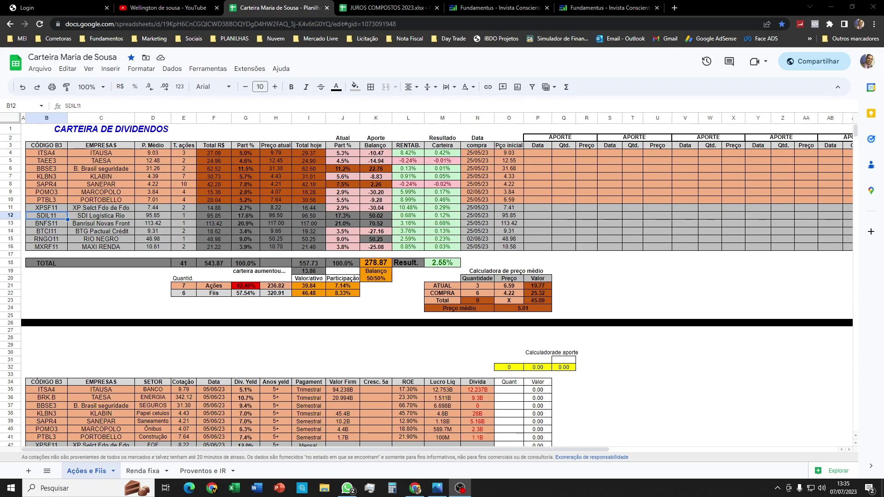
Open the JUROS COMPOSTOS 2023 spreadsheet and examine its monthly contribution and monthly return inputs.
left_click(412, 8)
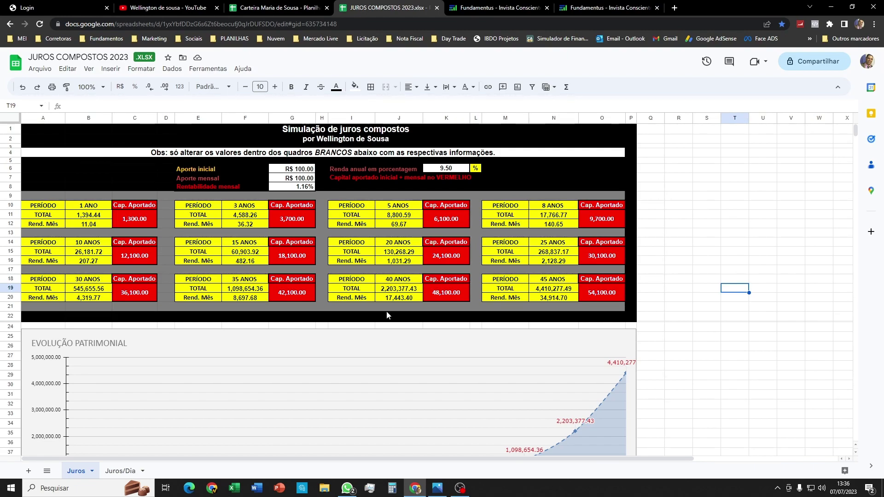
left_click(309, 180)
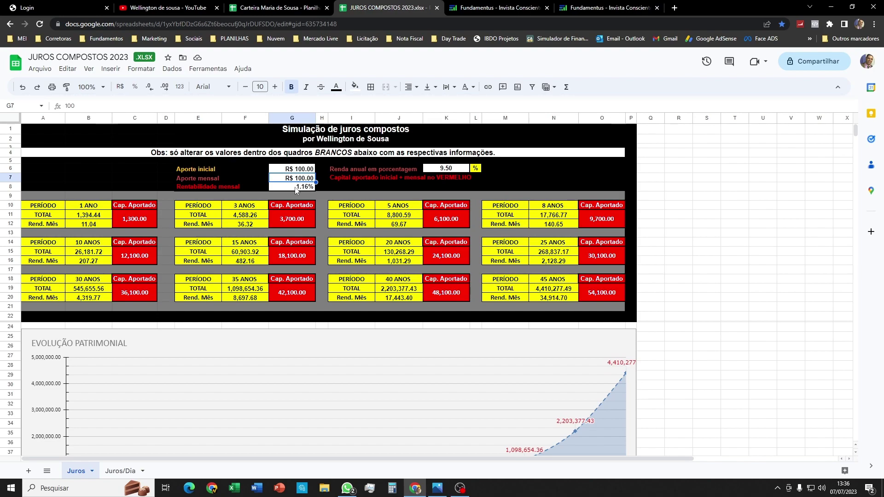
left_click(296, 189)
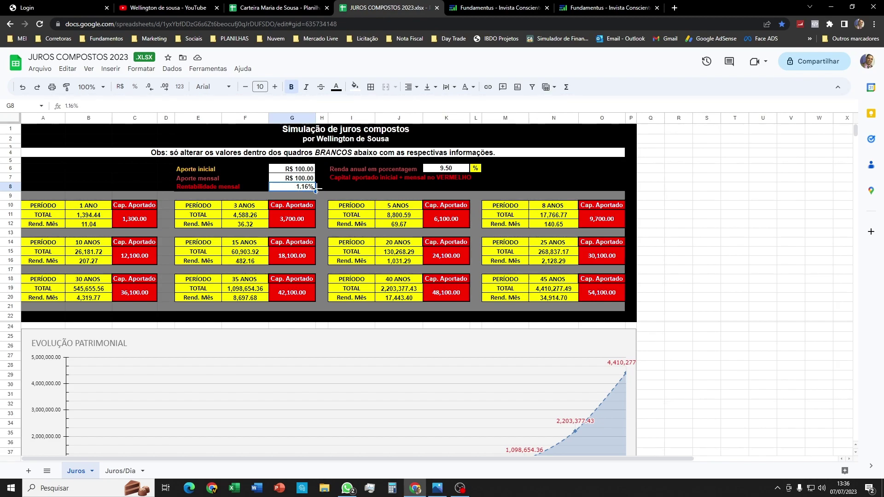
left_click(168, 180)
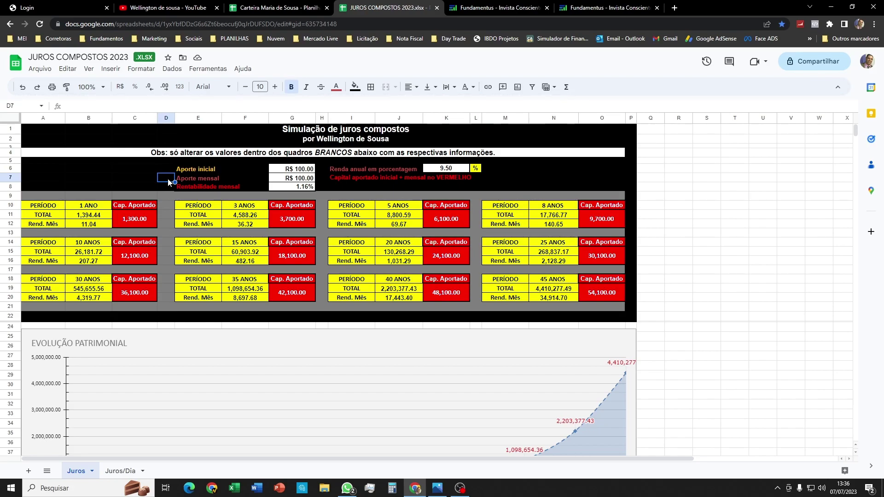
Examine the 35-year monthly income and the Evolução Patrimonial chart, and bring the course outline image back up.
left_click(239, 299)
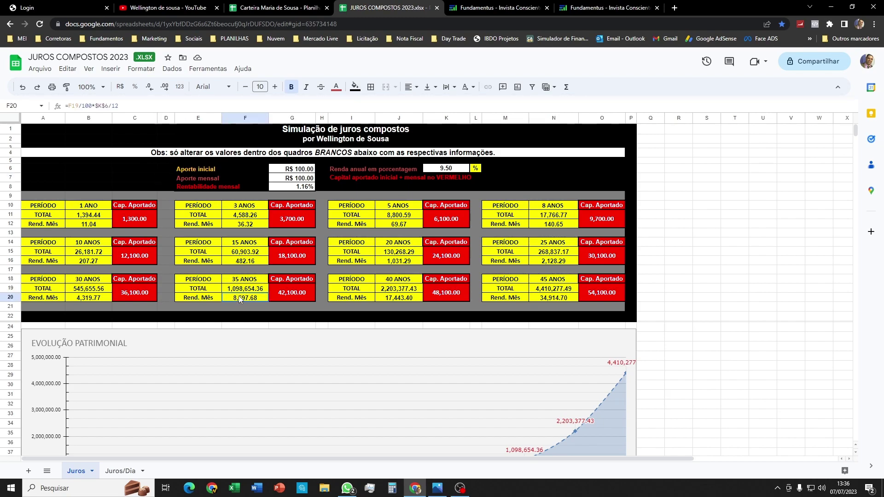
key("Down")
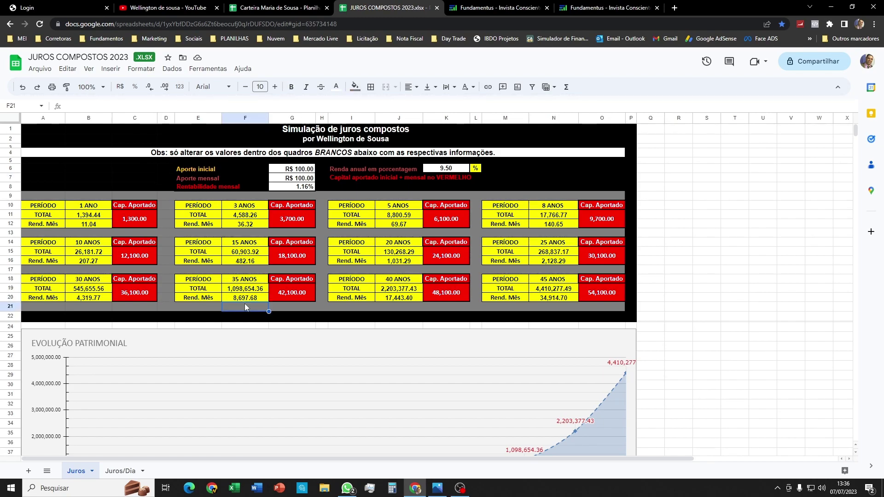
scroll(263, 294, "down", 5)
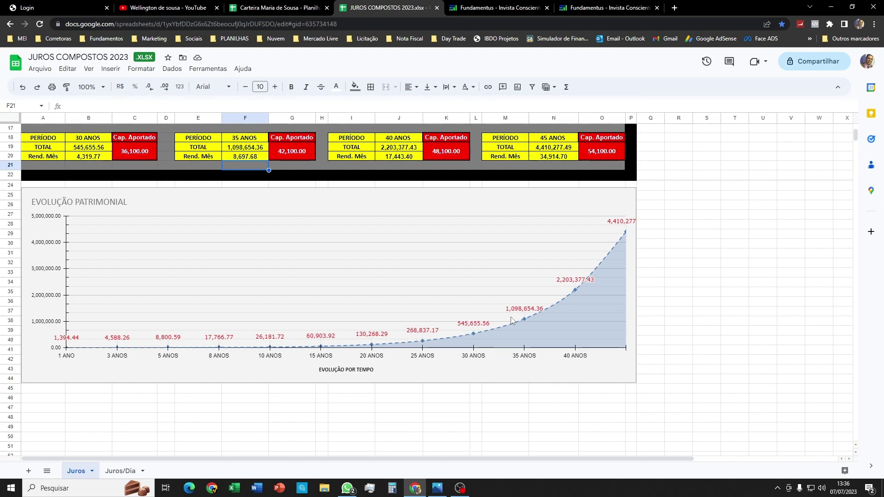
scroll(444, 319, "up", 5)
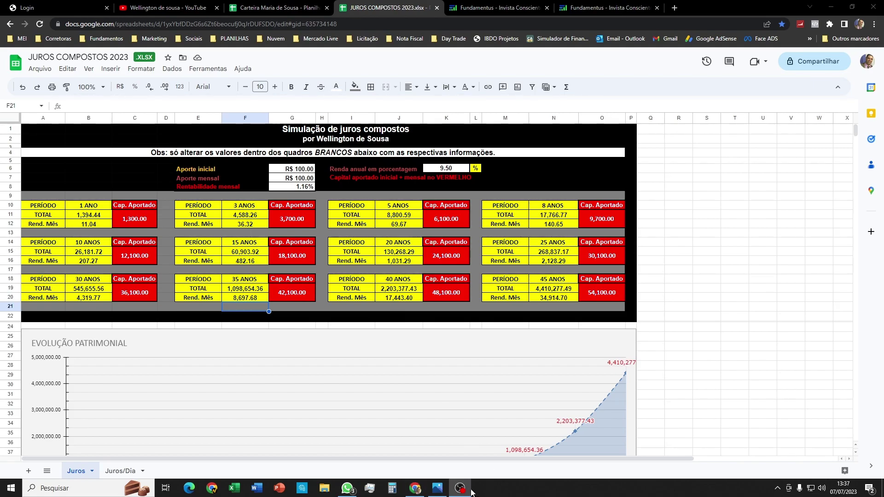
left_click(437, 488)
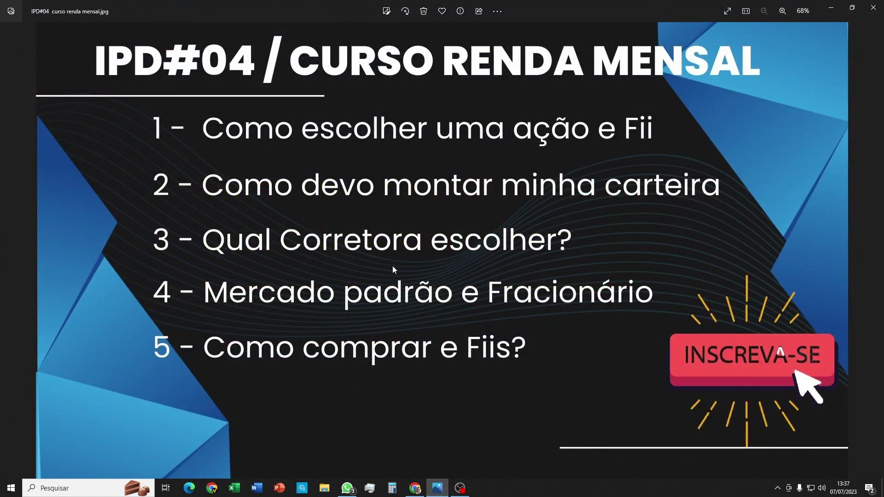
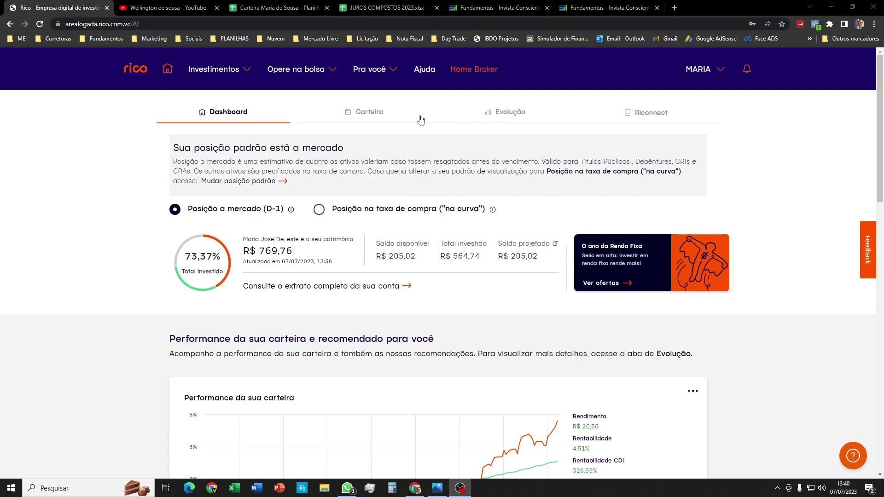
Open the Carteira view of the Rico account and review the real estate fund, stock and Proventos balances.
left_click(372, 115)
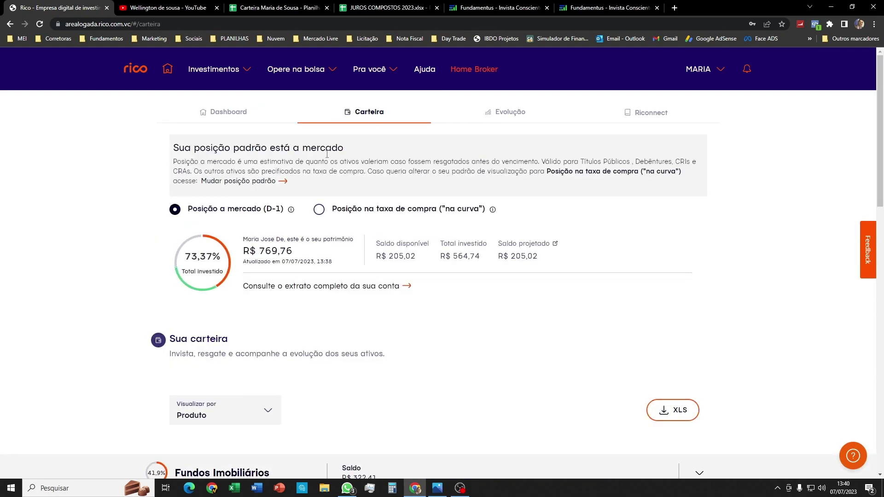
scroll(277, 282, "down", 4)
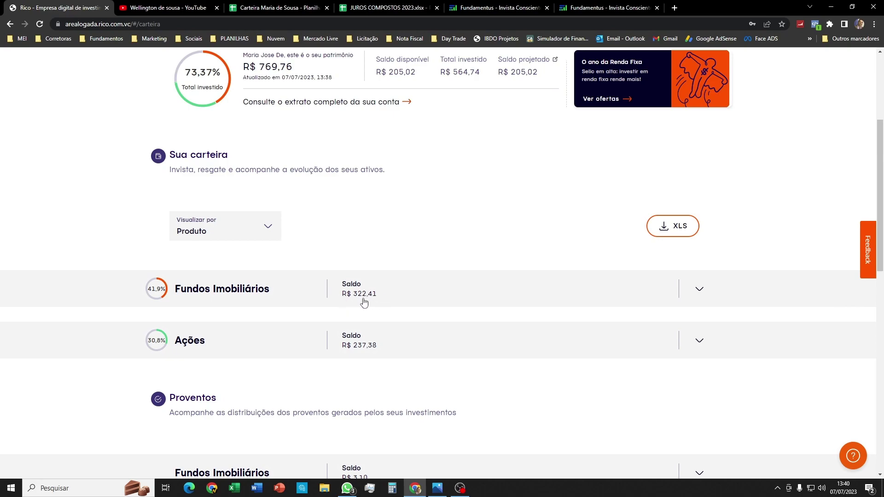
scroll(364, 303, "down", 1)
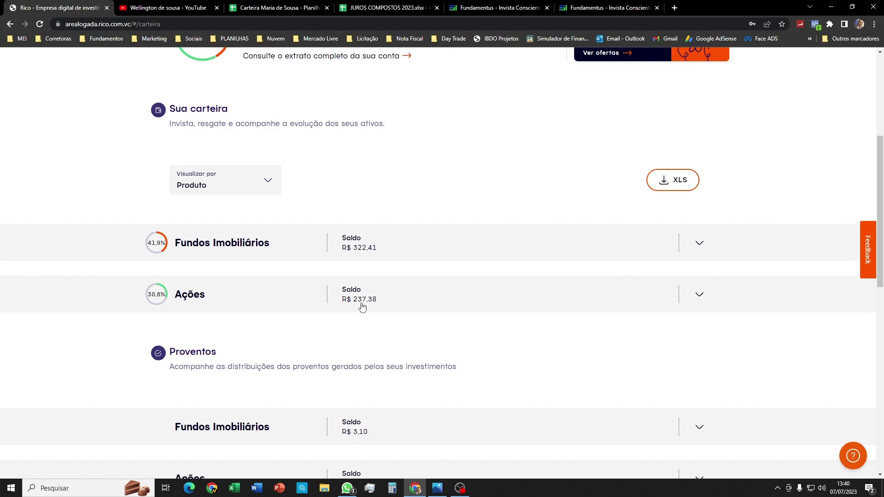
scroll(363, 308, "down", 1)
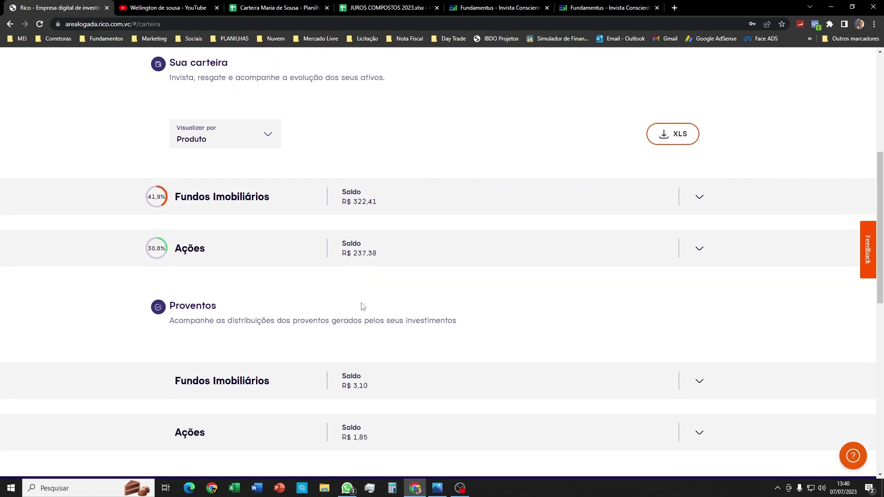
scroll(364, 307, "up", 6)
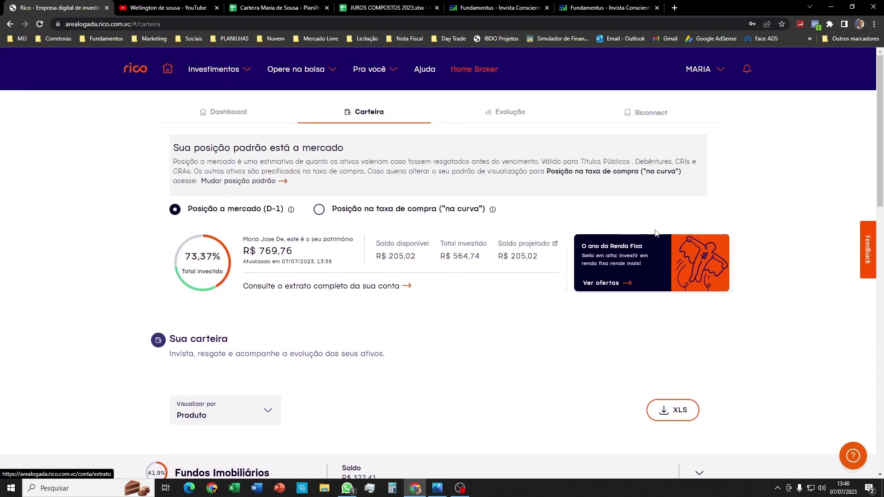
Open the account's Saldo/Extrato statement and examine the 15/06/2023 fund income credits, including the BNFS11 payment.
left_click(722, 70)
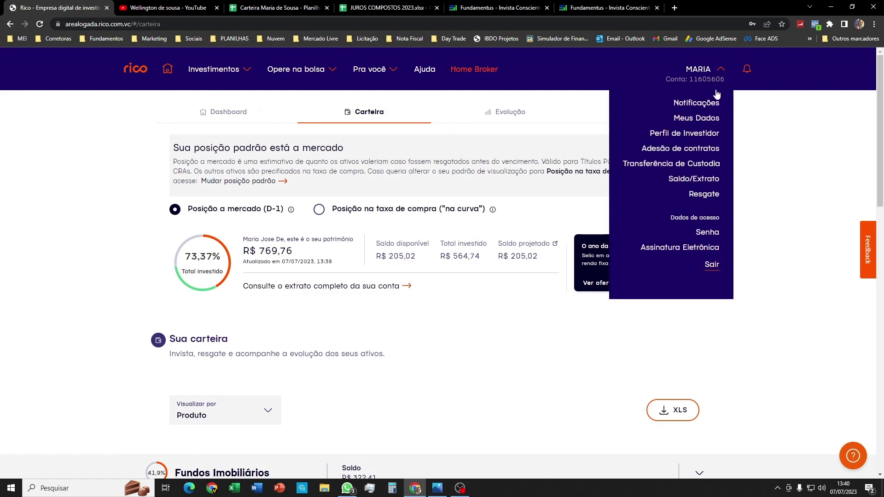
left_click(684, 183)
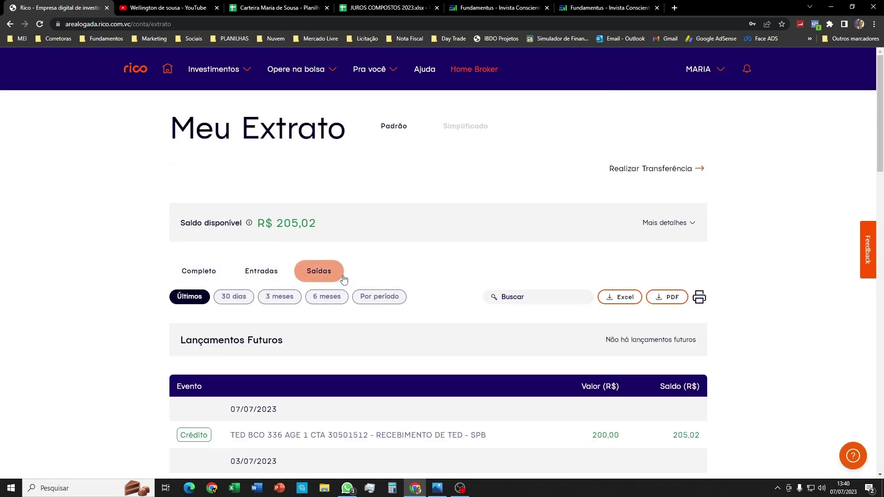
scroll(343, 278, "down", 4)
scroll(366, 277, "down", 3)
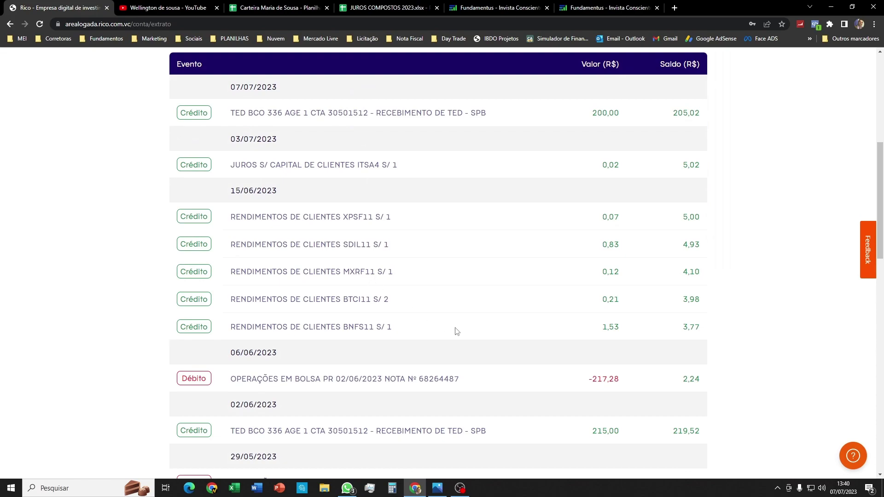
left_click_drag(349, 327, 608, 332)
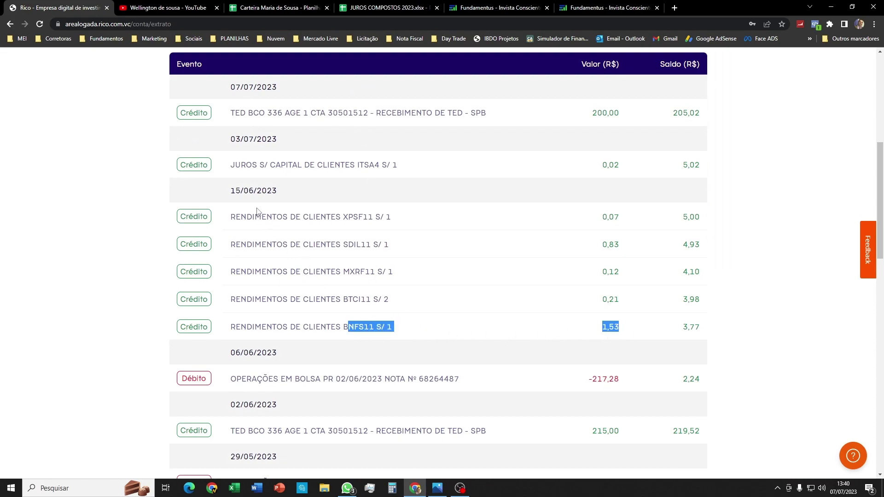
left_click_drag(236, 191, 257, 191)
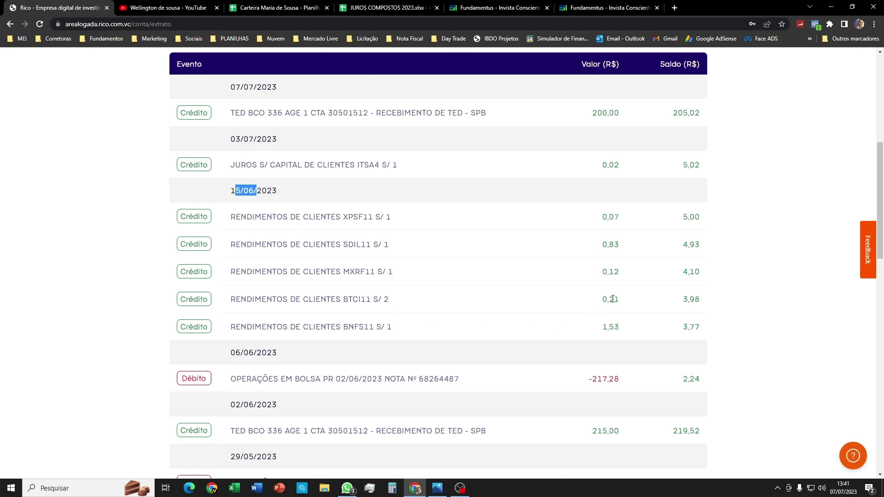
scroll(619, 299, "up", 1)
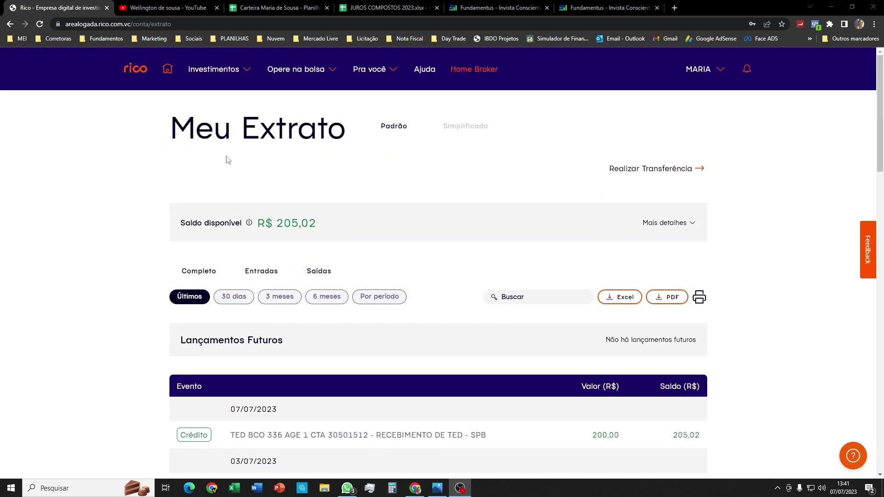
Return to the Rico dashboard, open the Home Broker and look over its order ticket and portfolio.
left_click(168, 68)
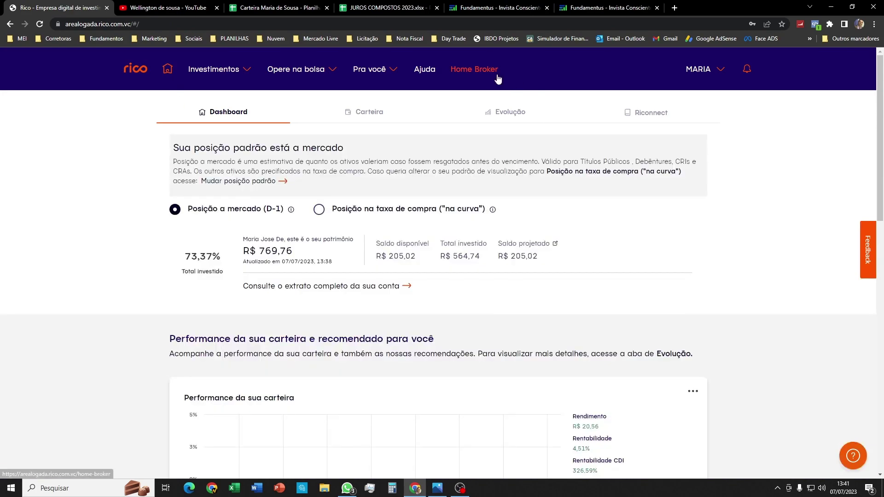
left_click(489, 76)
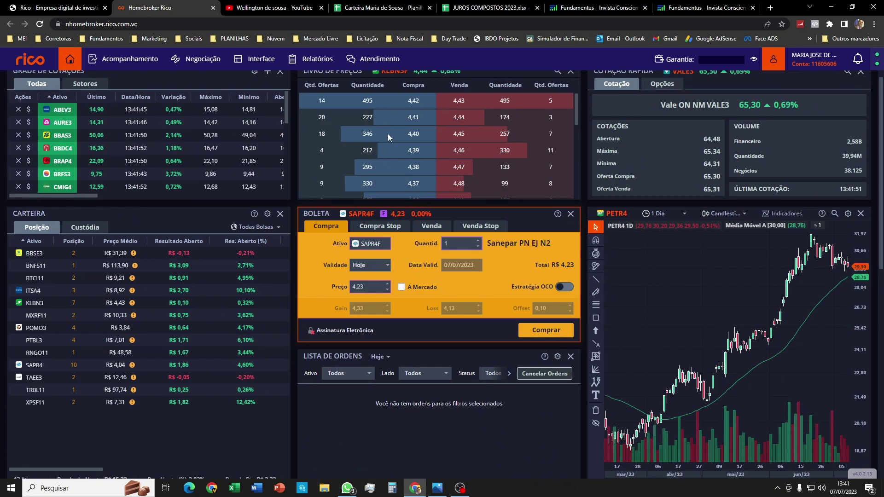
scroll(479, 477, "down", 1)
scroll(379, 267, "up", 2)
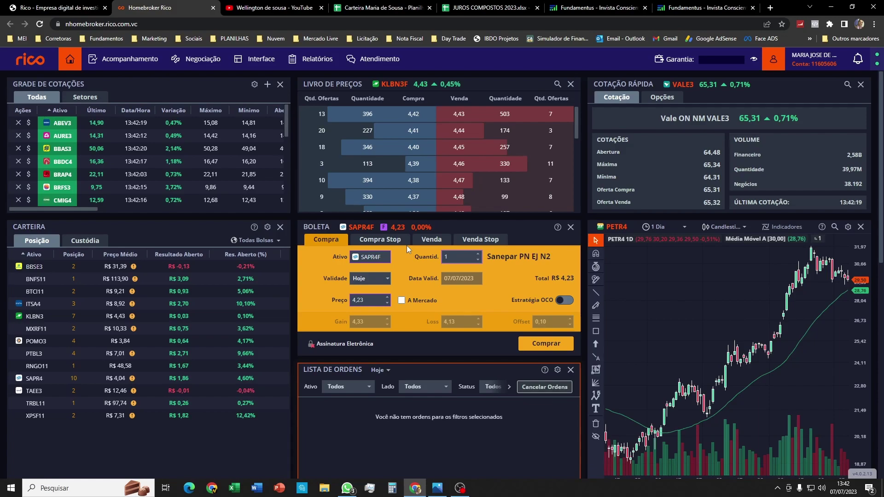
Load ITUB4 into the Home Broker buy ticket and set the quantity to 1.
left_click(381, 259)
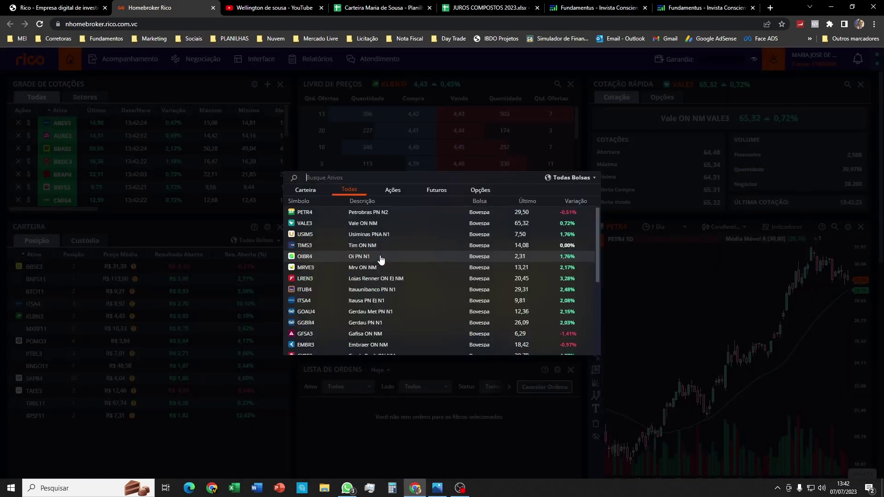
type("ITUB4")
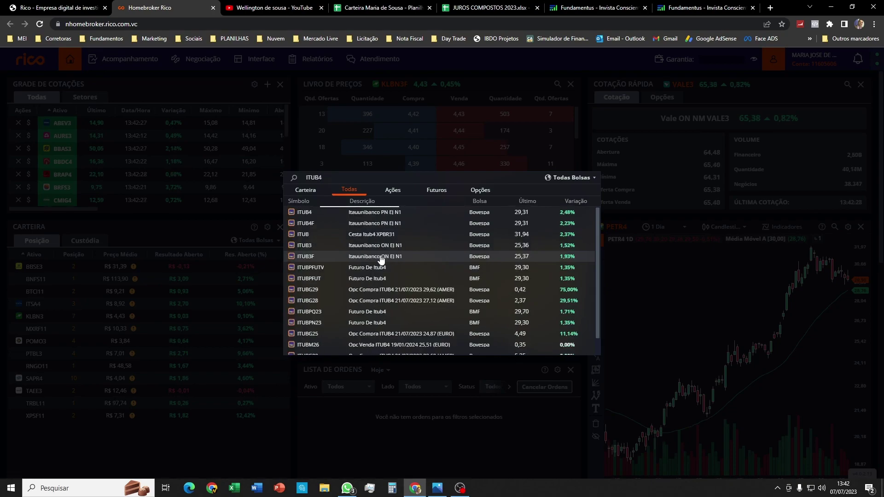
left_click(309, 216)
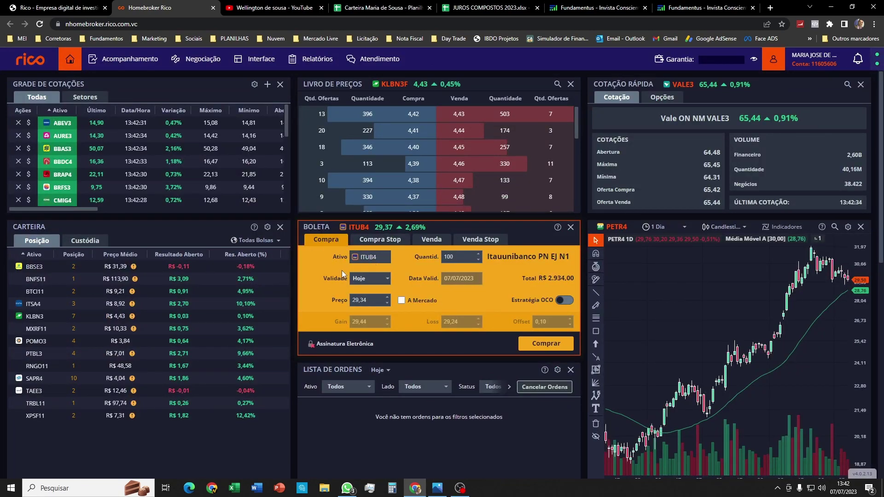
left_click(468, 258)
key("BackSpace")
key("BackSpace")
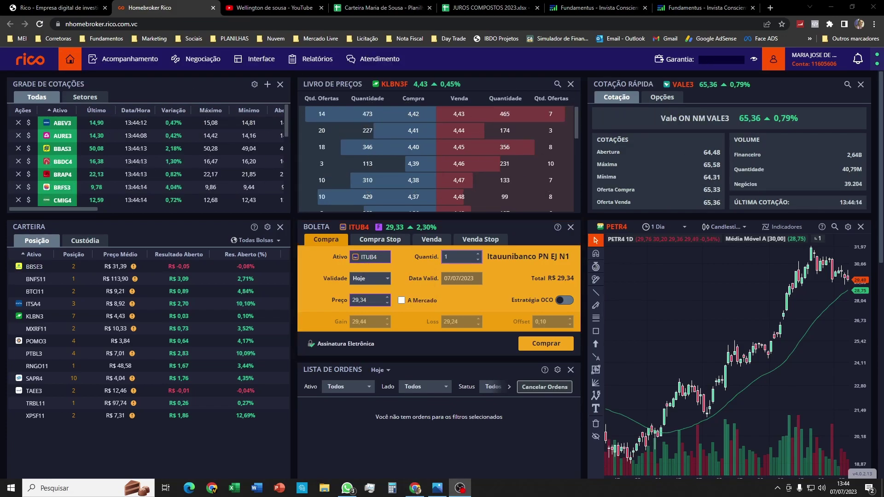
Change the buy ticket's asset to ITSA4 and set the quantity to 1.
left_click(369, 258)
type("ITSA4")
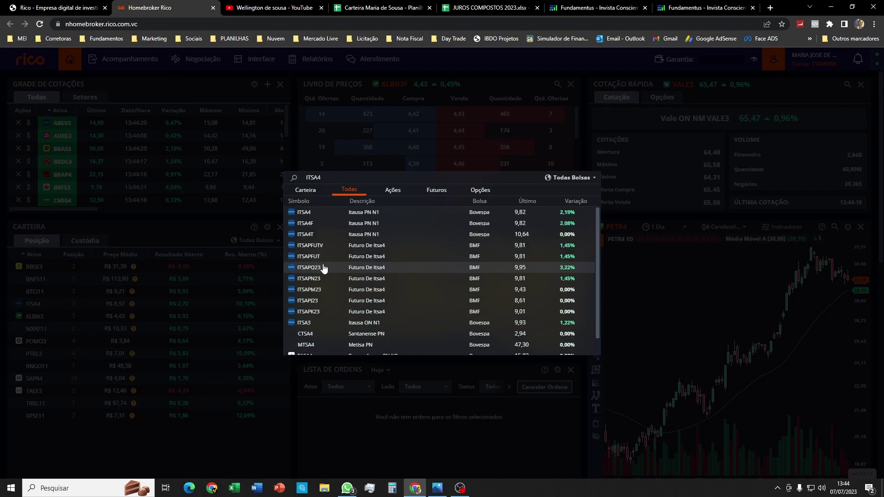
left_click(327, 218)
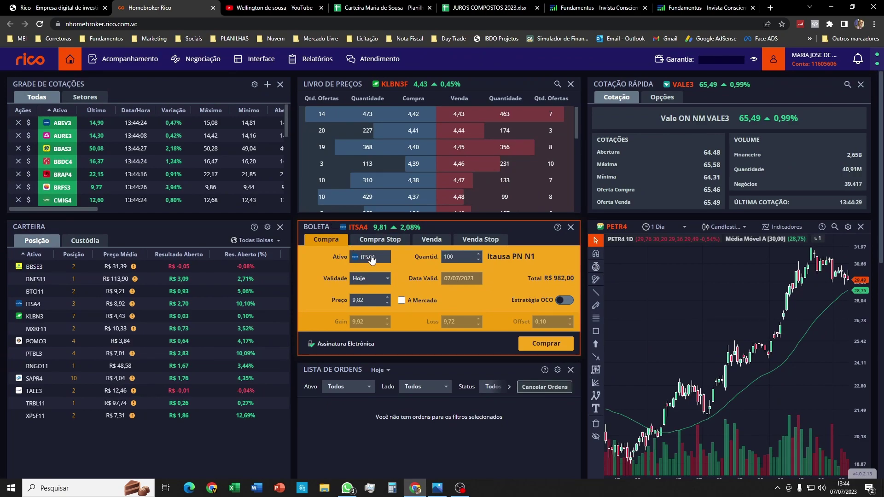
left_click(464, 256)
key("BackSpace")
key("BackSpace")
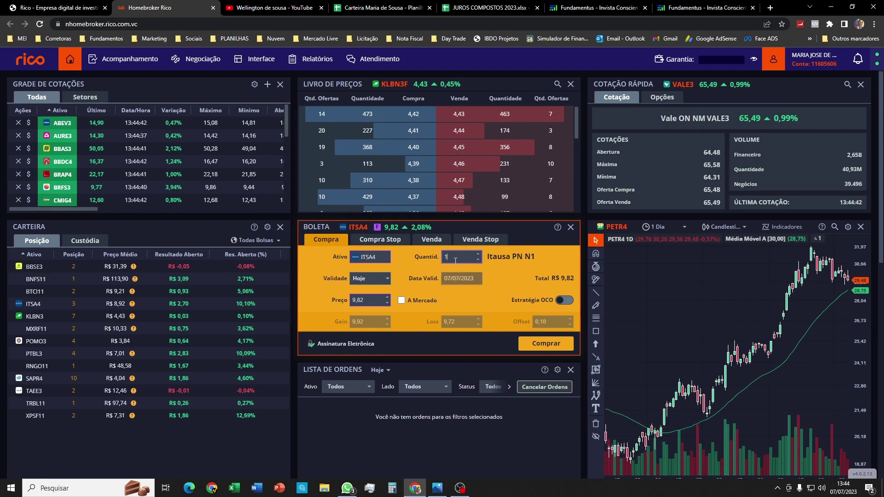
Raise the ITSA4 ticket's quantity to 100 for the standard market and return it to 1 for the fractional market.
type("00")
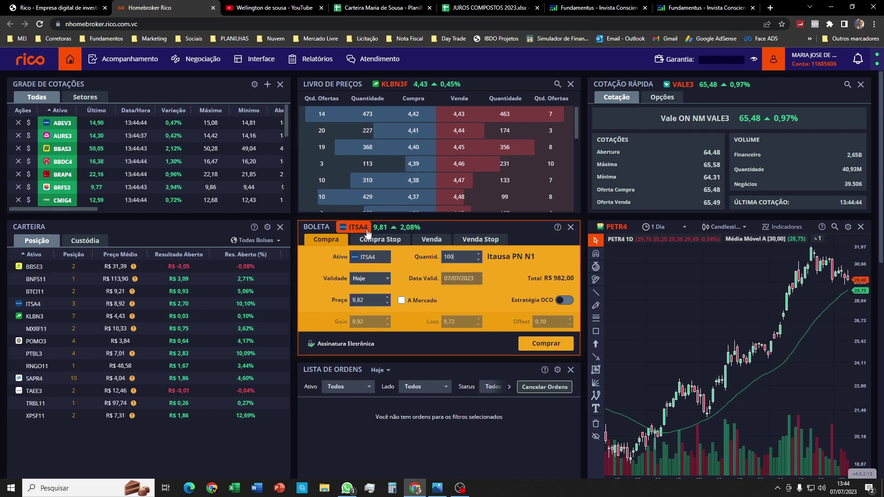
key("BackSpace")
key("BackSpace")
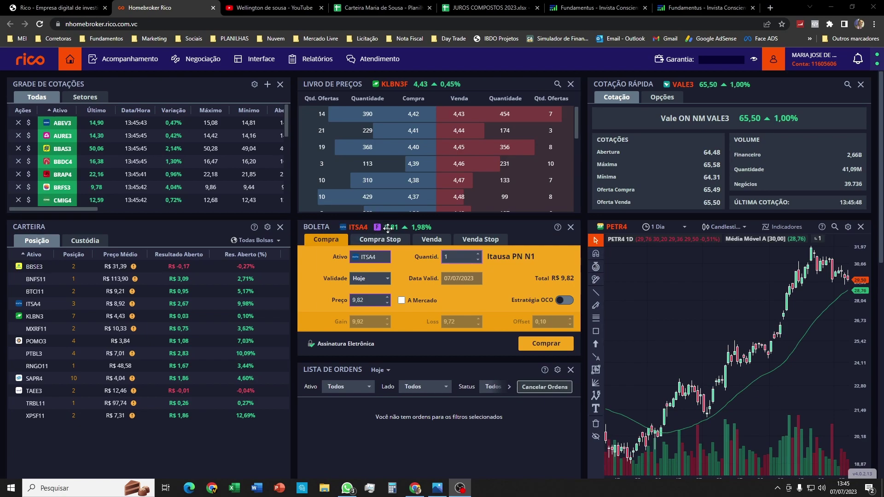
Submit and confirm the buy order for 1 ITSA4 share at R$ 9,82, valid for today.
left_click(450, 256)
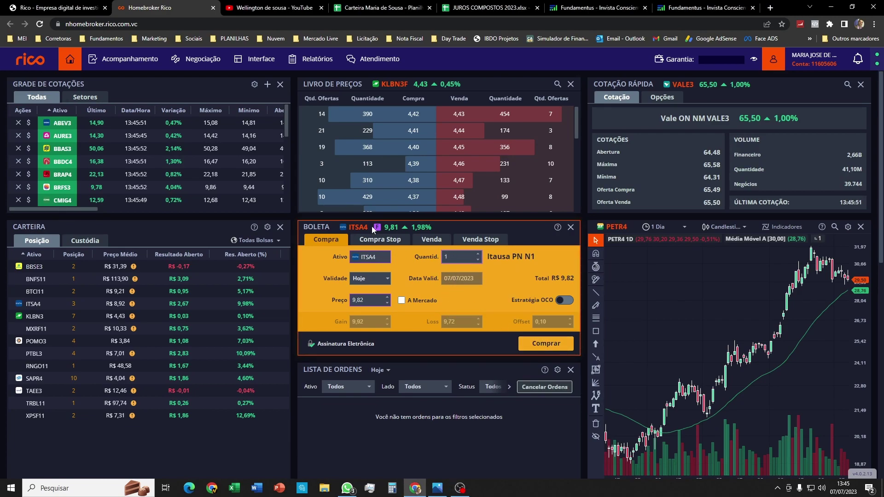
left_click(542, 344)
left_click(411, 339)
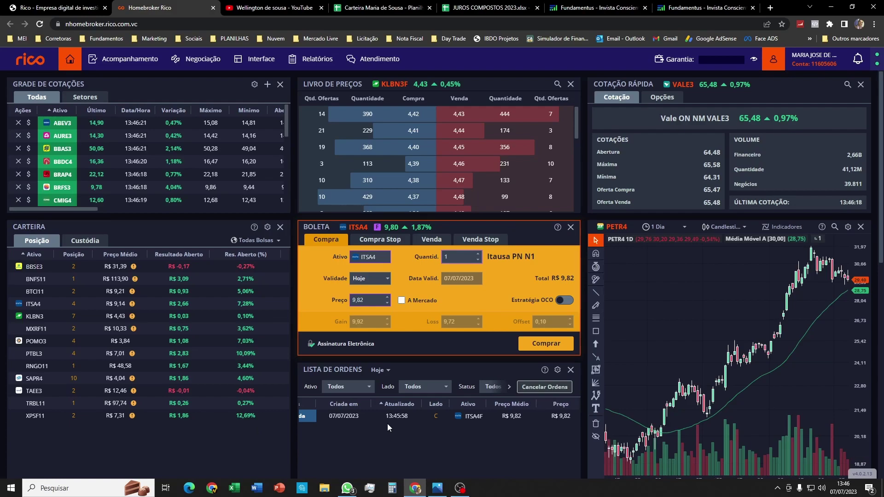
Examine the ITSA4F order's average price, quantity, total and status in Lista de Ordens.
scroll(396, 419, "right", 2)
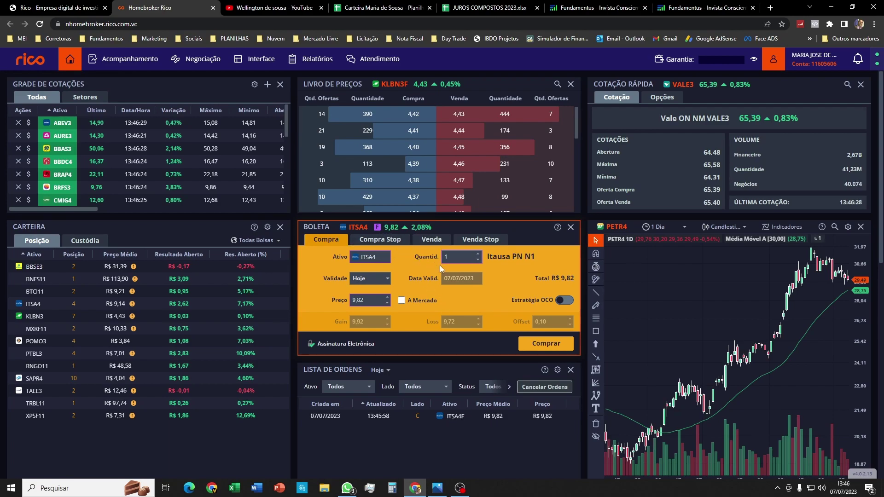
scroll(460, 421, "right", 2)
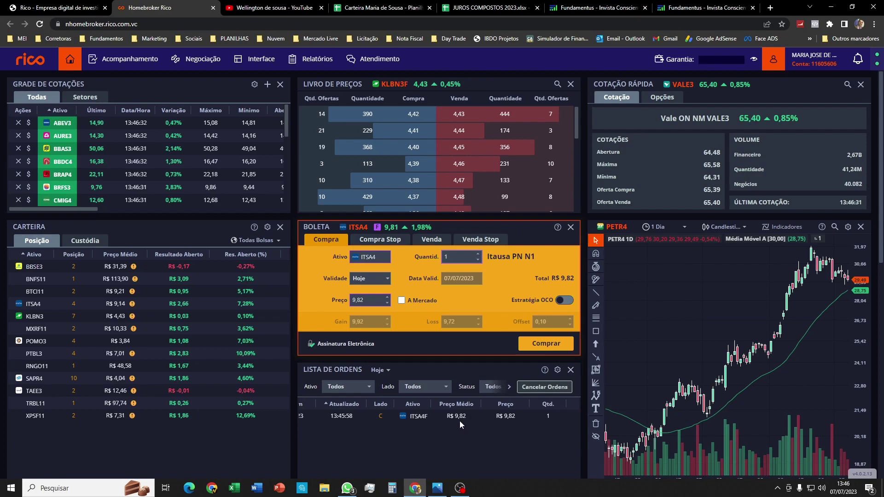
scroll(458, 420, "right", 2)
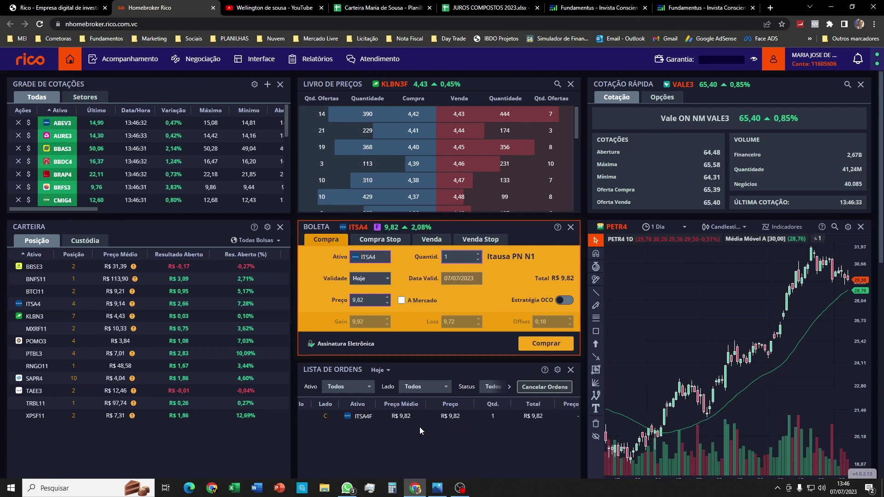
scroll(416, 419, "left", 4)
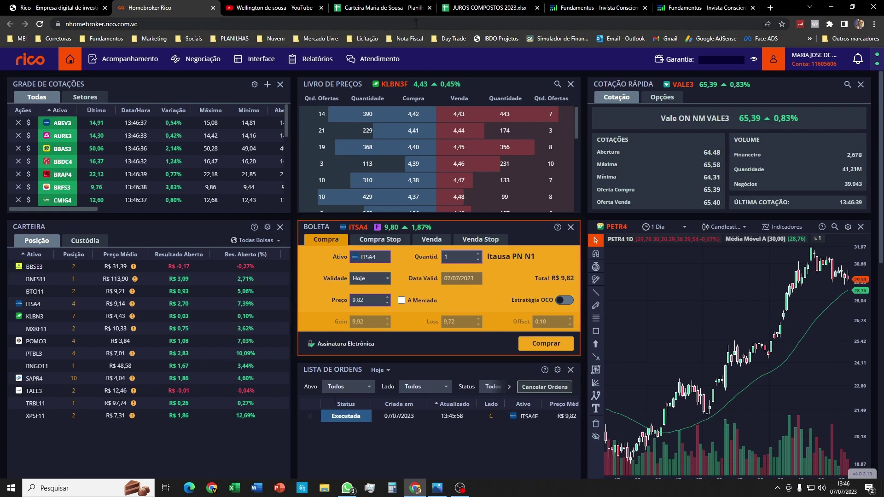
Switch to the portfolio spreadsheet and set the ATUAL price in the Calculadora de preço médio to 9.03.
left_click(393, 9)
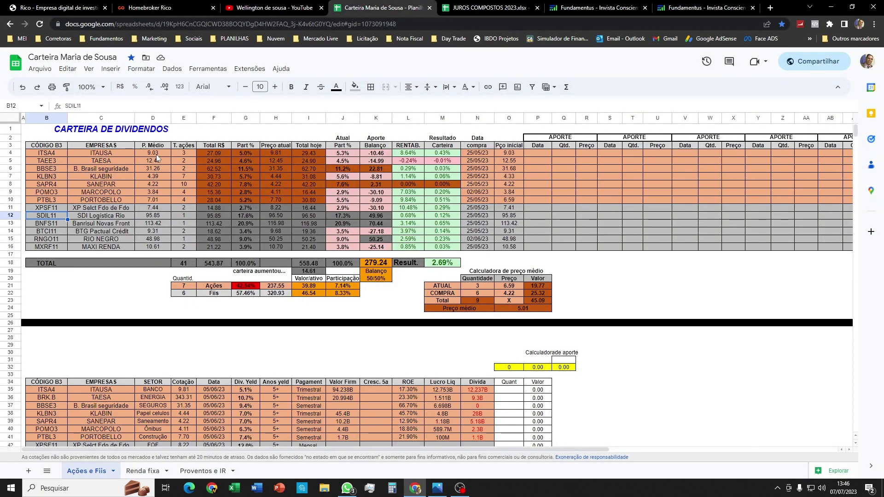
left_click(483, 285)
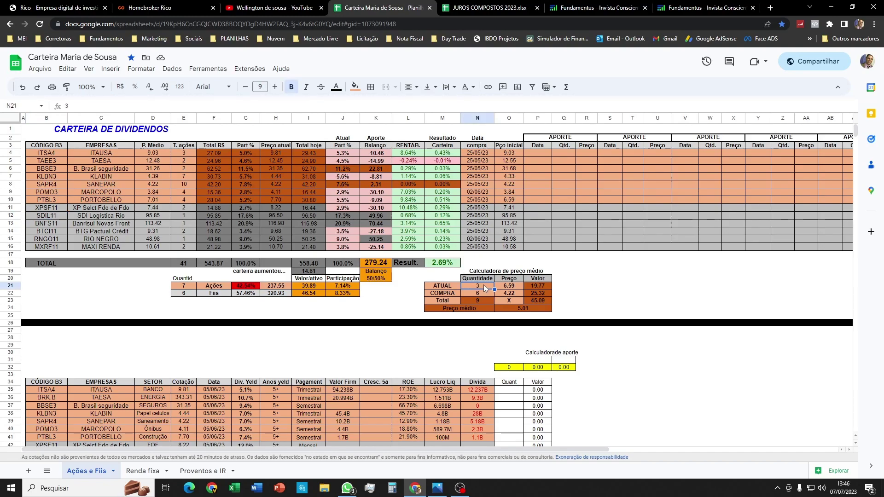
left_click(514, 287)
type("+9")
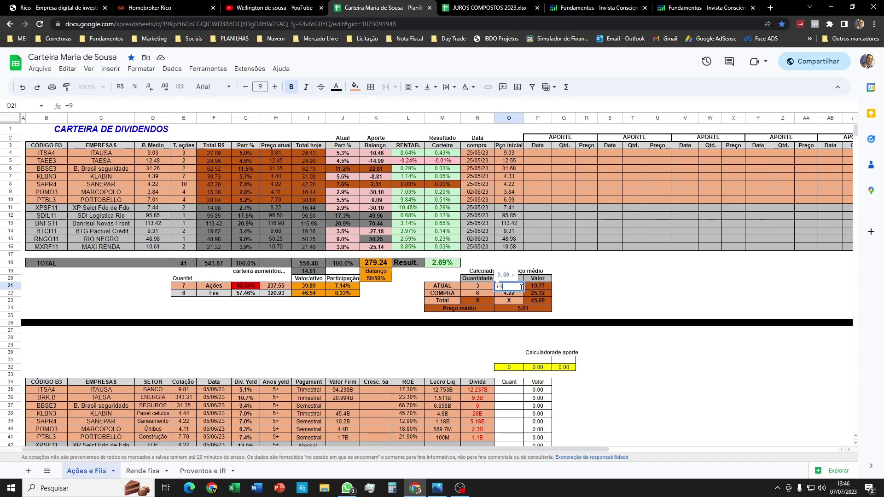
key("BackSpace")
key("BackSpace")
type("9.03")
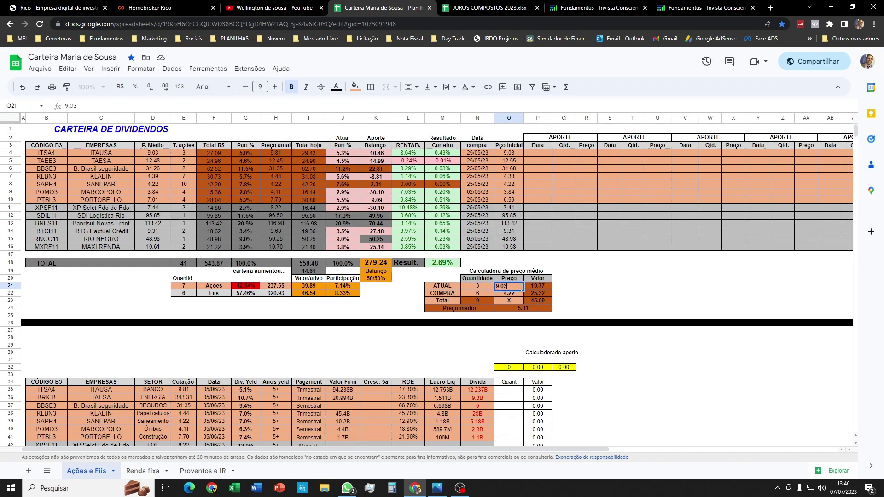
key("Tab")
Fill the calculator's COMPRA row with quantity 1 and price 9.82.
key("Left")
key("Left")
key("Down")
type("1")
key("Tab")
type("9.82")
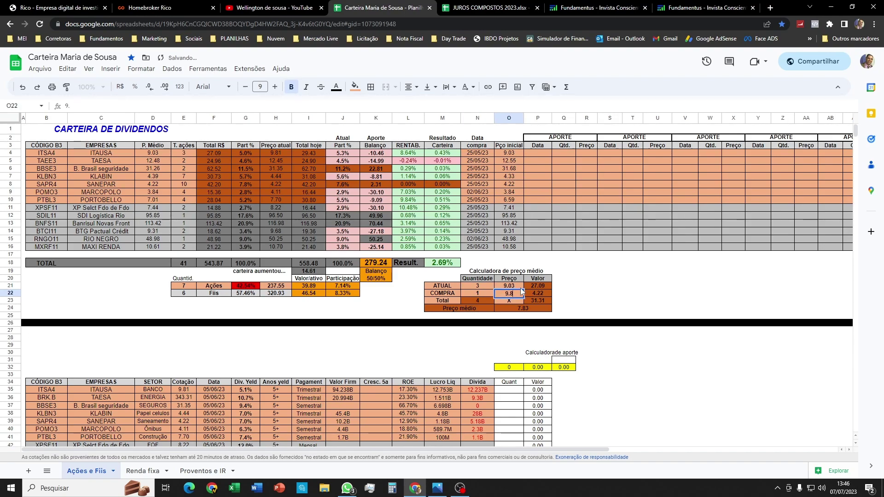
key("Return")
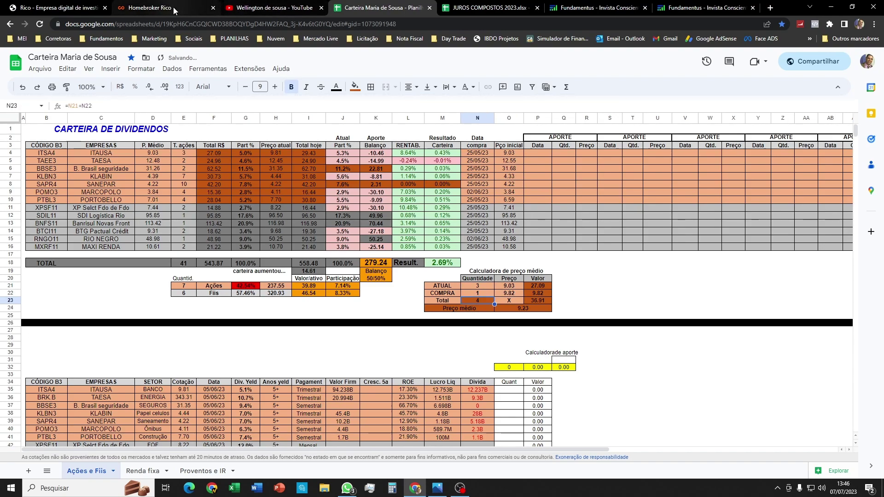
Check the ITSA4F order in the Home Broker, and update the spreadsheet's ITSA4 row to 4 shares at an average price of 9.23.
left_click(152, 7)
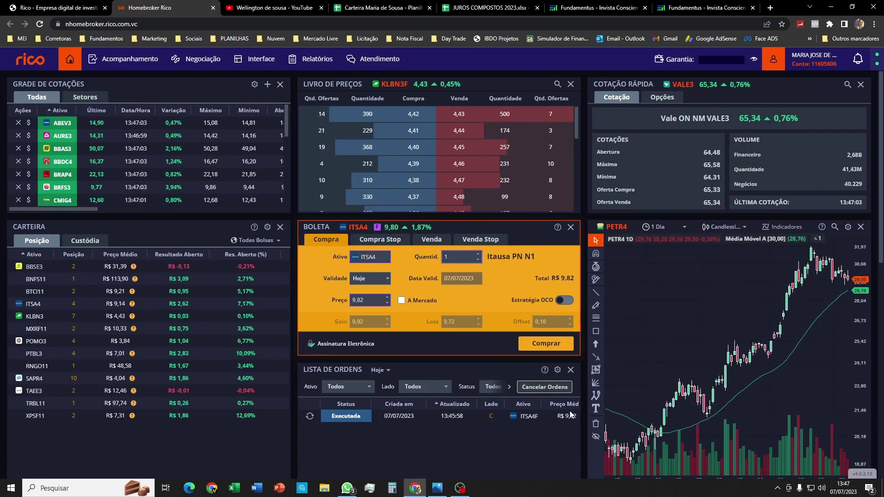
left_click(362, 6)
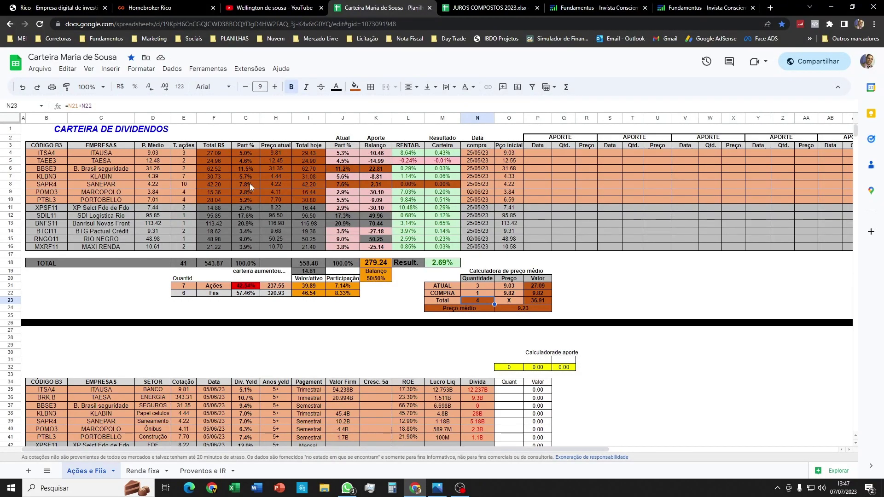
left_click(184, 154)
type("4")
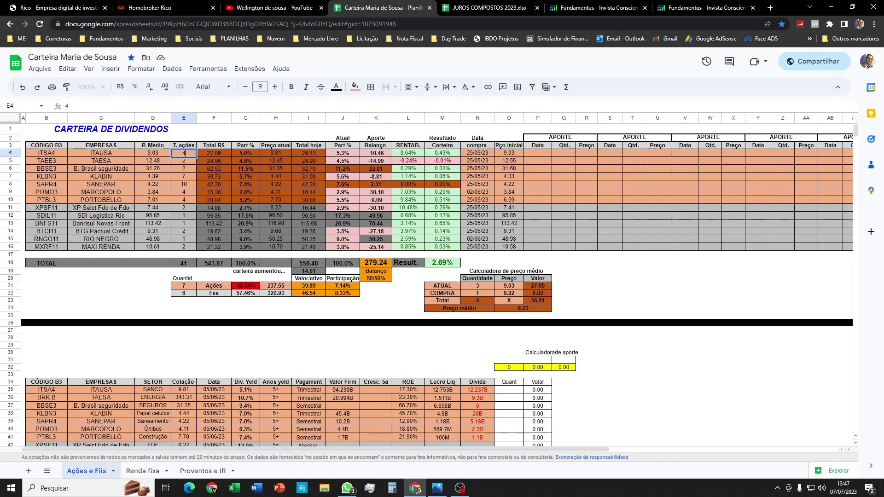
key("Left")
type("9.23")
key("Return")
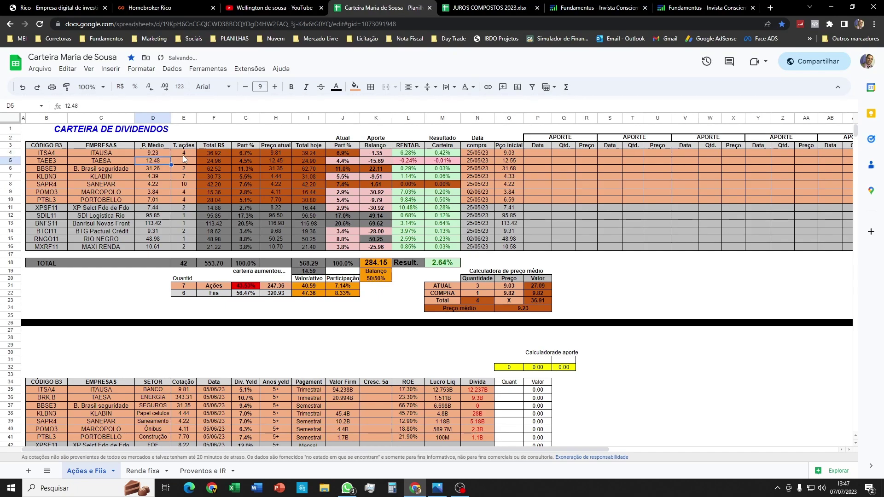
Return to the Home Broker, look over the Carteira positions and set the ITSA4 ticket's quantity to 100.
left_click(159, 8)
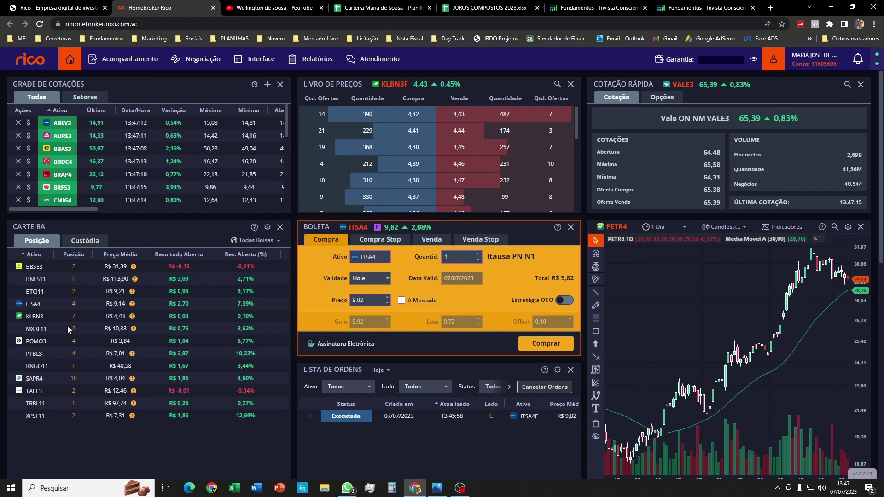
scroll(442, 271, "down", 1)
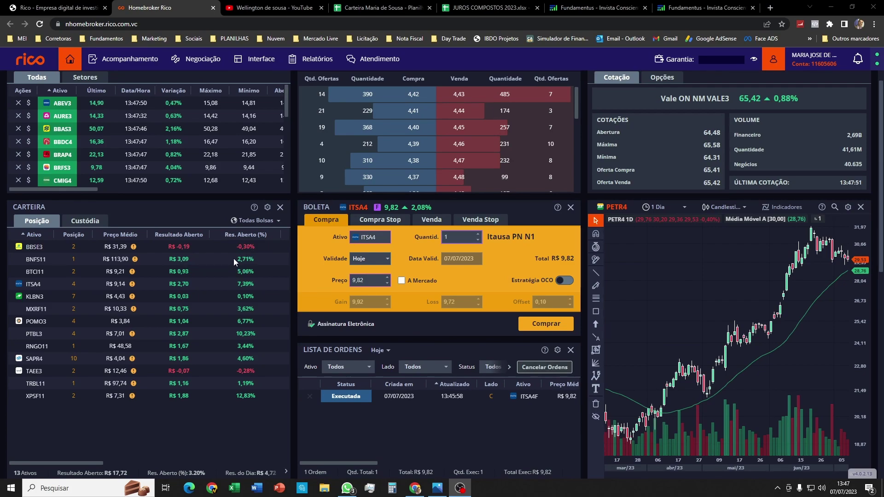
left_click(464, 237)
type("00")
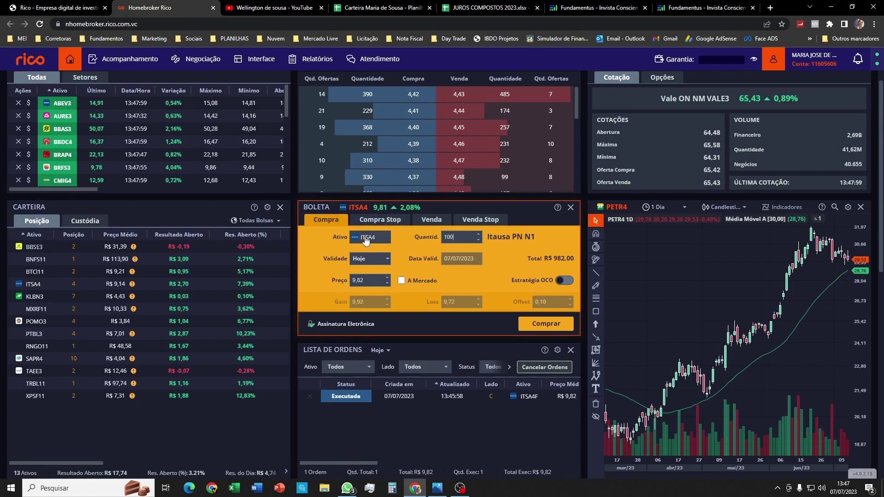
key("Tab")
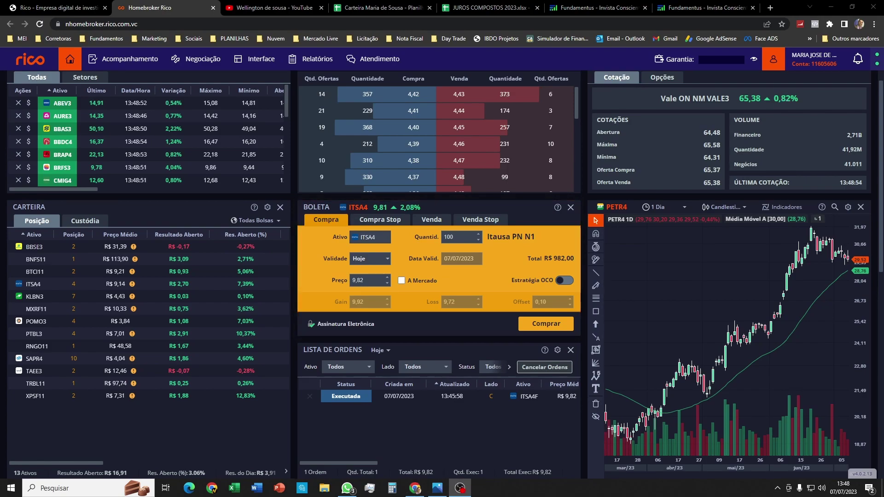
Bring up the course outline image to review its topics, and return to the Home Broker.
left_click(437, 487)
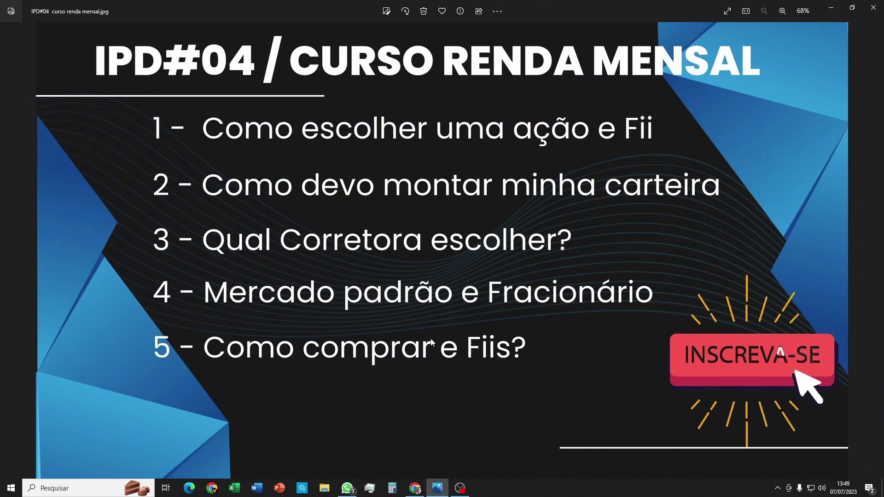
left_click(416, 493)
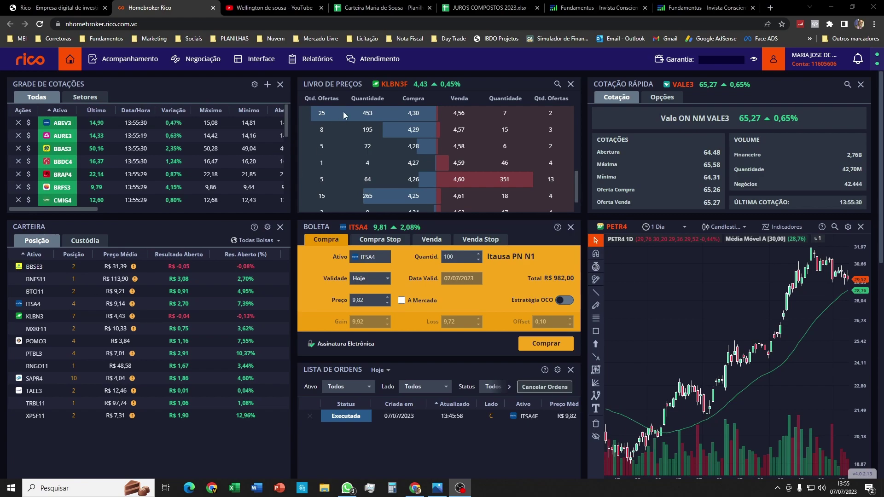
Load KLBN3 into the buy ticket with a quantity of 5, and check the top offers in the KLBN3F price book.
left_click(374, 258)
type("KLBN3")
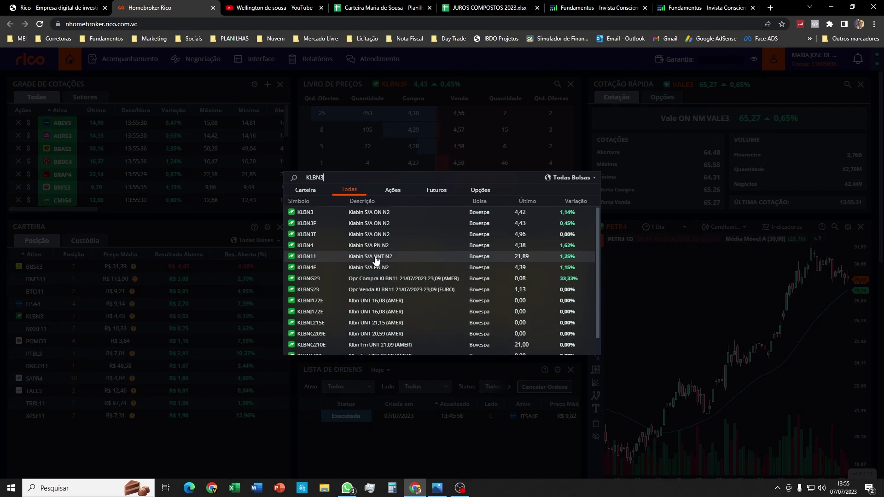
left_click(327, 214)
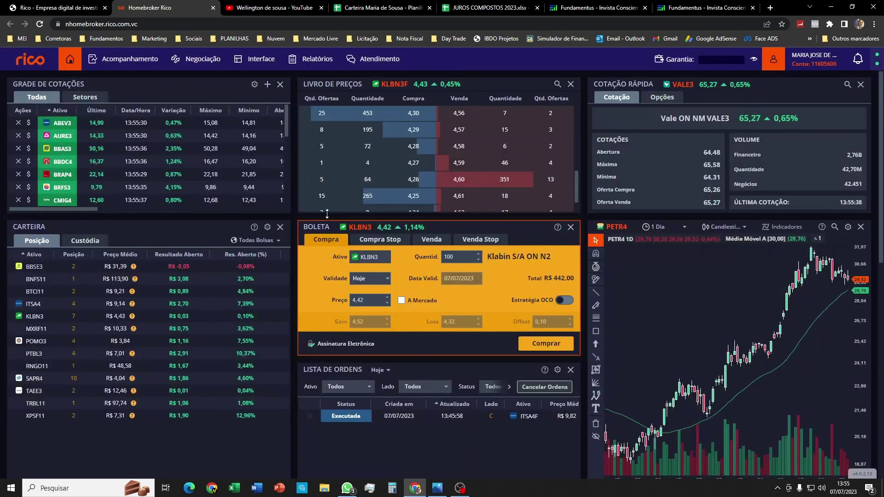
double_click(454, 258)
type("5")
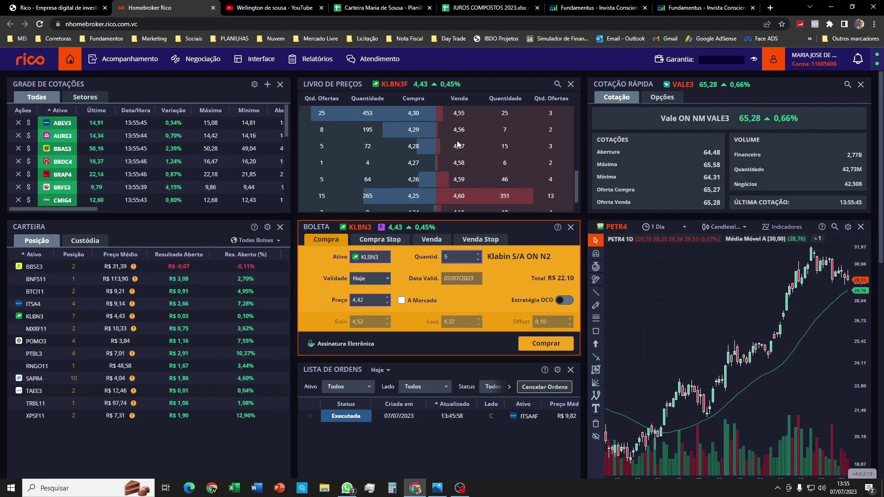
scroll(458, 144, "up", 5)
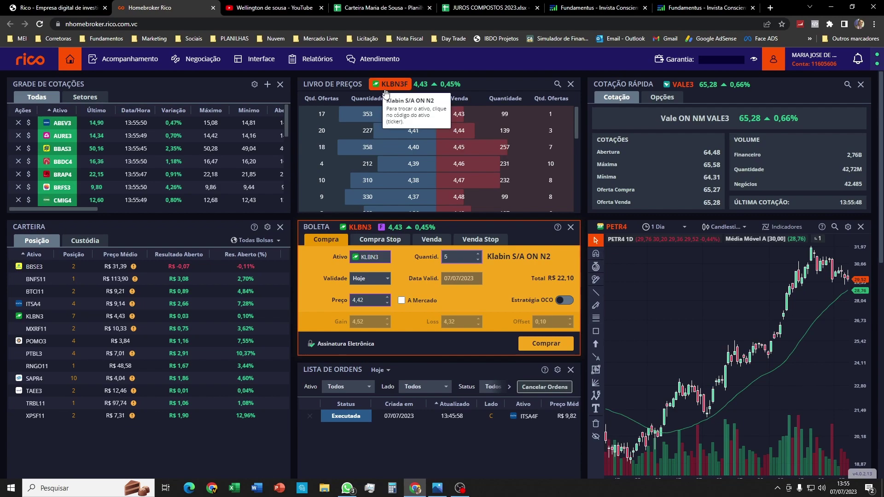
Look through the lower offers in the KLBN3F price book and set the KLBN3 buy ticket's price to 4,56.
scroll(402, 116, "down", 1)
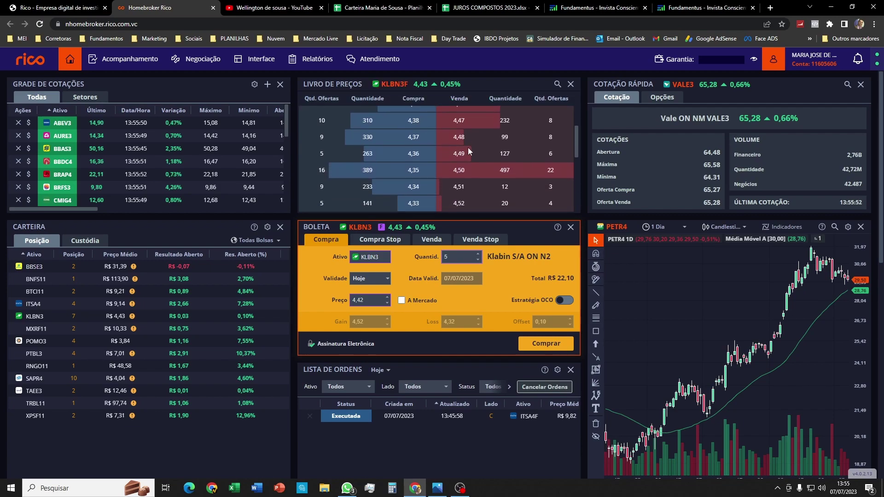
scroll(464, 146, "down", 1)
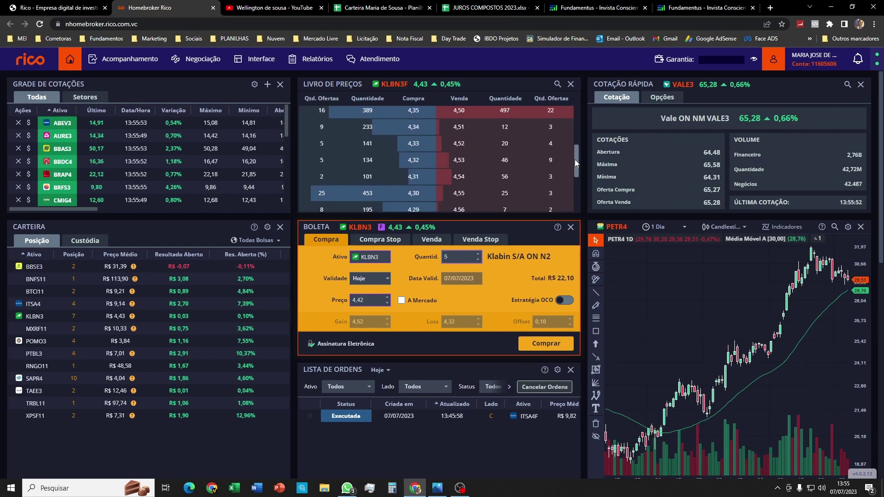
left_click_drag(575, 159, 567, 189)
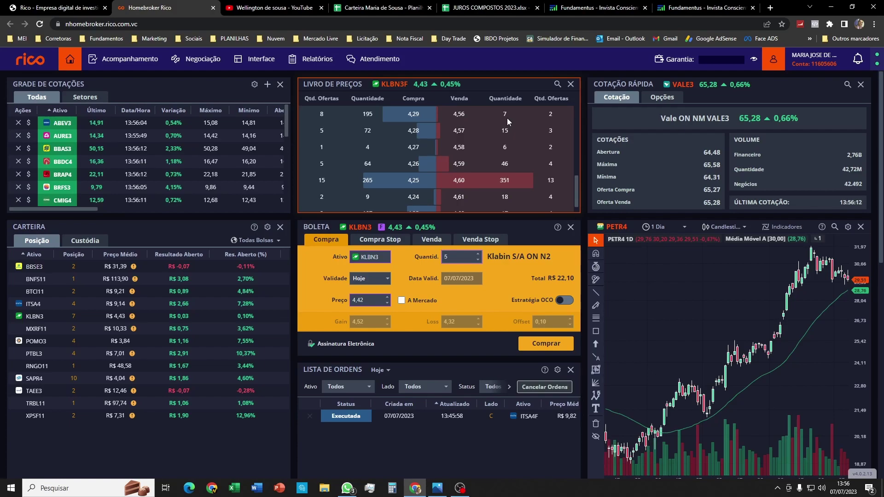
left_click(368, 300)
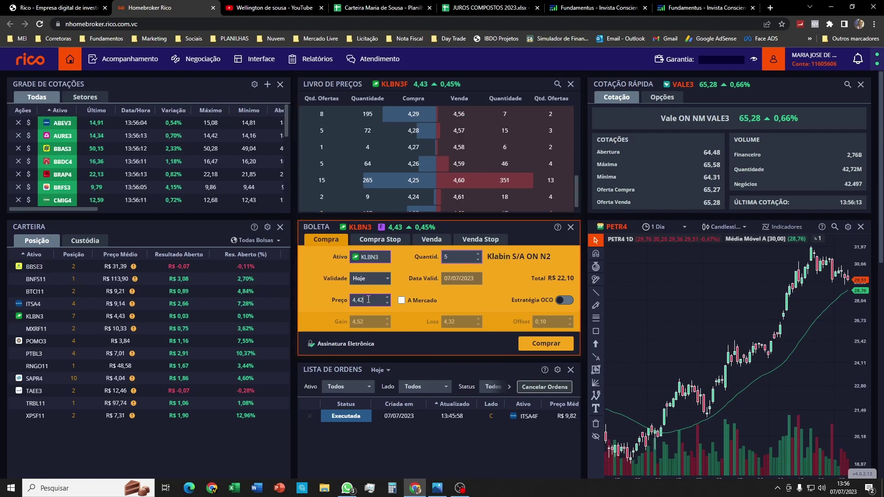
key("BackSpace")
type("24")
key("BackSpace")
key("BackSpace")
key("BackSpace")
key("BackSpace")
type("4,56")
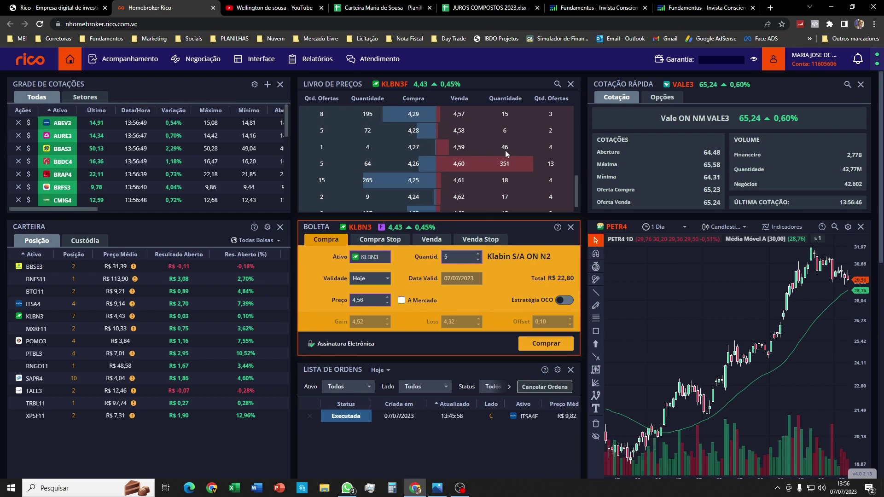
Enable the KLBN3 ticket's market-price option, compare it with the top offers in the price book, and disable it again.
left_click(401, 300)
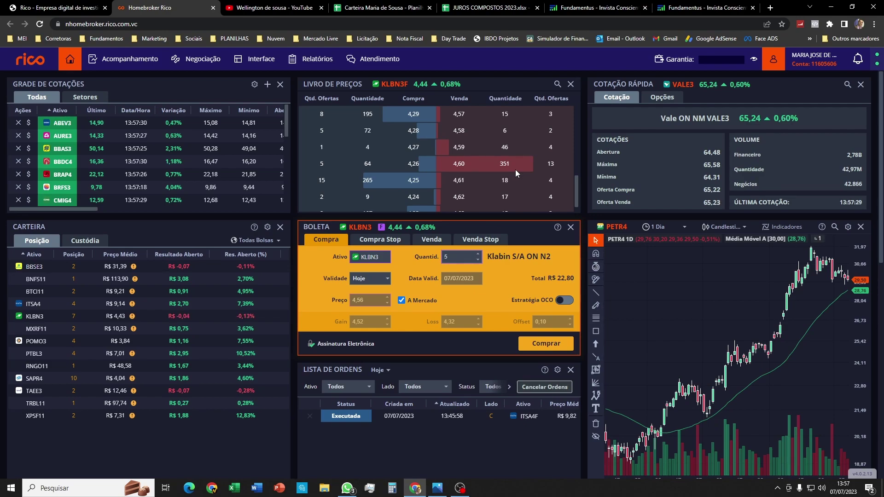
scroll(515, 169, "up", 5)
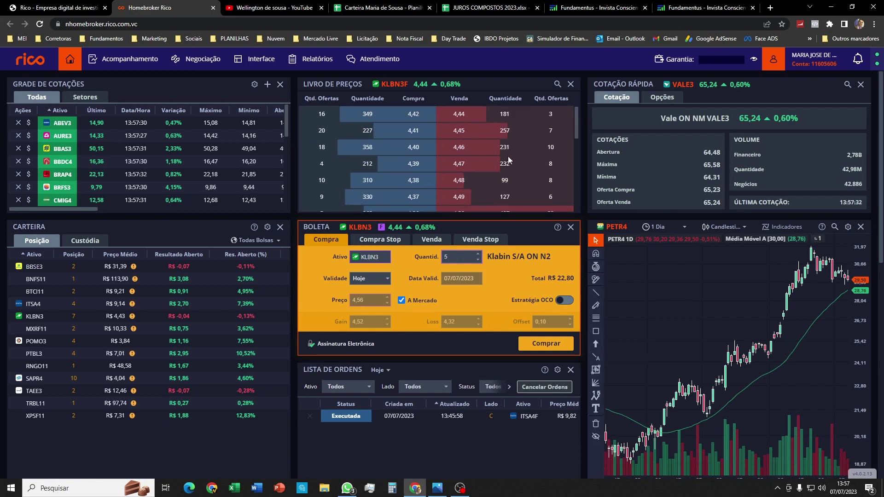
left_click(402, 301)
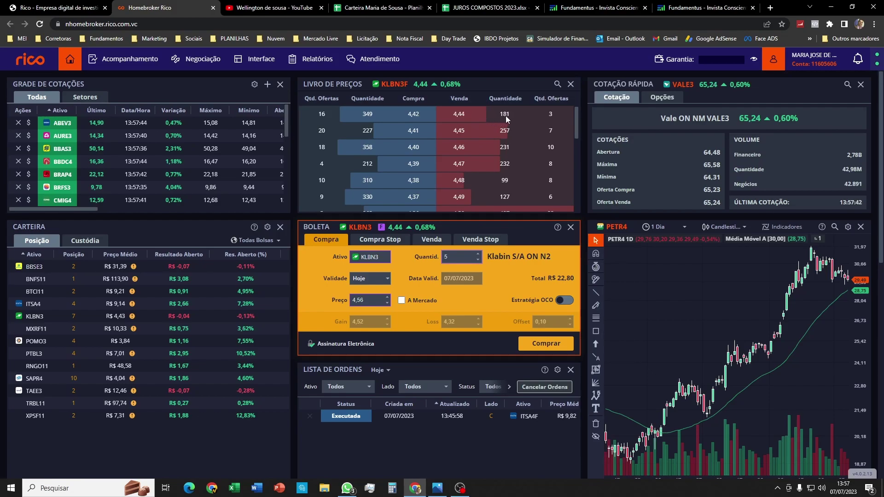
Set the KLBN3 ticket's price to 5,00, then submit and confirm the limited buy order for 5 fractional shares.
left_click(372, 303)
key("BackSpace")
key("BackSpace")
key("BackSpace")
type("500")
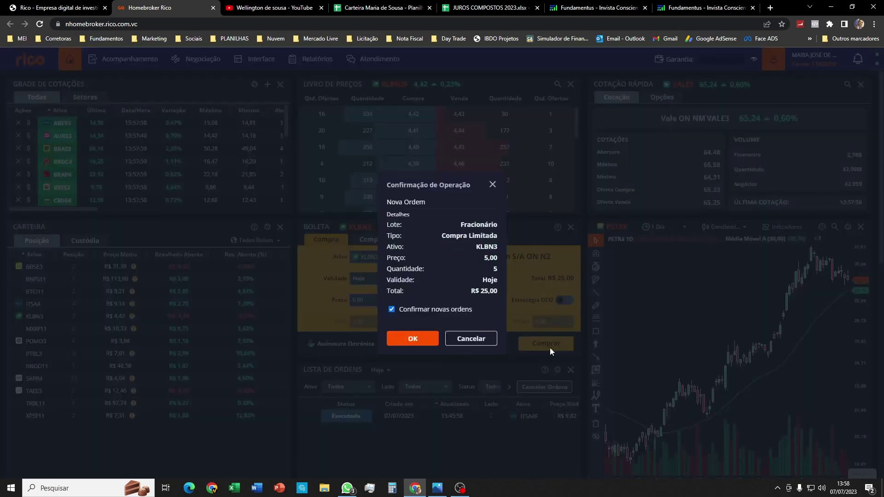
left_click(543, 346)
left_click(412, 339)
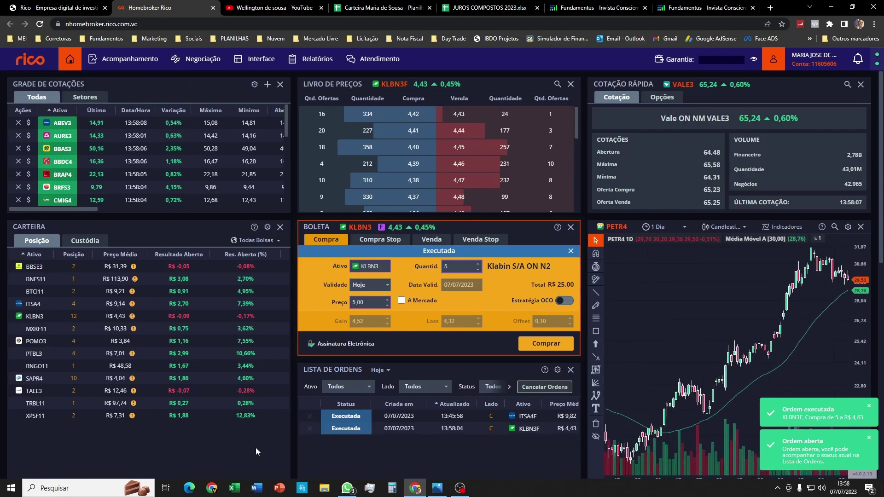
Check the Carteira positions and the KLBN3F entry in the order list, including its average price, order price and quantity.
scroll(256, 448, "right", 2)
scroll(263, 446, "left", 2)
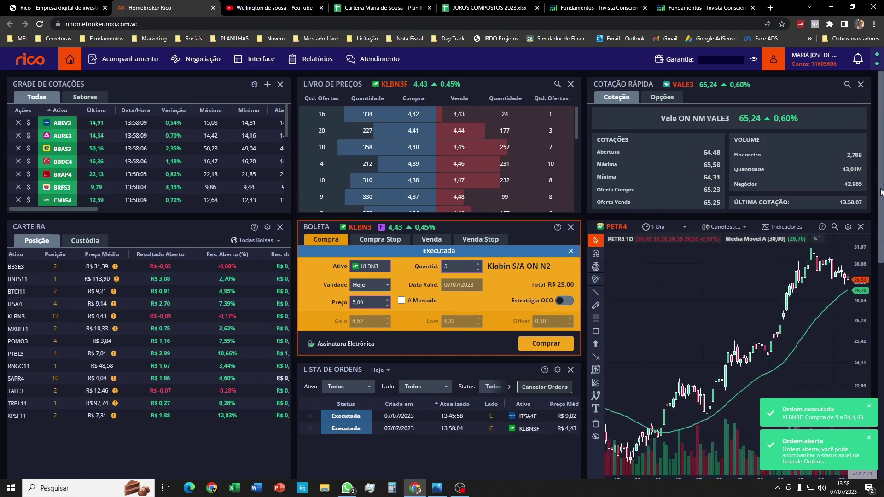
left_click_drag(881, 187, 875, 299)
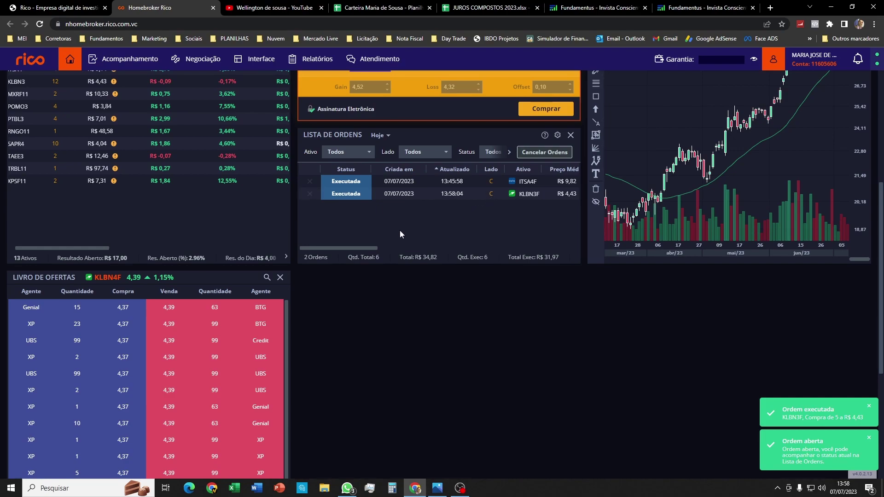
left_click_drag(372, 247, 418, 250)
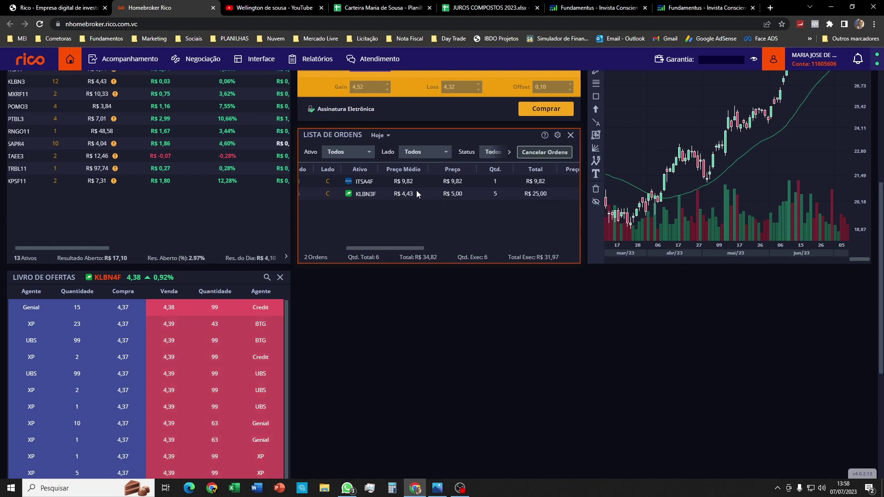
scroll(405, 205, "left", 5)
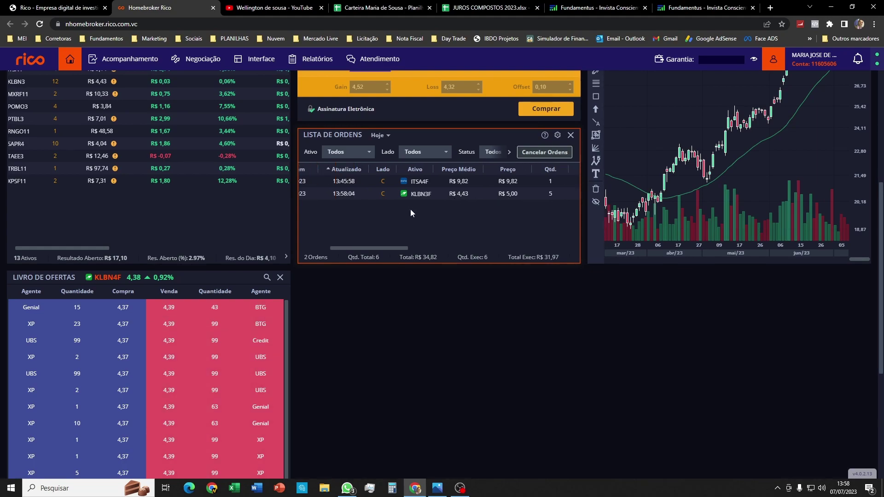
scroll(415, 224, "up", 5)
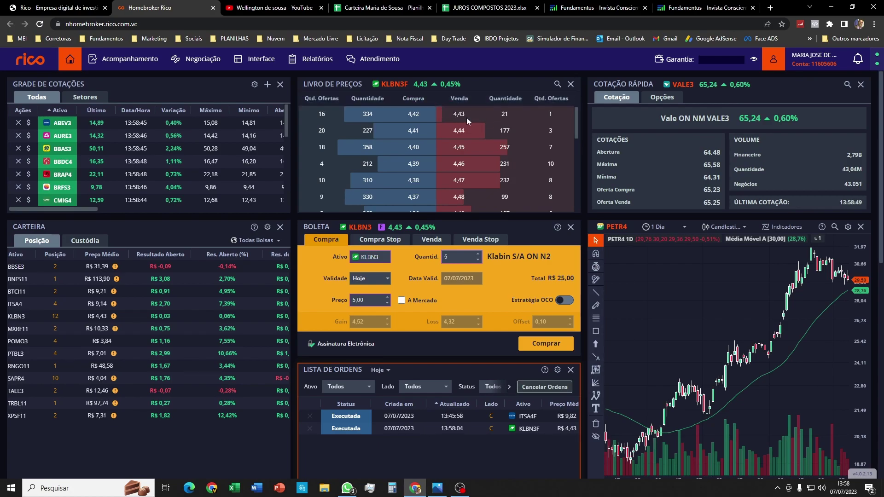
In the portfolio spreadsheet's average price calculator, enter 7 current shares at 4.39 and a purchase of 5 at 4.43.
left_click(390, 5)
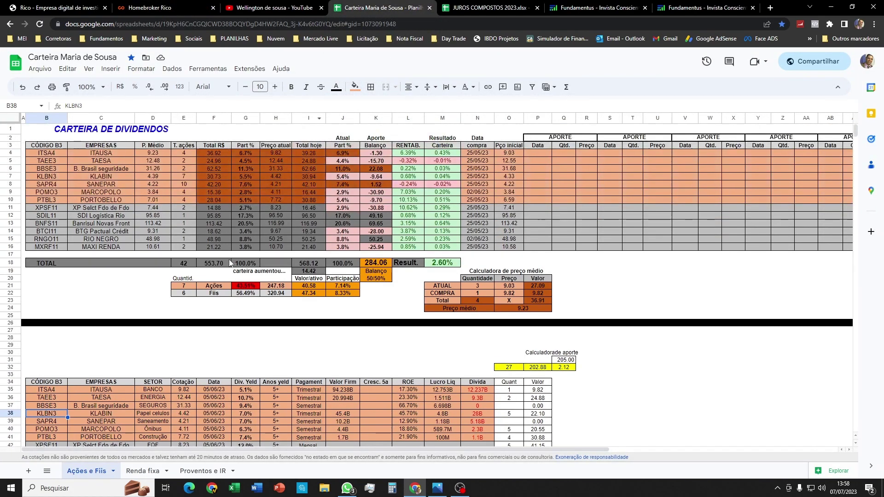
left_click(105, 178)
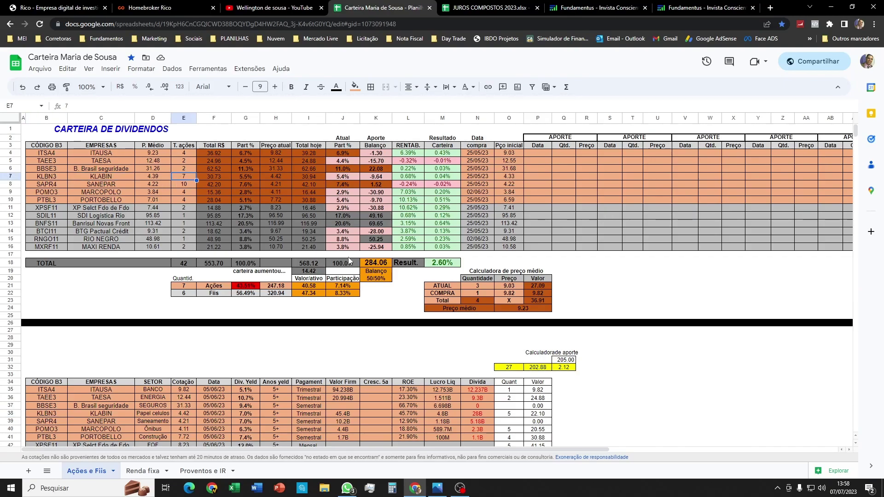
left_click(486, 286)
type("7")
key("Tab")
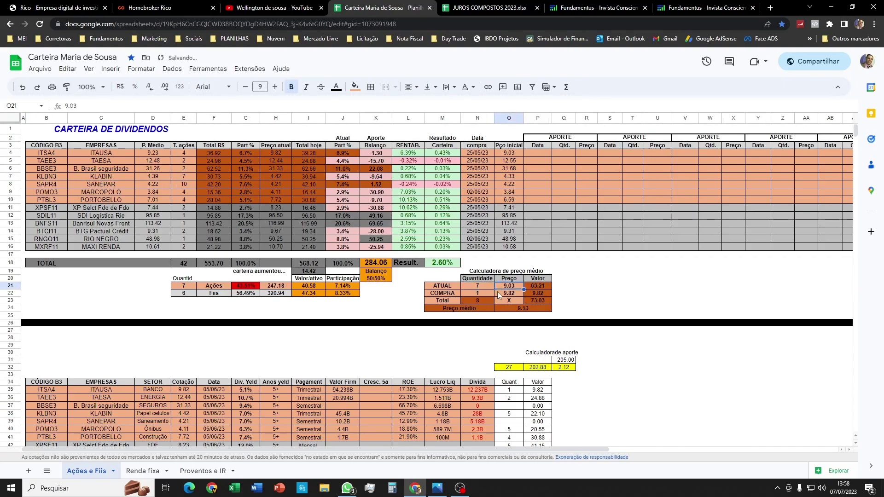
type("4.39")
key("Return")
type("5")
key("Tab")
type("4.43")
key("Return")
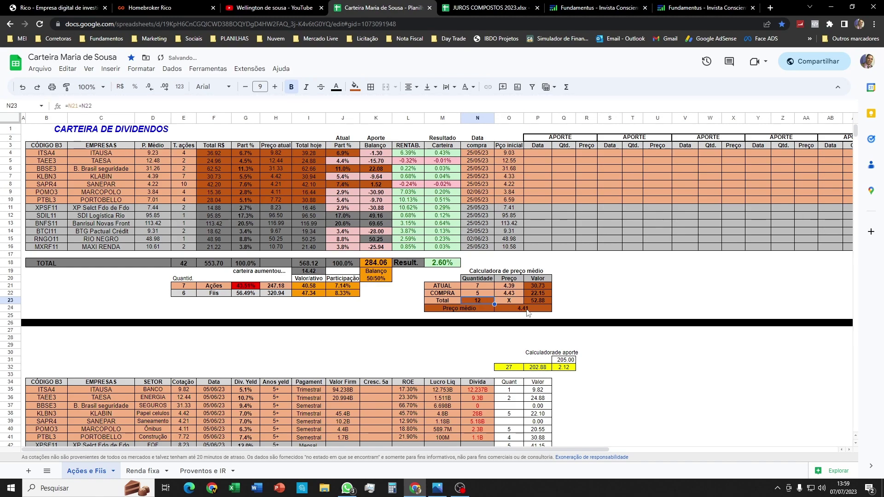
Update the KLBN3 row of the dividend portfolio to 12 shares at an average price of 4.41.
left_click(181, 178)
type("12")
key("Left")
type("4.41")
key("Return")
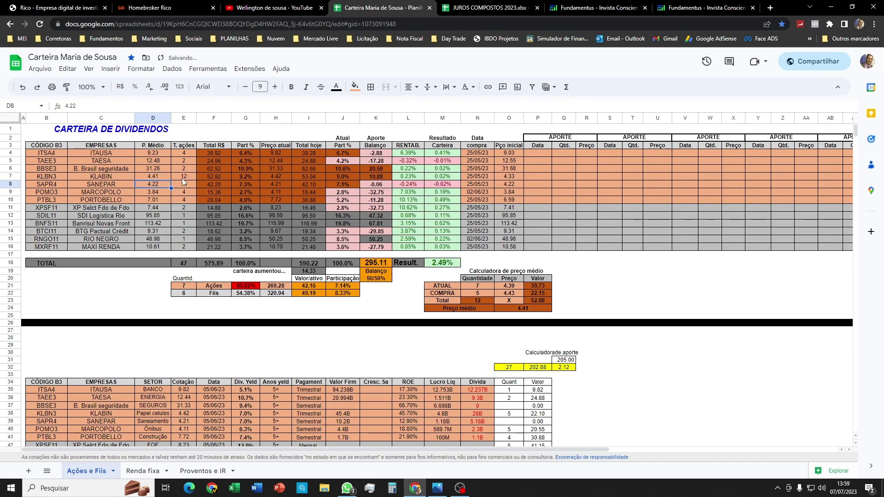
left_click(182, 178)
Mark the KLBN3 purchase as OK beside its value in the contribution calculator.
scroll(126, 317, "down", 3)
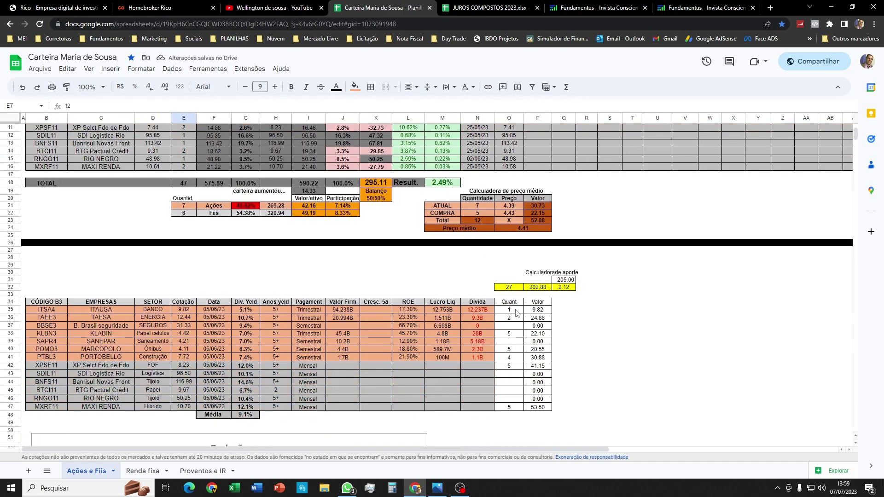
left_click(110, 335)
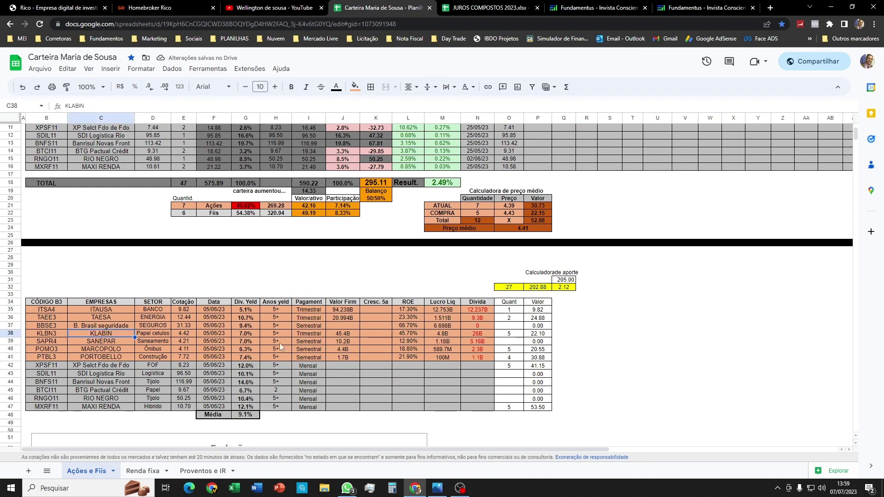
left_click(503, 336)
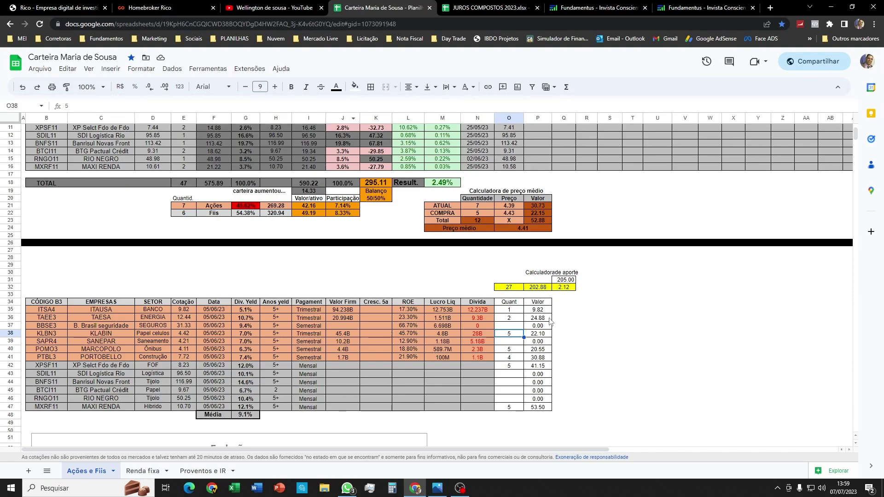
left_click(563, 335)
type("OK")
key("Return")
left_click(564, 334)
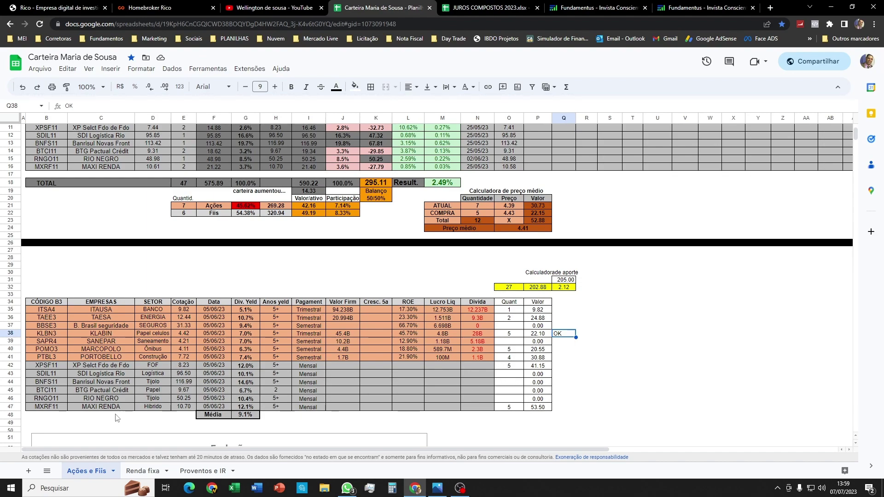
Locate MXRF11 in the contribution table, then switch to the Home Broker and load MXRF11 into the buy ticket.
left_click(96, 408)
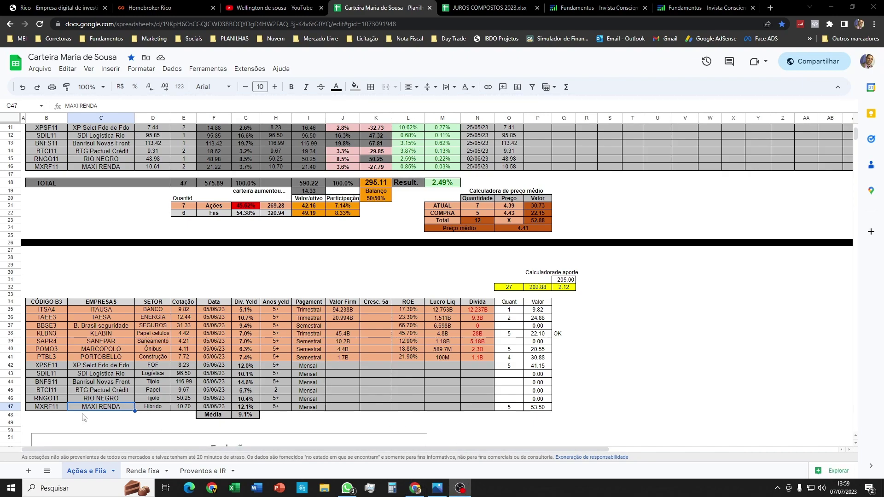
scroll(138, 372, "up", 4)
left_click(152, 8)
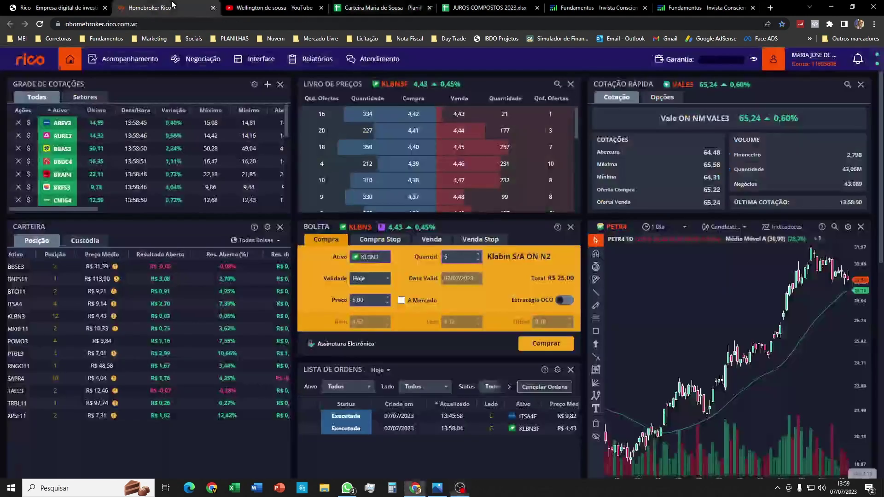
left_click(376, 259)
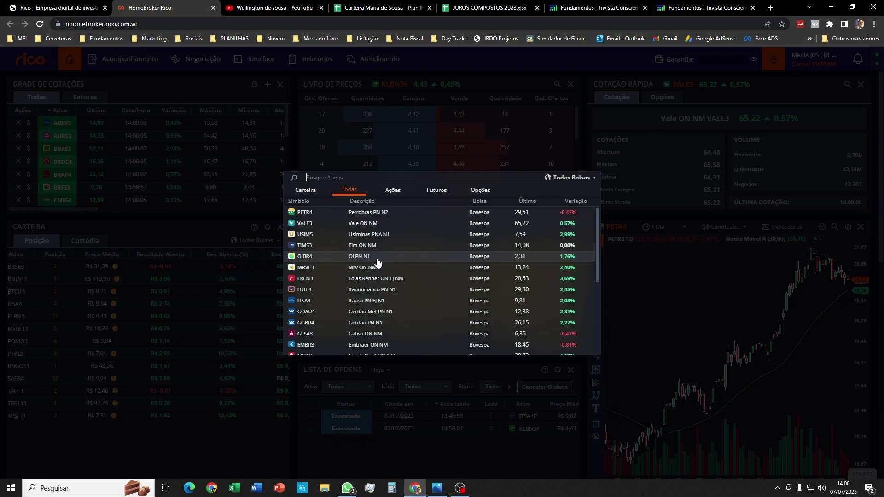
type("MXRF11")
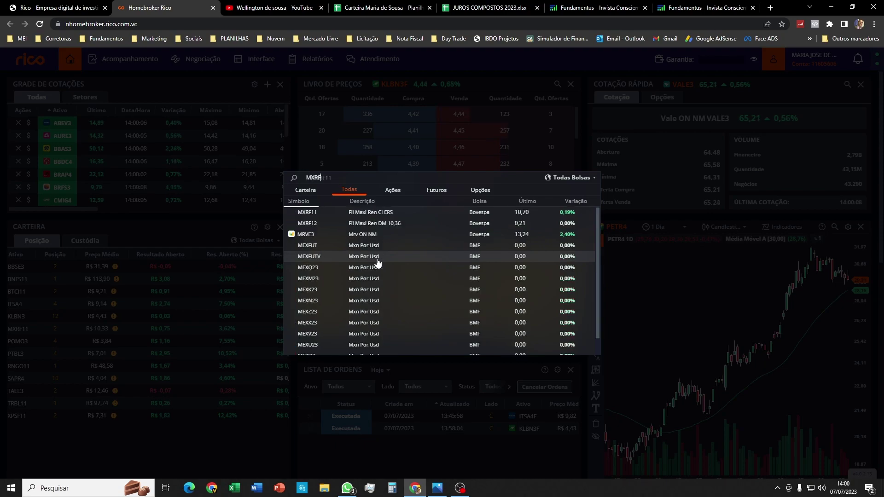
left_click(302, 212)
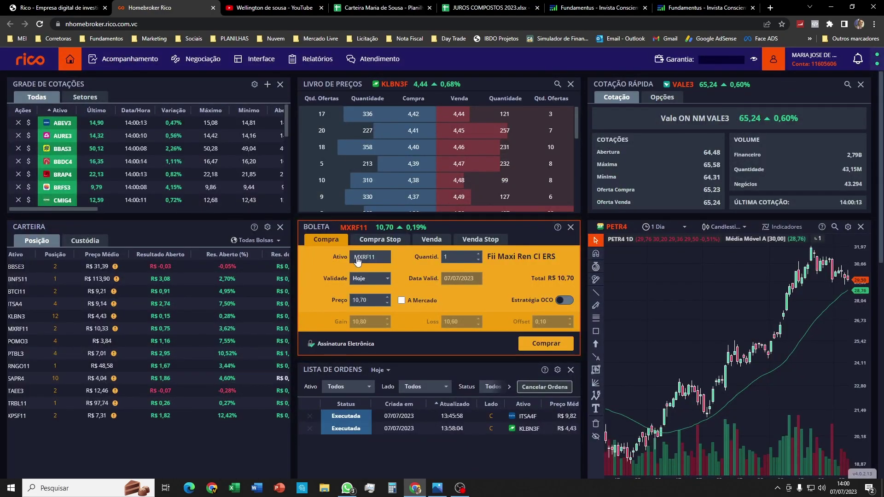
Switch the price book to MXRF11 to show the fund's buy and sell offers.
left_click(392, 87)
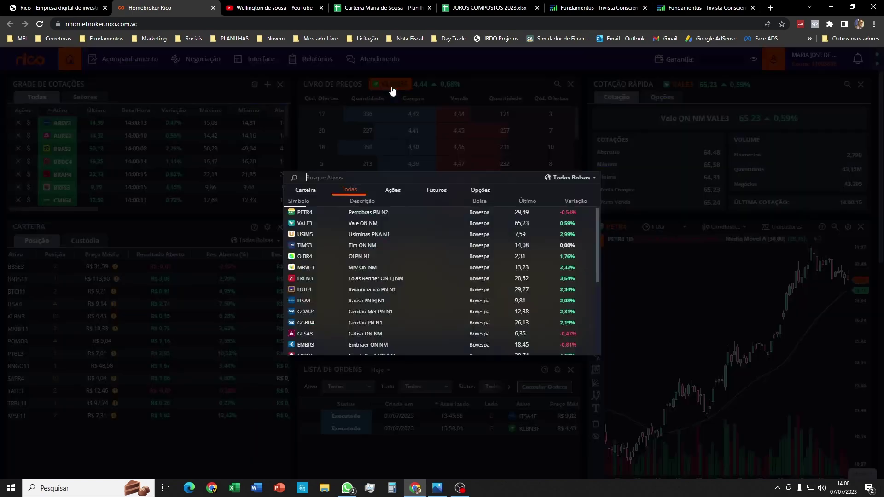
type("MXRF11")
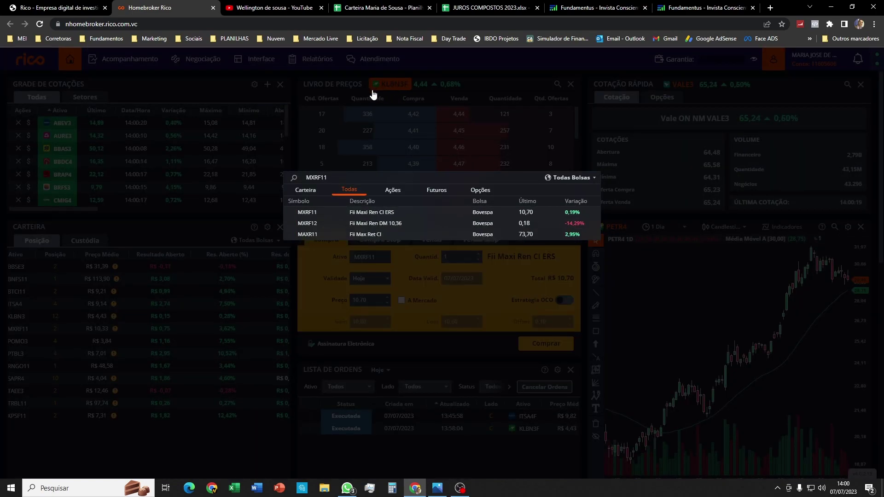
left_click(321, 210)
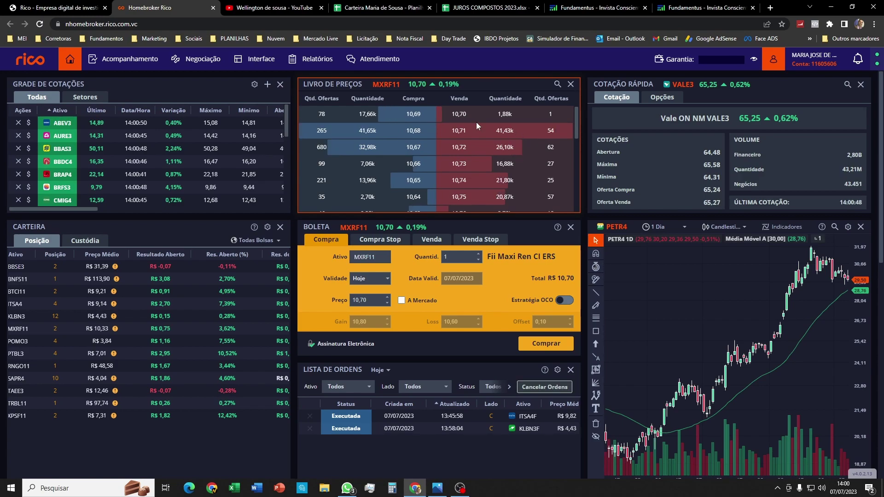
Return to the portfolio spreadsheet and check the planned MXRF11 quantity in the contribution calculator.
left_click(380, 8)
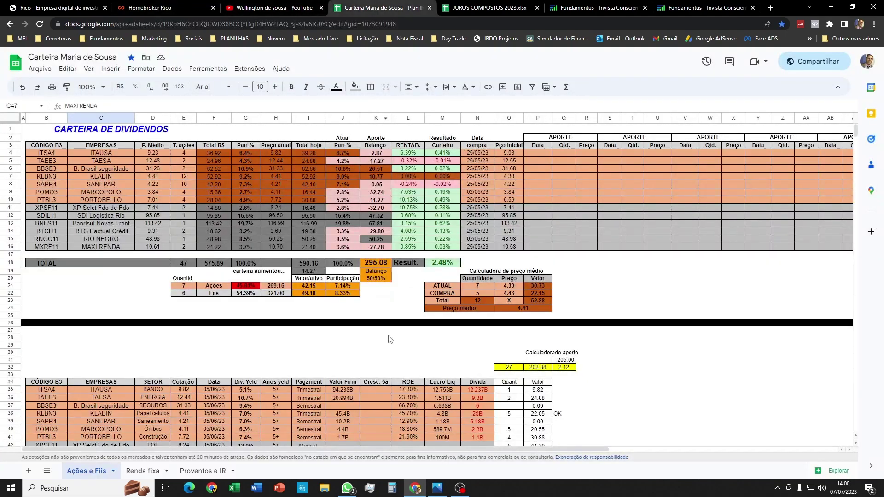
scroll(431, 380, "down", 5)
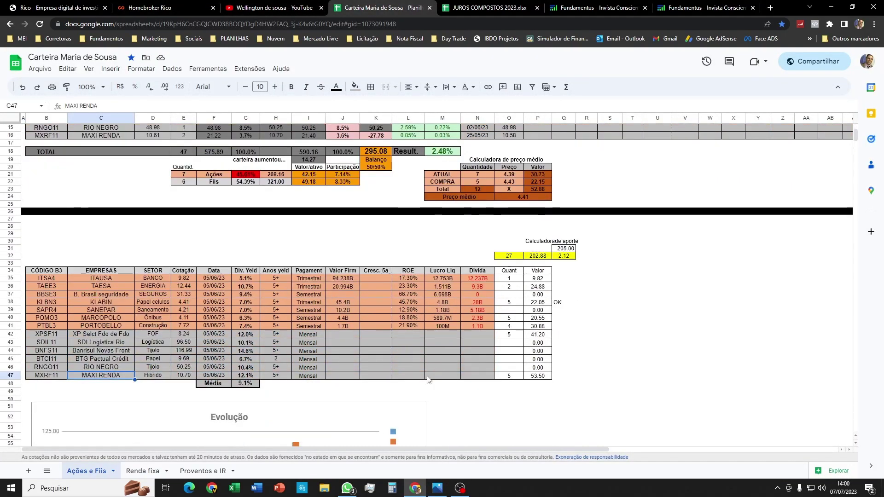
left_click(509, 375)
scroll(460, 276, "up", 5)
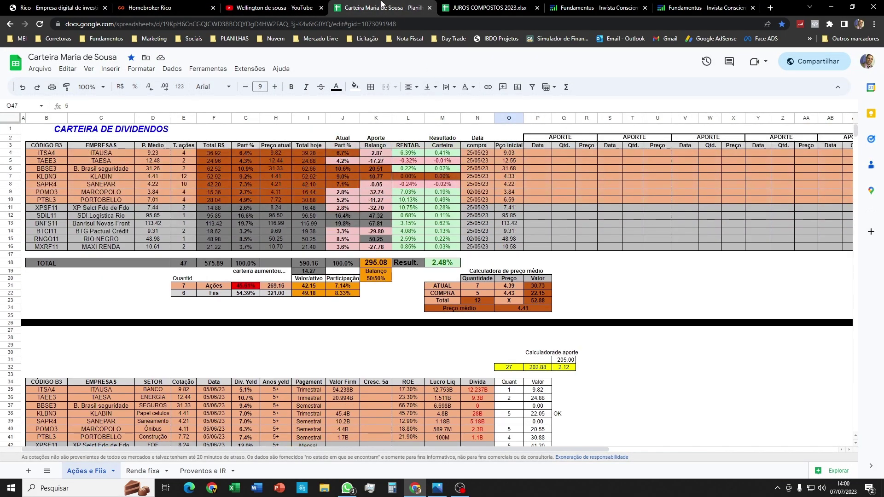
Switch to the Home Broker and set the MXRF11 buy quantity to 5, with market pricing left off.
left_click(152, 7)
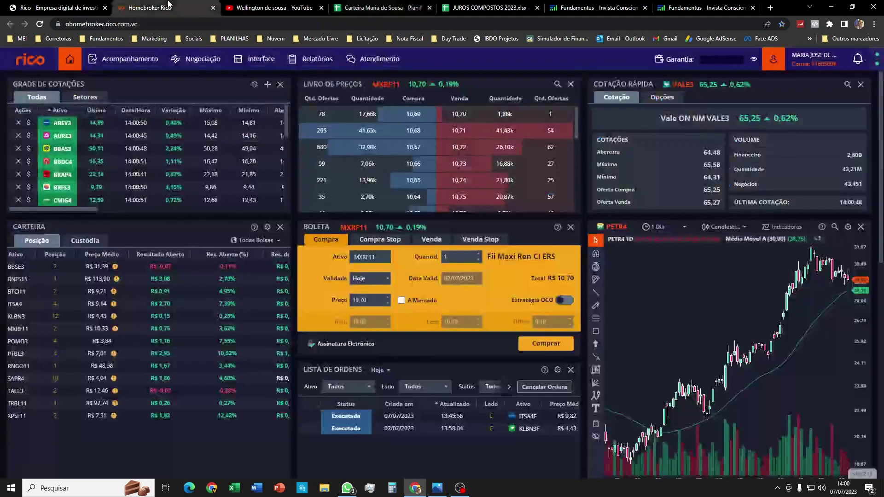
left_click(454, 259)
key("BackSpace")
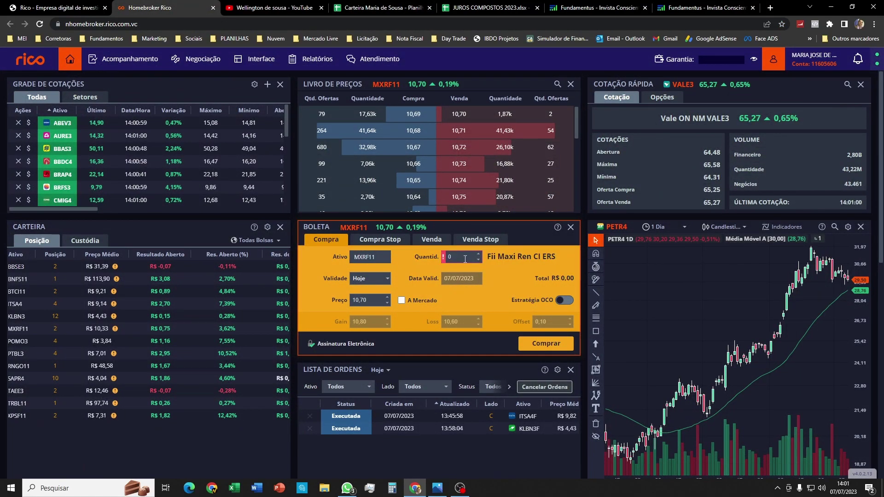
type("5")
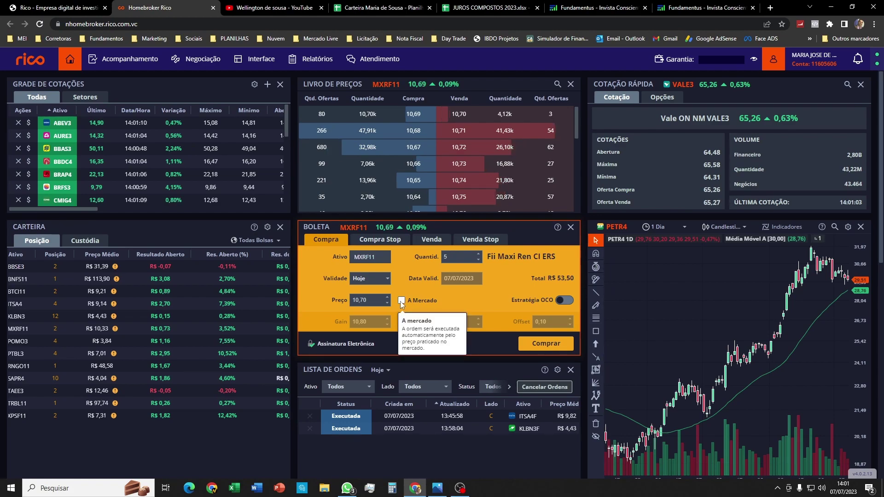
left_click(400, 301)
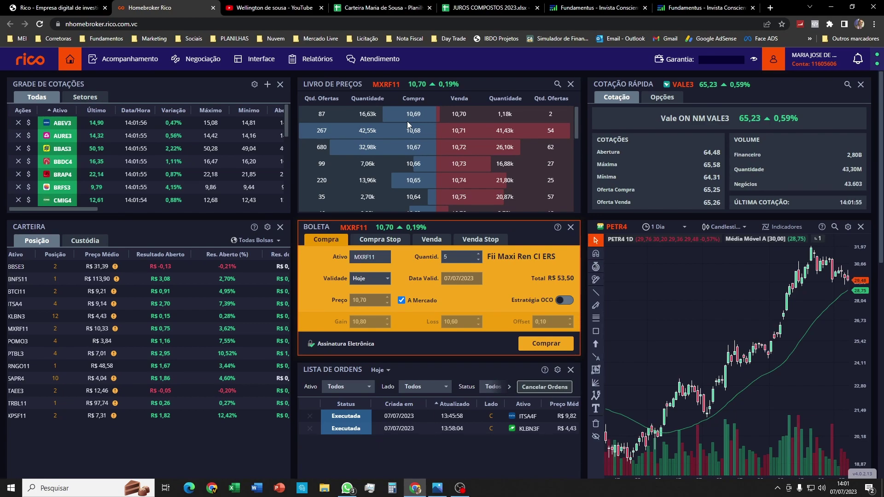
left_click(401, 301)
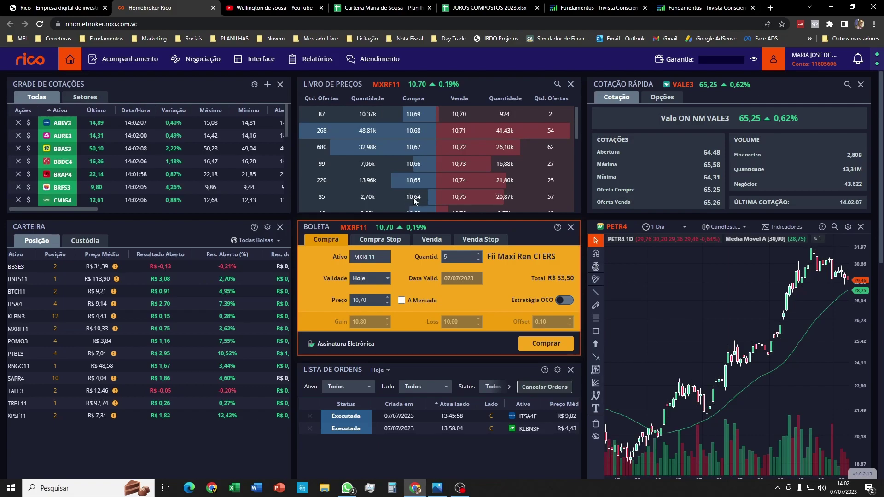
Submit a limit buy order for 5 MXRF11 units at a price of 10,64.
left_click(383, 299)
key("BackSpace")
key("BackSpace")
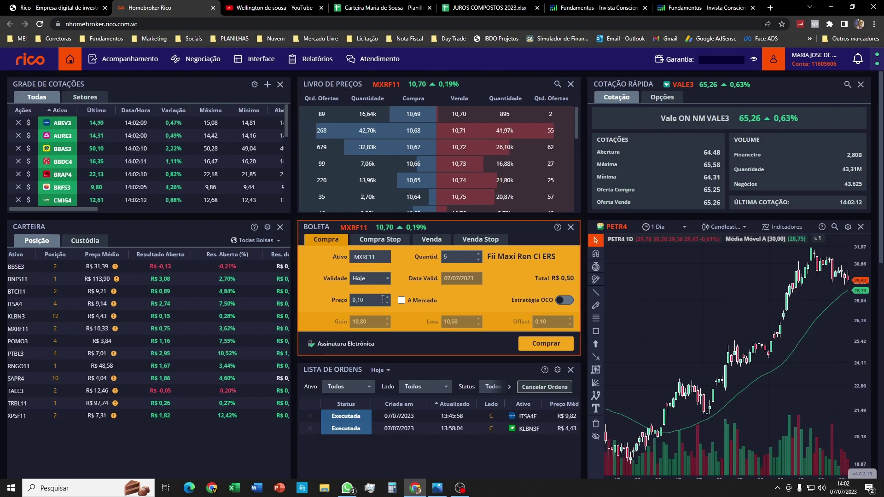
type("64")
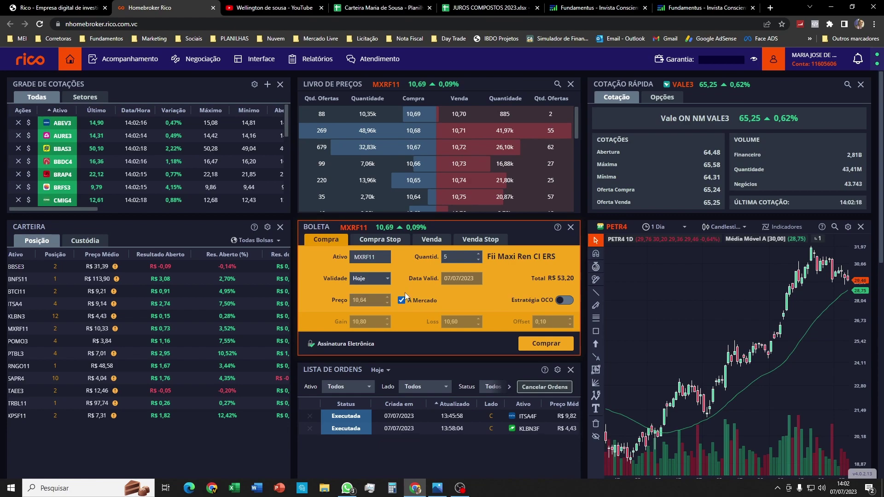
left_click(543, 345)
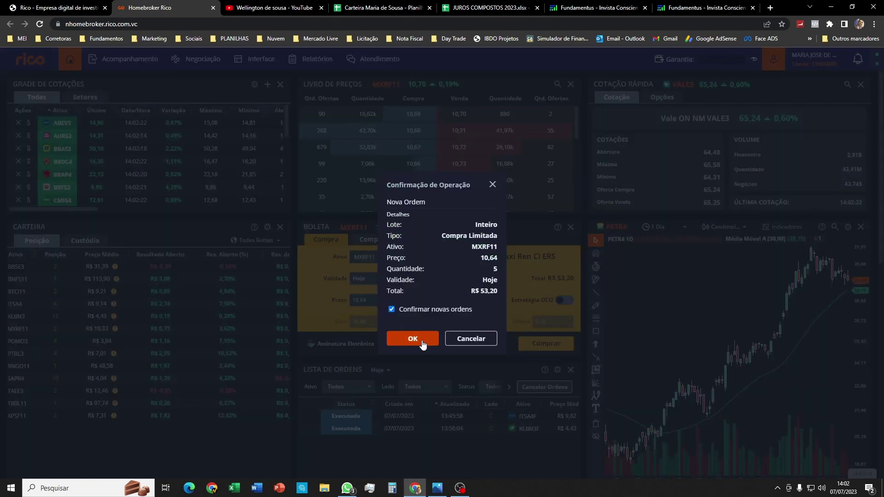
left_click(423, 341)
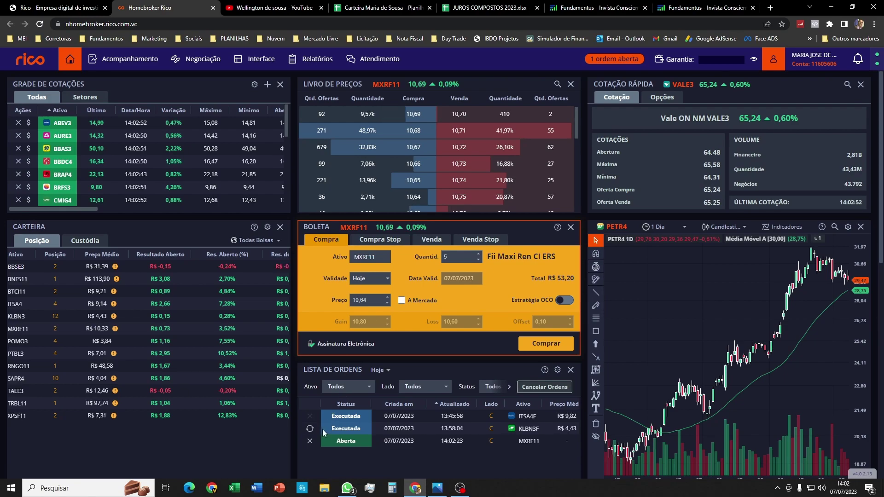
Cancel the open MXRF11 limit order in the order list.
mouse_move(310, 445)
scroll(309, 440, "down", 1)
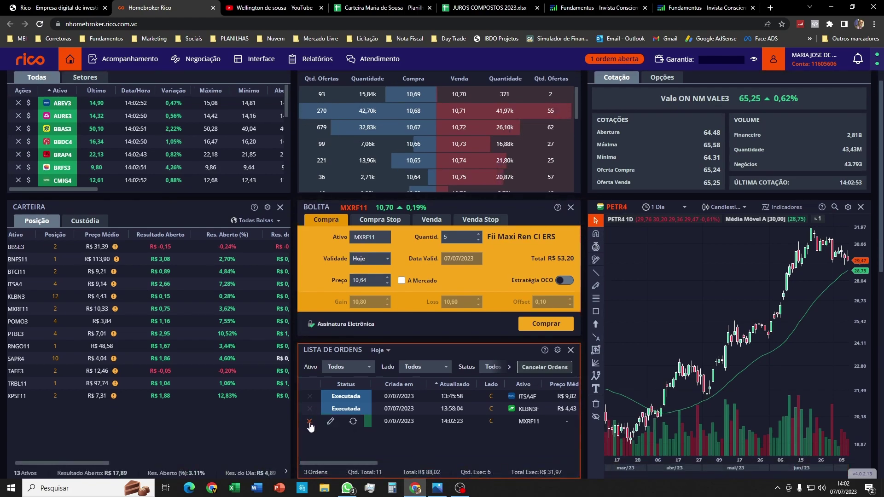
left_click(309, 420)
left_click(414, 339)
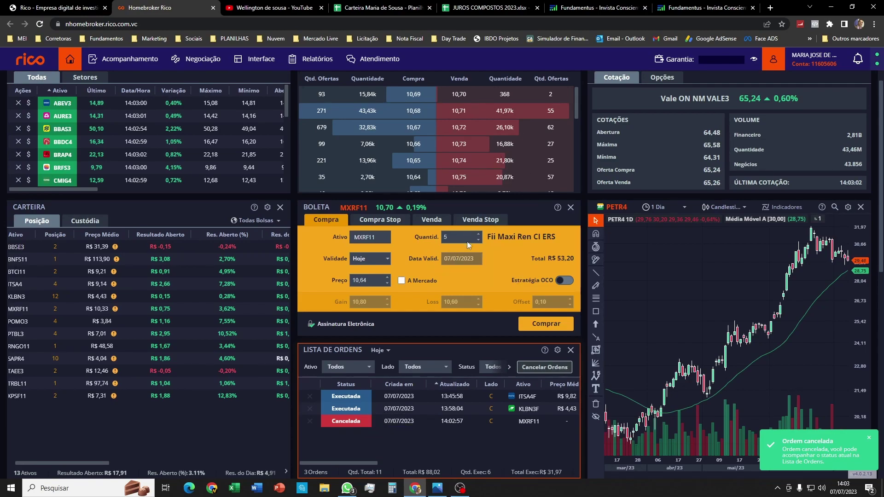
Buy 5 MXRF11 units at market price and check the executed order's average price in the order list.
left_click(404, 283)
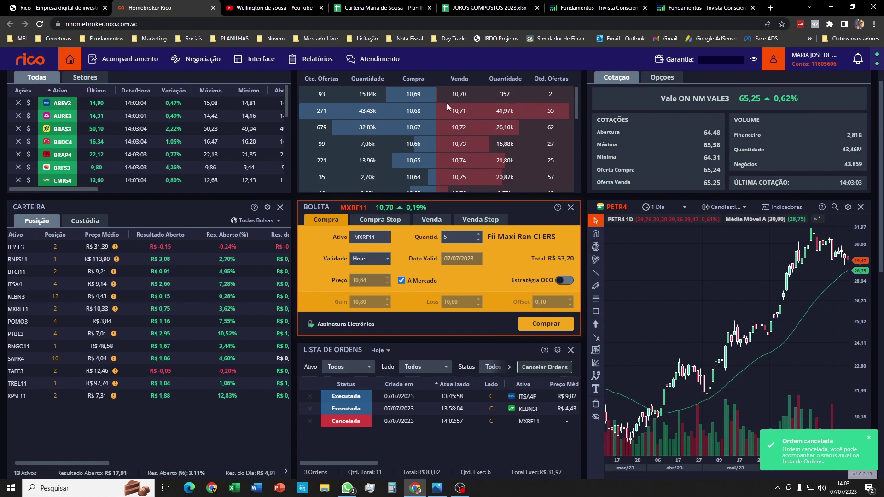
left_click(544, 324)
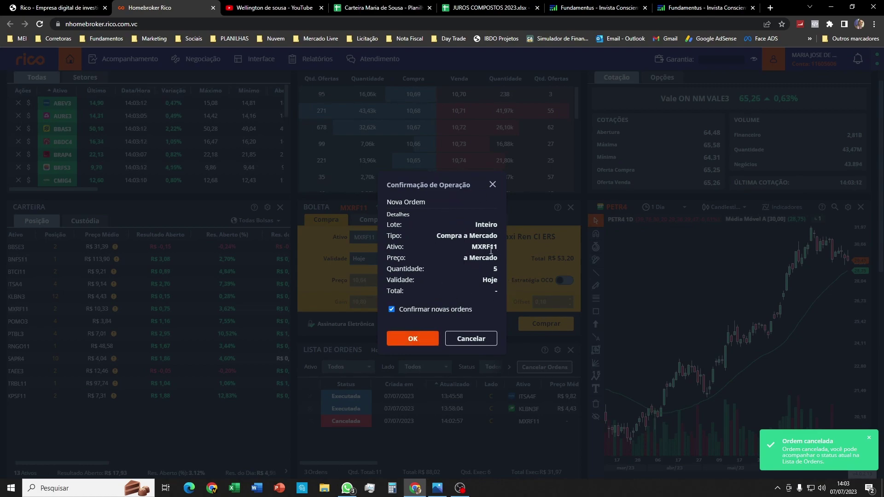
left_click(413, 339)
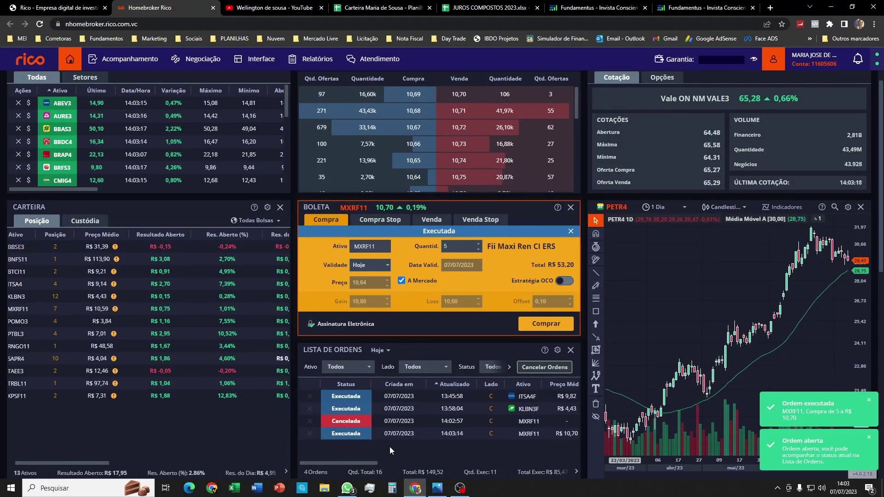
scroll(393, 443, "right", 3)
scroll(397, 443, "right", 2)
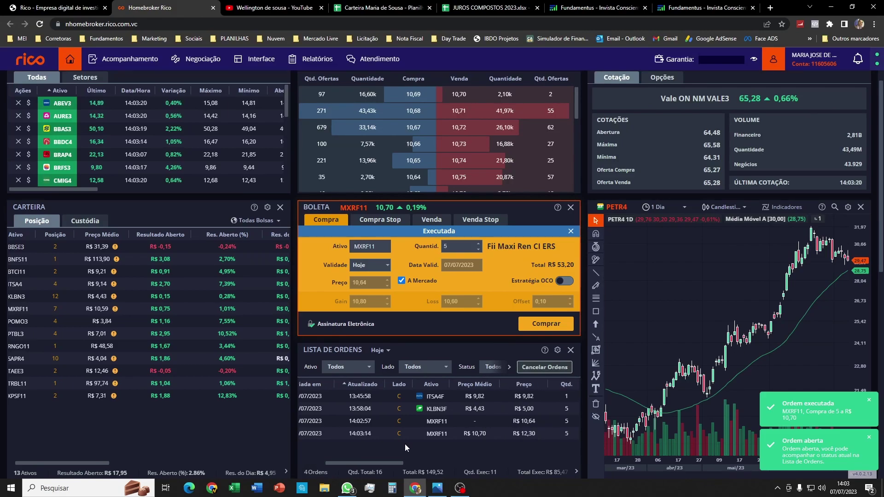
scroll(476, 443, "right", 2)
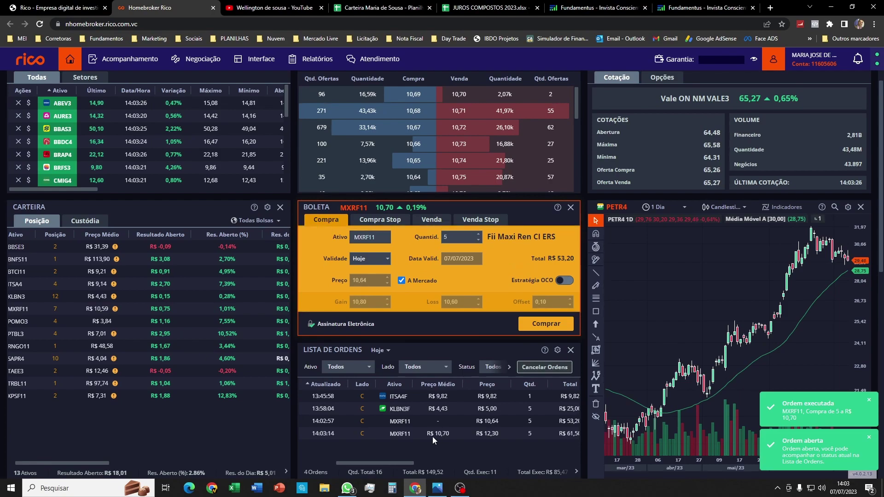
scroll(441, 436, "right", 2)
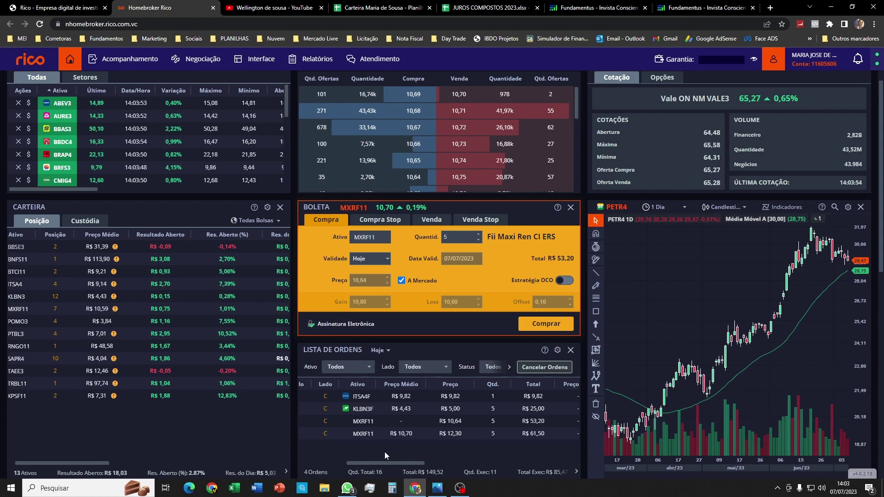
scroll(385, 452, "left", 5)
scroll(481, 446, "right", 4)
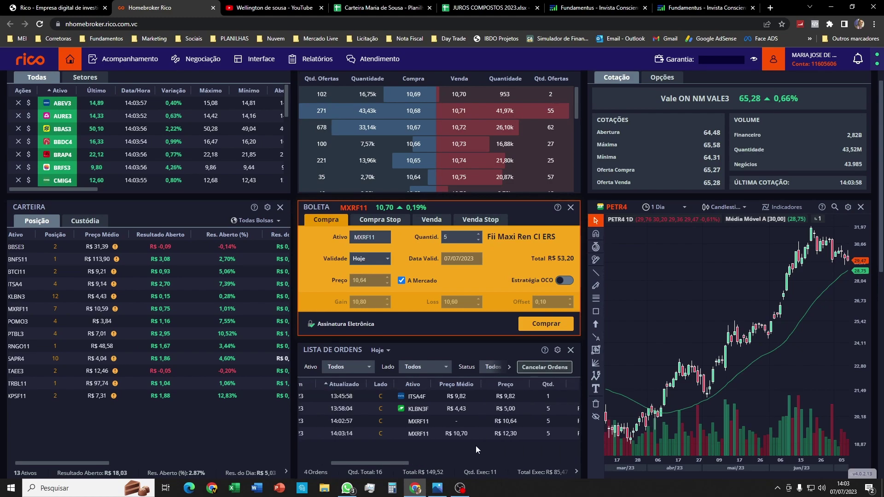
In the portfolio spreadsheet's average-price calculator, set the purchase price to 10.70 and the current holding to 2 units at 10.61.
left_click(380, 8)
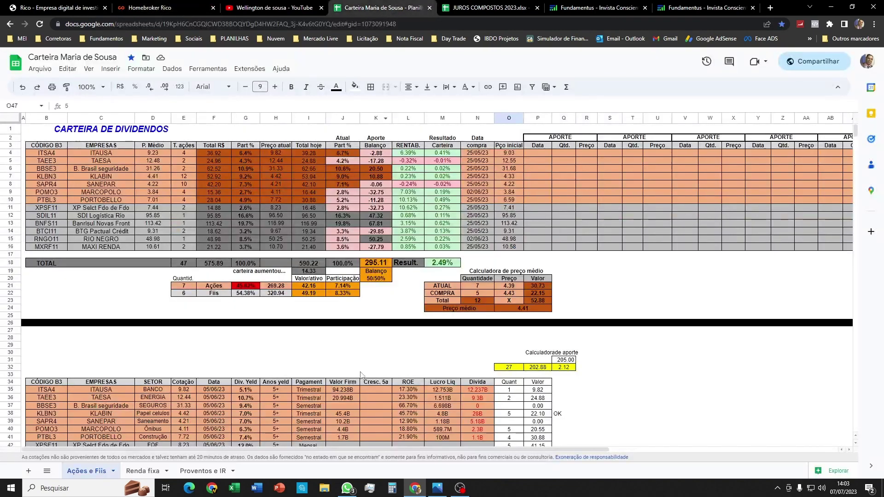
left_click(477, 293)
key("Tab")
type("10.7")
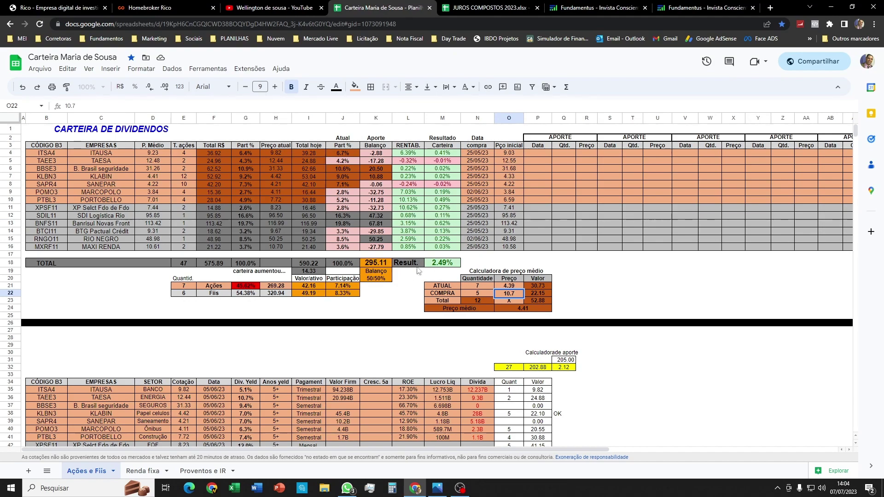
left_click(402, 302)
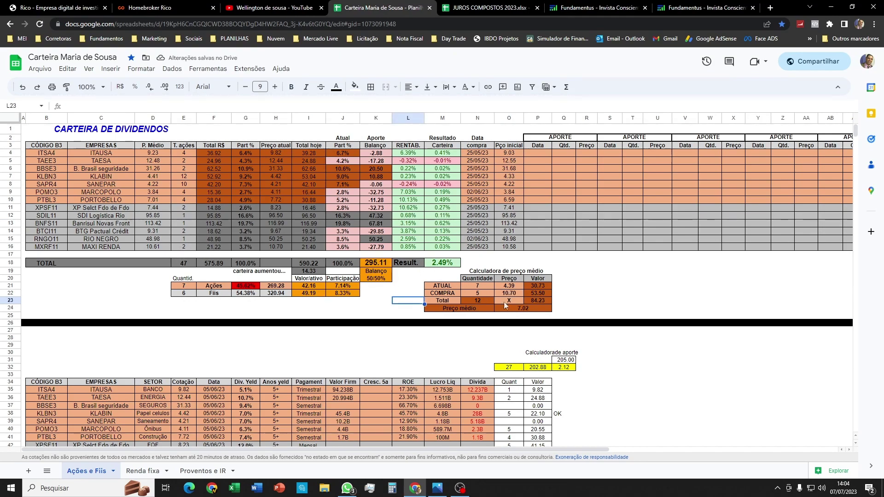
left_click(486, 289)
type("2")
key("Tab")
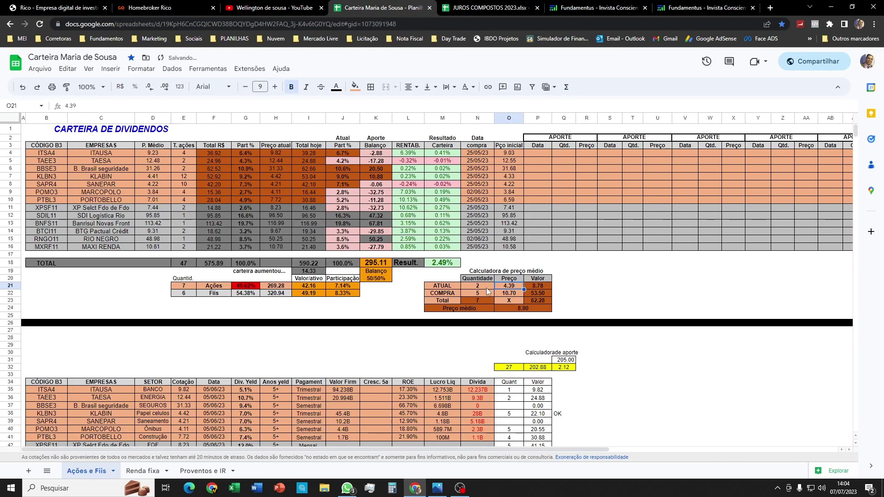
type("10.61")
key("Return")
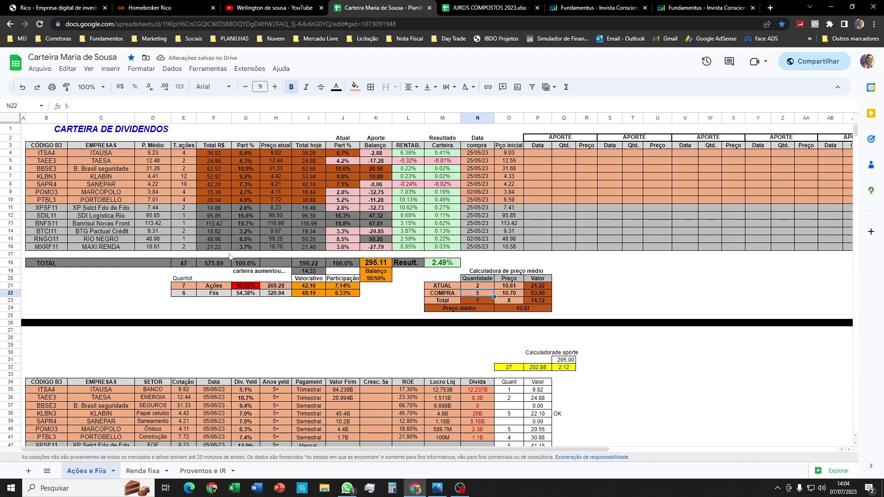
Update the MXRF11 row of the dividend portfolio to 7 units with an average price of 10.67.
left_click(186, 248)
type("7")
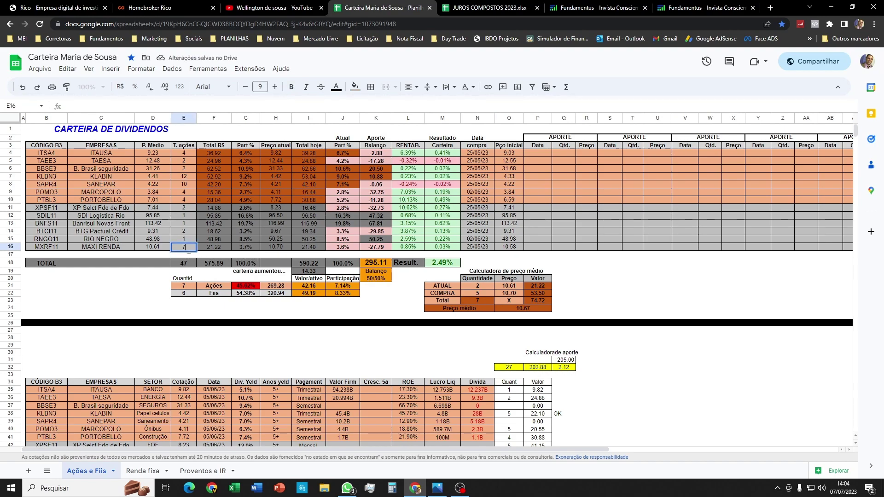
key("Left")
type("10.67")
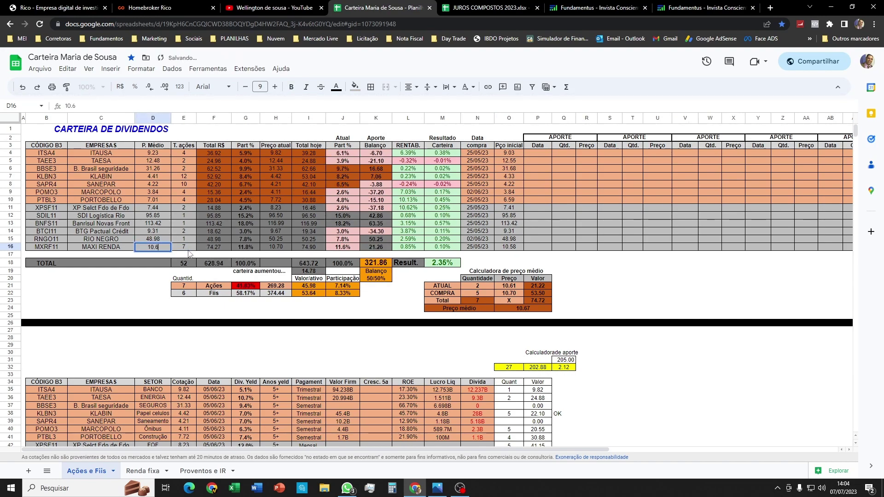
key("Return")
Mark the MXRF11 purchase as OK beside its value in the contribution calculator.
scroll(600, 345, "down", 3)
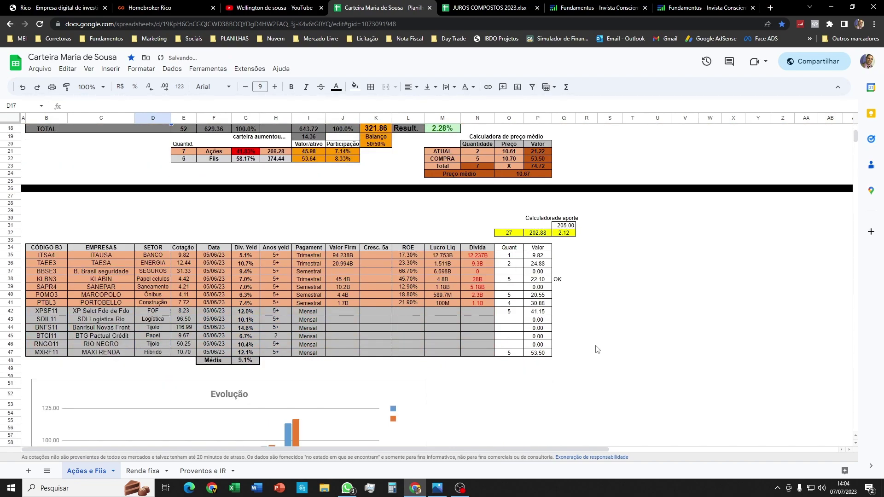
left_click(565, 356)
type("OK")
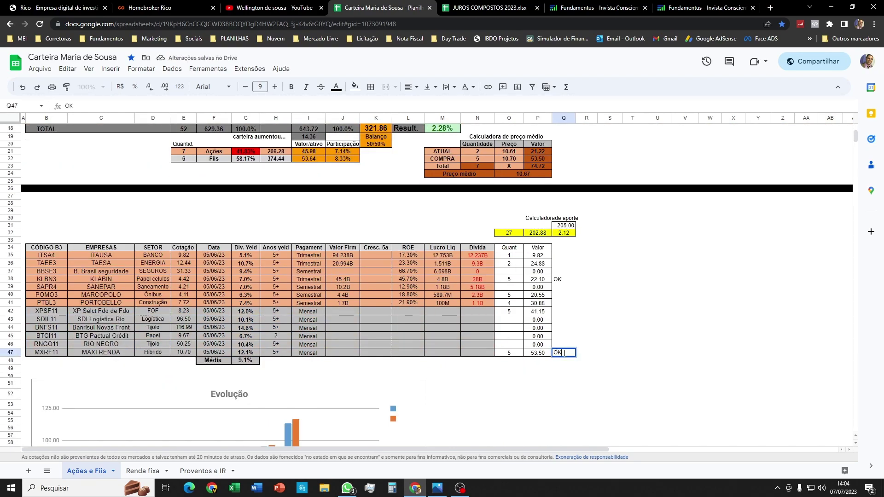
key("Up")
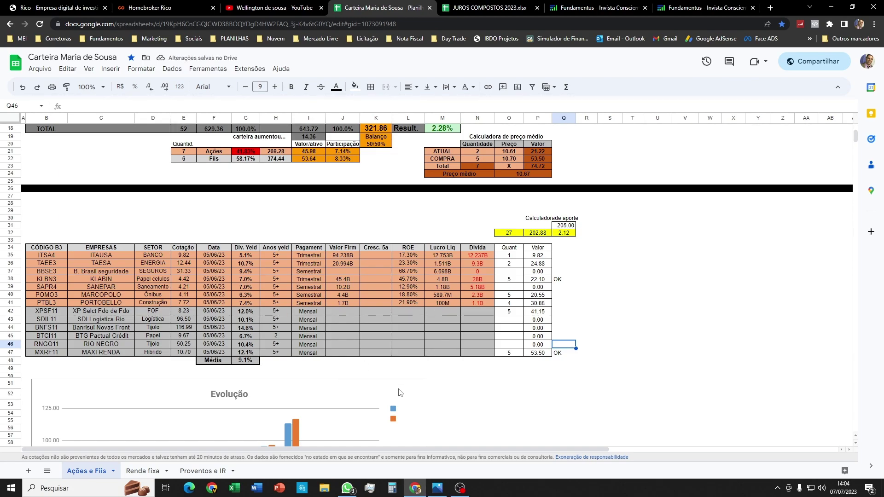
Locate XPSF11 in the contribution table, then switch to the Home Broker and load XPSF11 into the buy ticket.
left_click(13, 311)
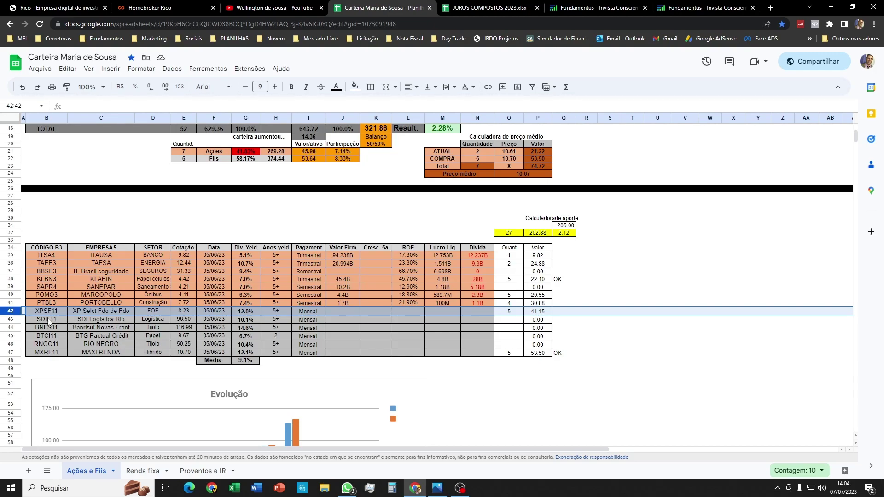
scroll(509, 315, "up", 3)
left_click(186, 7)
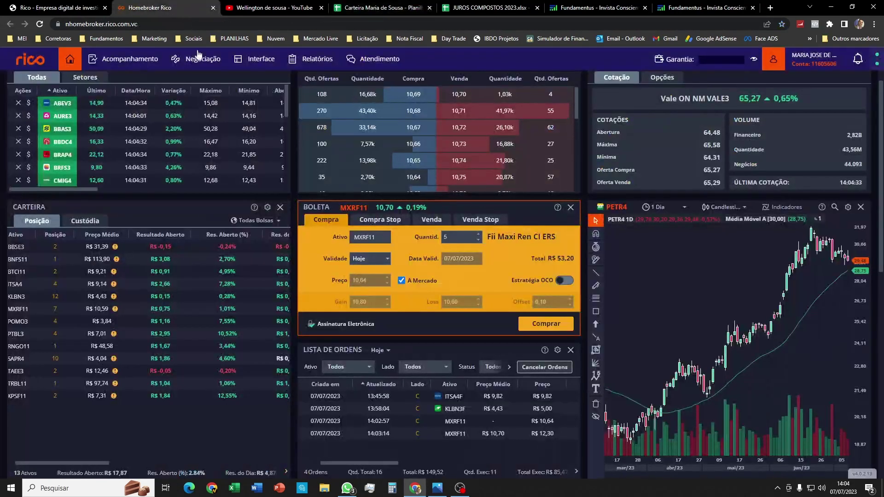
left_click(369, 239)
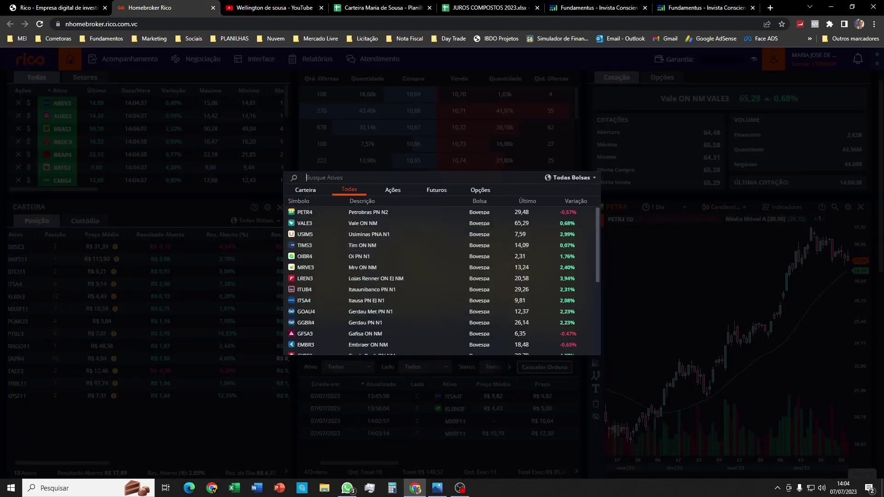
key("Escape")
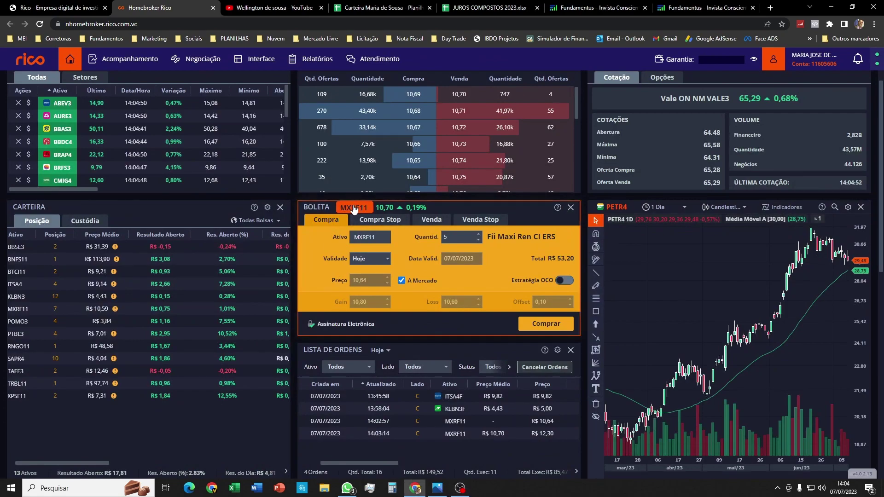
left_click(354, 207)
type("XPSF11")
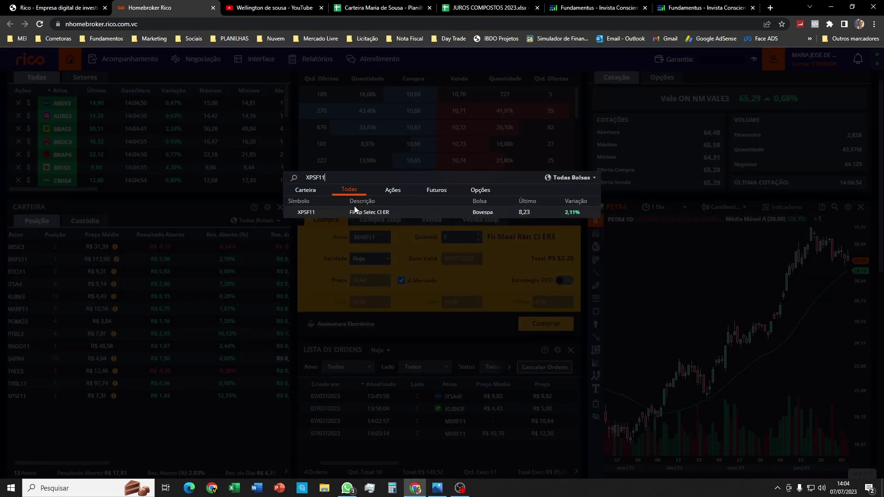
left_click(348, 214)
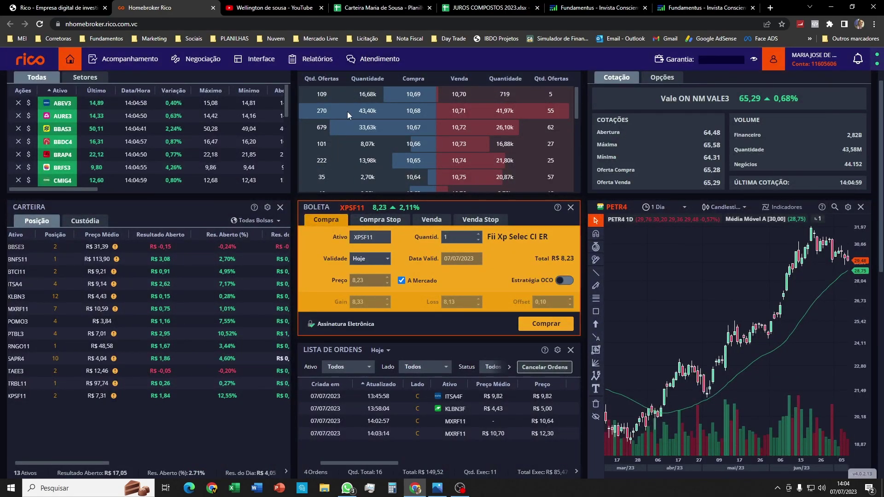
scroll(582, 179, "up", 1)
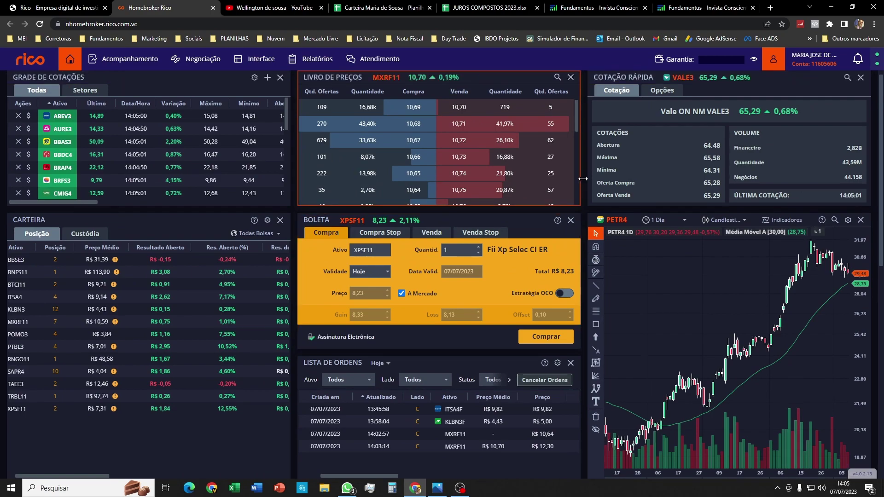
Switch the price book from MXRF11 to XPSF11.
left_click(378, 83)
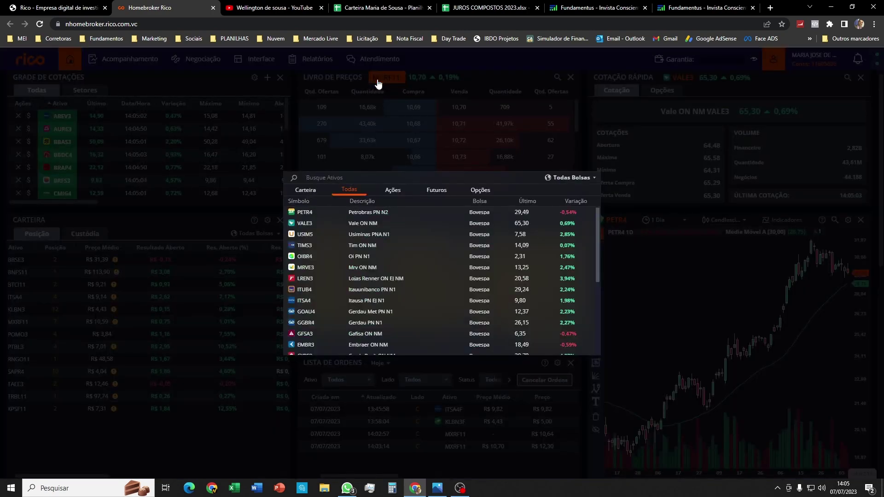
type("XPSF11")
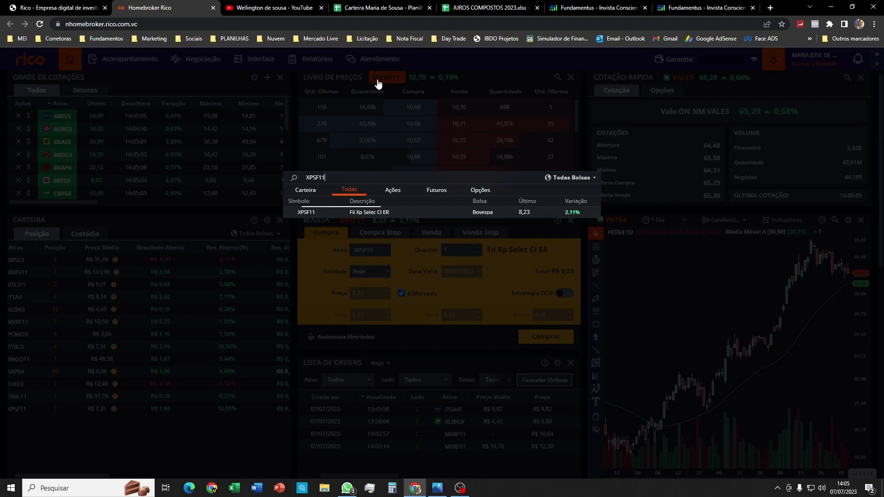
key("Return")
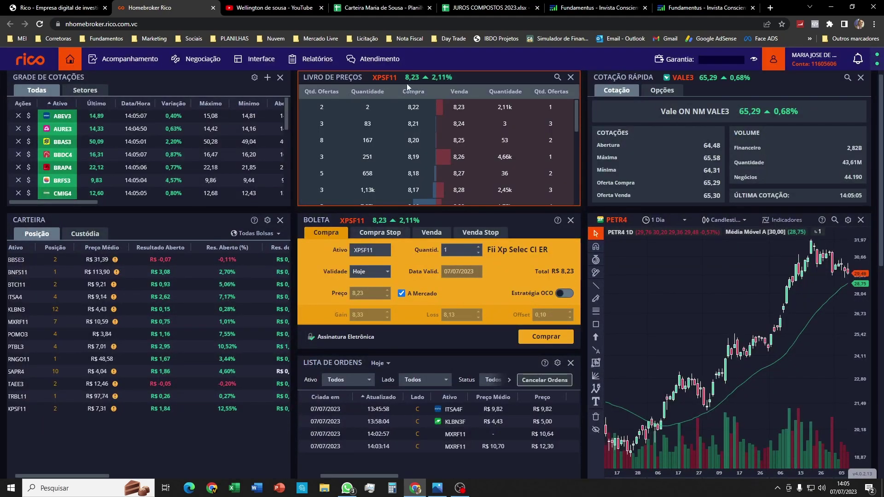
Check XPSF11's planned quantity in the contribution table, then submit and confirm a market buy order for 5 units in the Home Broker.
left_click(380, 8)
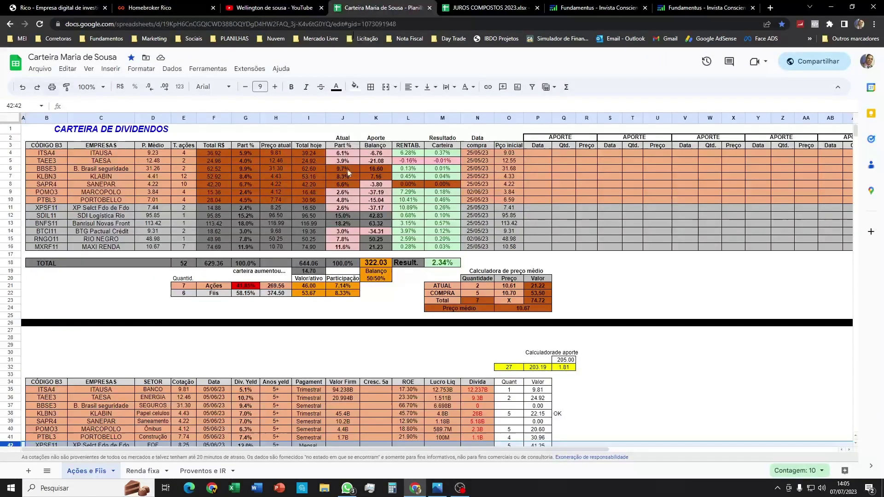
scroll(587, 386, "down", 3)
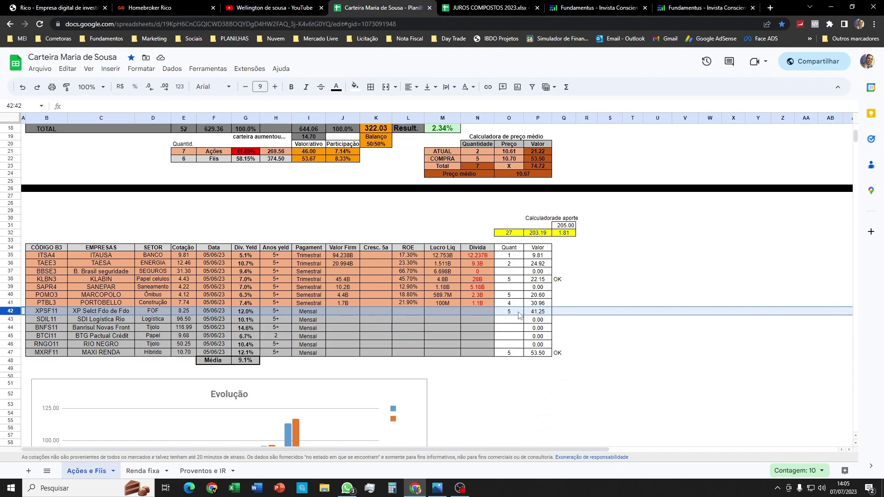
scroll(511, 314, "up", 3)
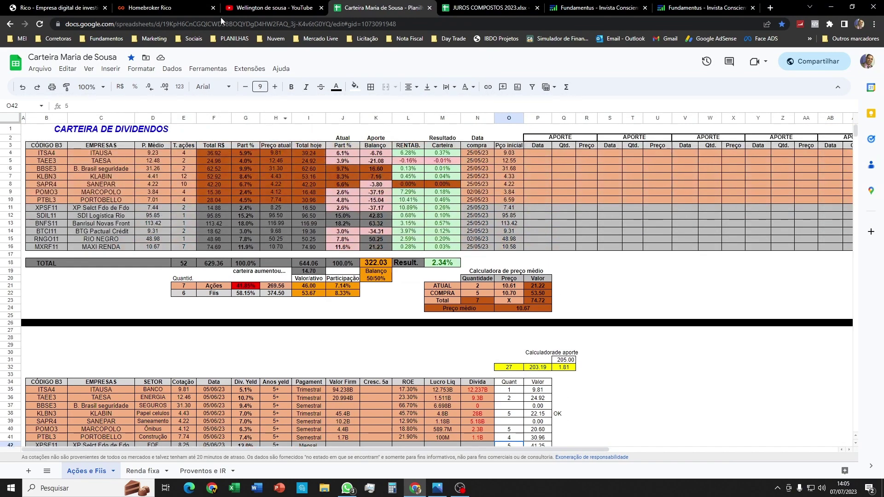
key("ctrl+2")
left_click(468, 249)
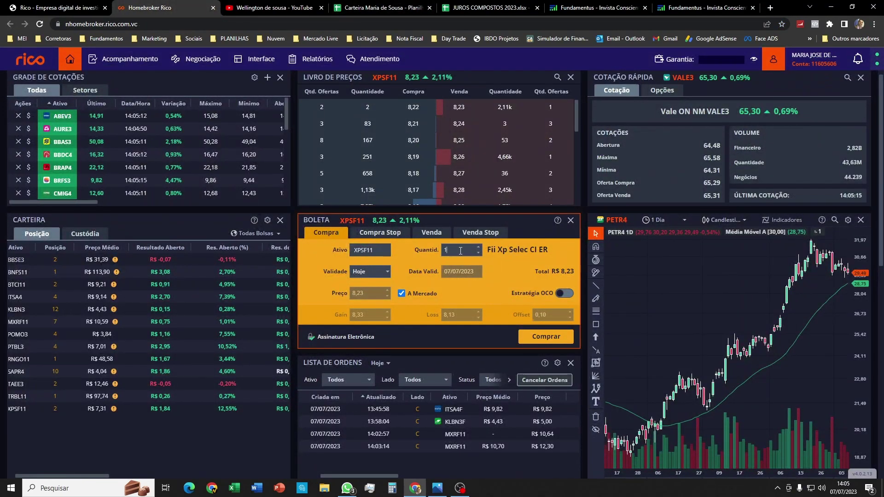
double_click(468, 250)
type("5")
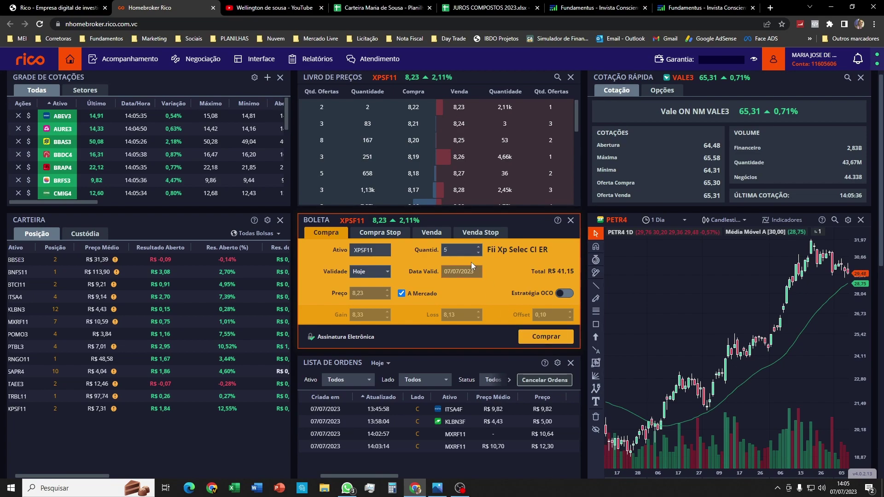
left_click(544, 337)
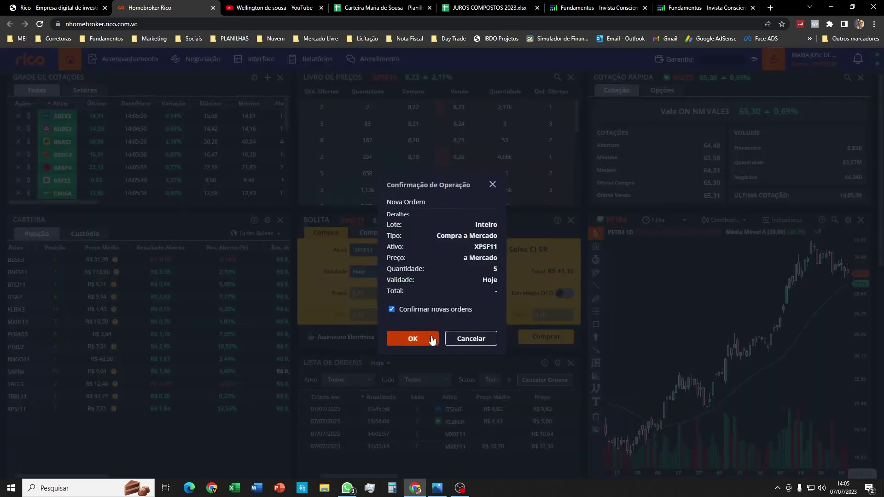
left_click(417, 339)
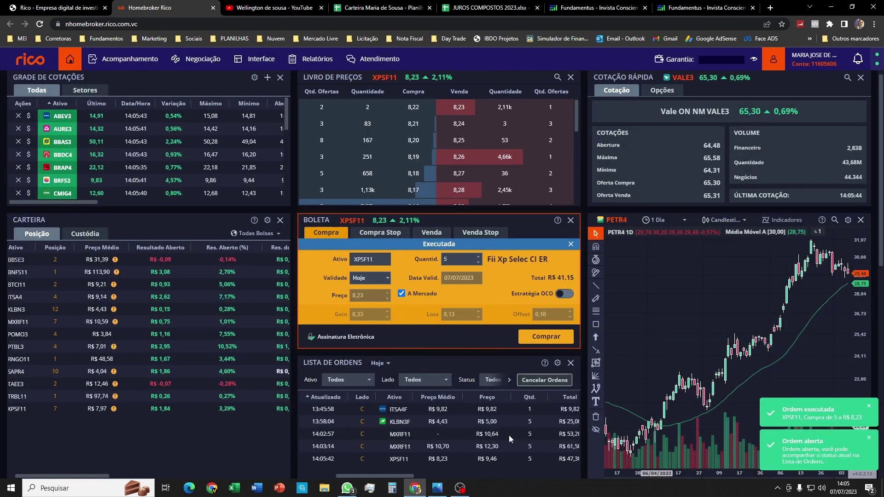
Examine the status and average price of the XPSF11 purchase in the order list.
scroll(508, 435, "left", 2)
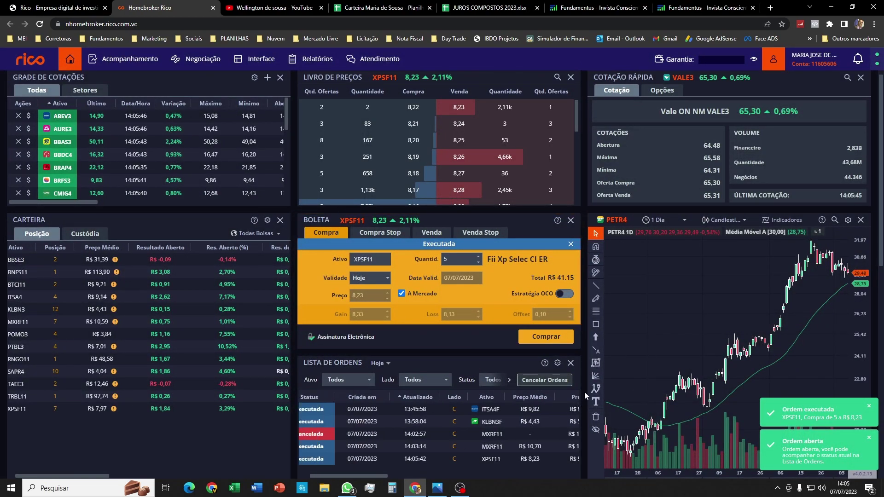
scroll(584, 391, "down", 2)
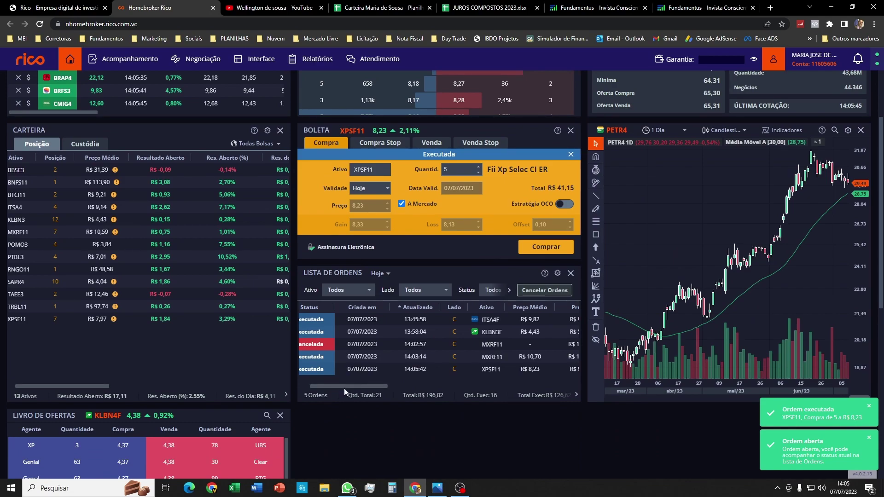
left_click_drag(355, 385, 382, 384)
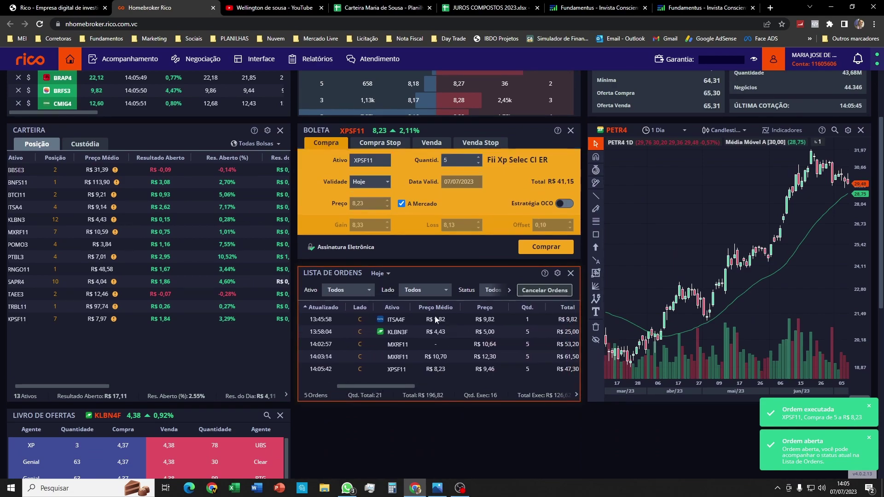
mouse_move(391, 385)
left_mouse_down()
mouse_move(410, 384)
mouse_move(395, 386)
left_mouse_up()
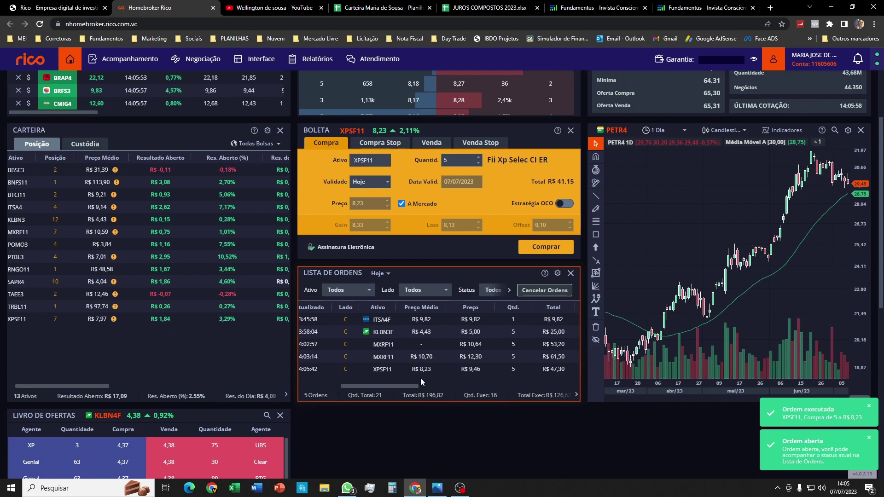
In the portfolio spreadsheet's average-price calculator, set the purchase price to 8.23 and the current holding's price to 7.44.
left_click(368, 8)
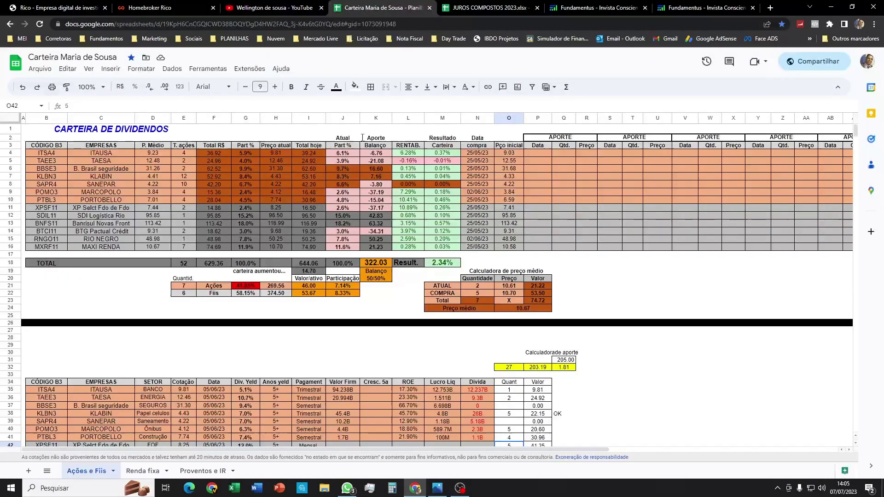
left_click(509, 293)
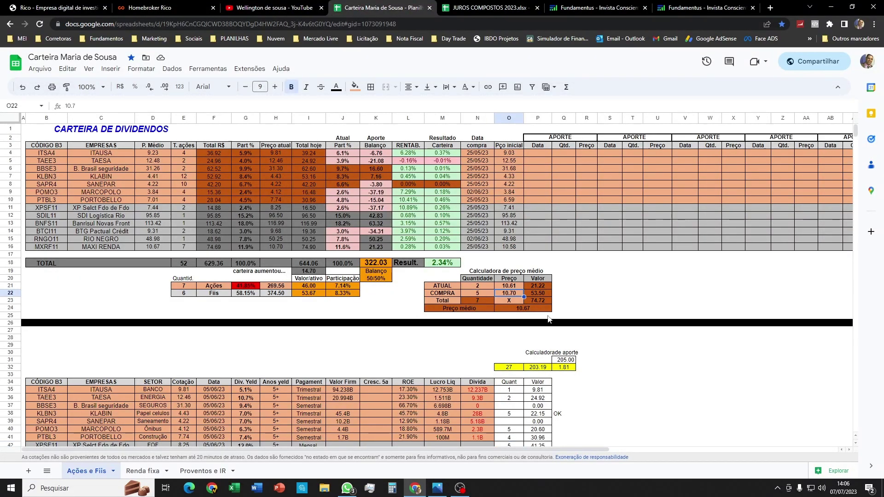
type("8.23")
key("Up")
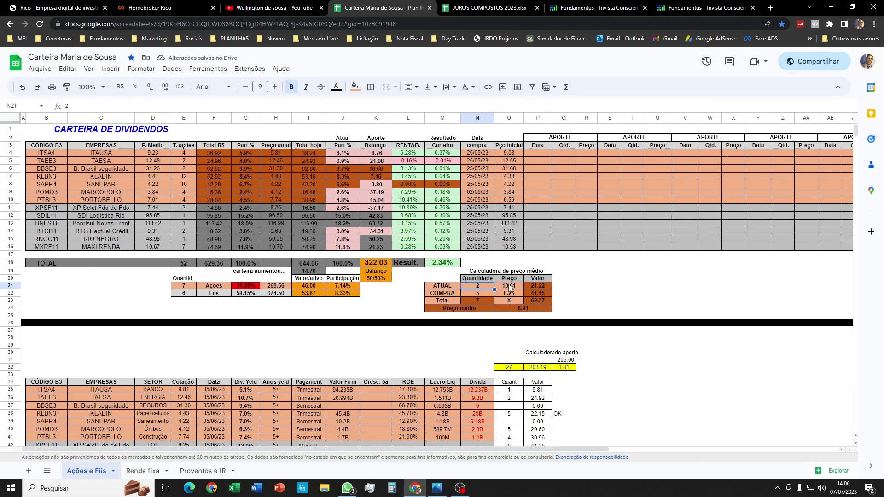
type("7.44")
key("Return")
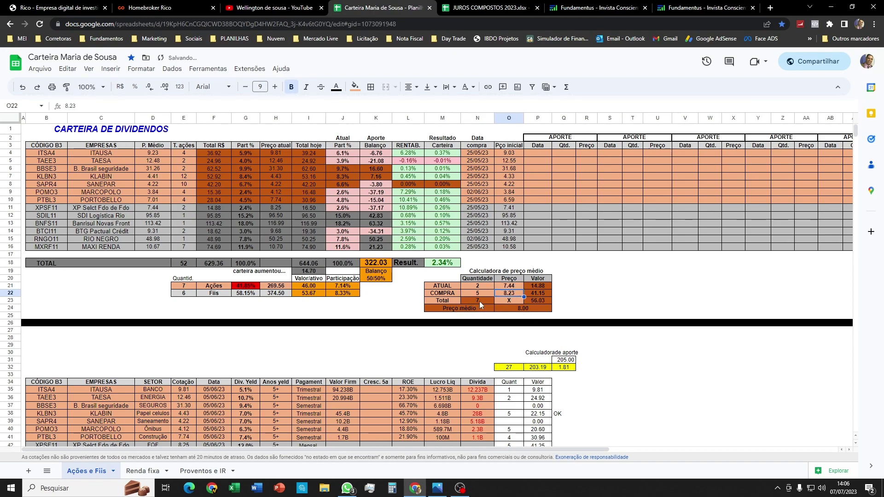
Update the XPSF11 row of the dividend portfolio to 7 units with an average price of 8.00.
left_click(502, 310)
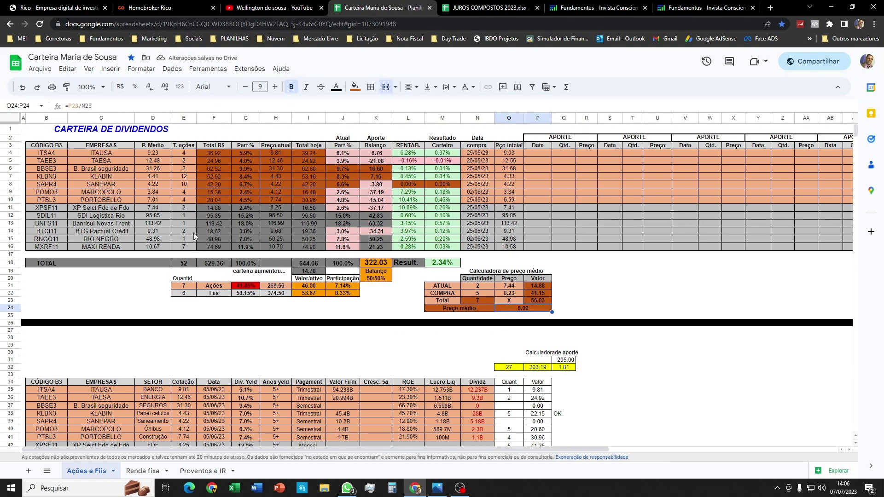
left_click(185, 212)
type("7")
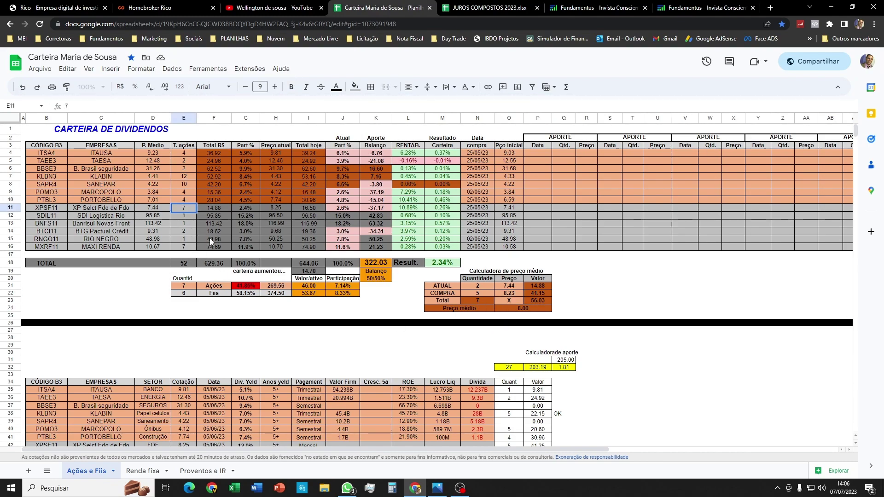
key("Left")
type("8")
key("Return")
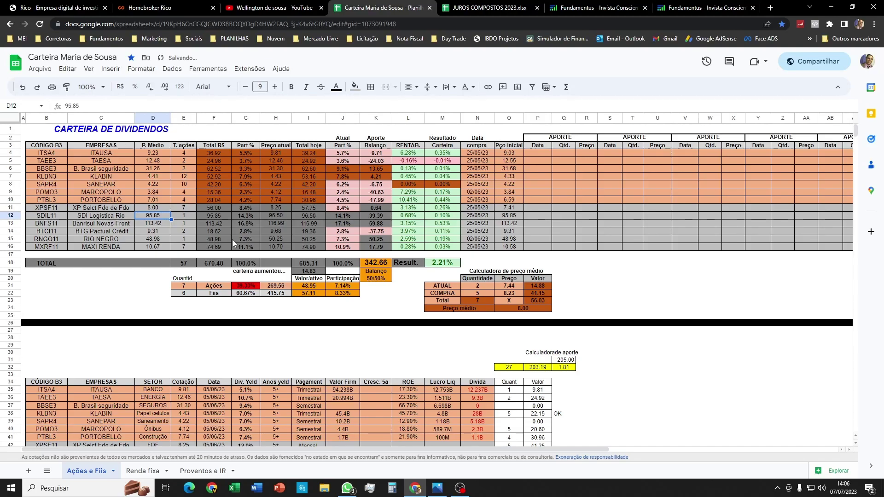
Mark the XPSF11 purchase as OK beside its value in the contribution calculator.
left_click(95, 284)
scroll(585, 352, "down", 3)
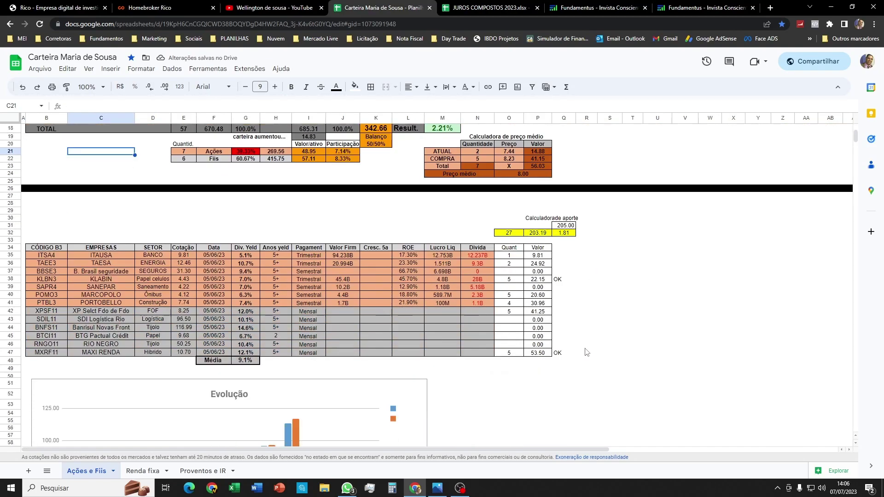
left_click(564, 313)
type("OK")
key("Return")
key("Up")
key("Up")
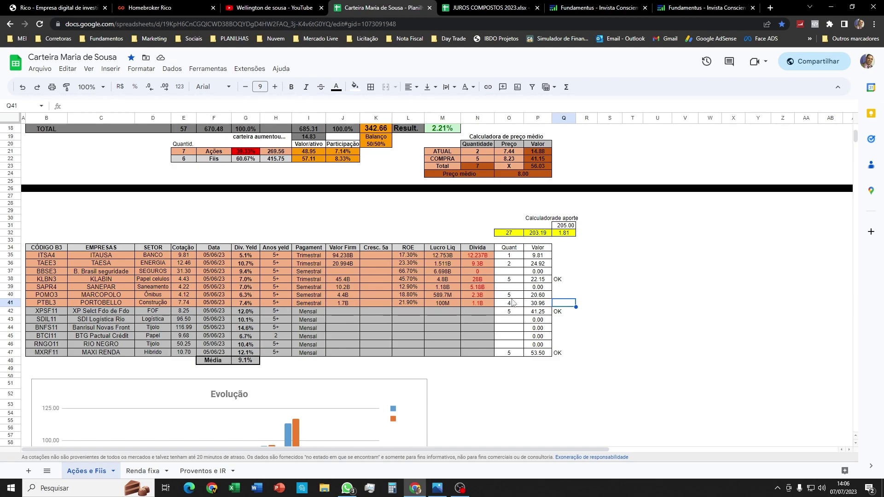
Look up TAEE3's planned quantity in the contribution table and review its portfolio row, then return to the Home Broker.
left_click(509, 265)
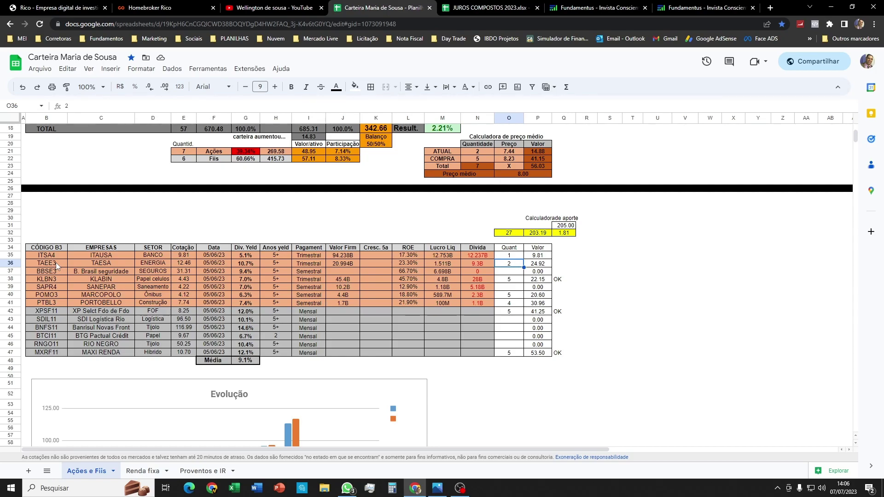
left_click(161, 4)
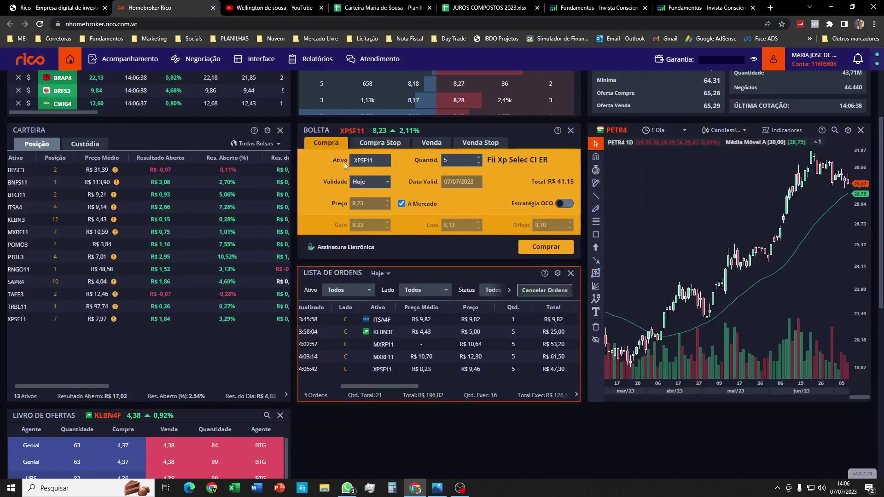
left_click(361, 131)
left_click(352, 9)
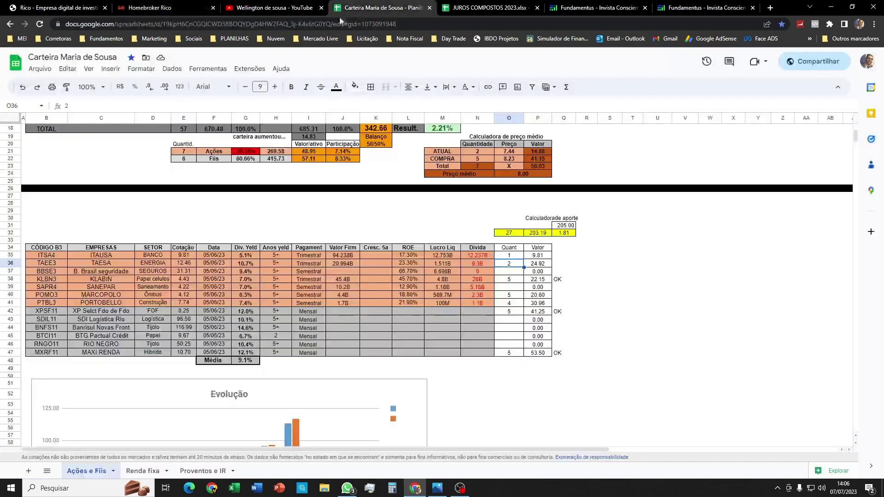
scroll(151, 224, "up", 3)
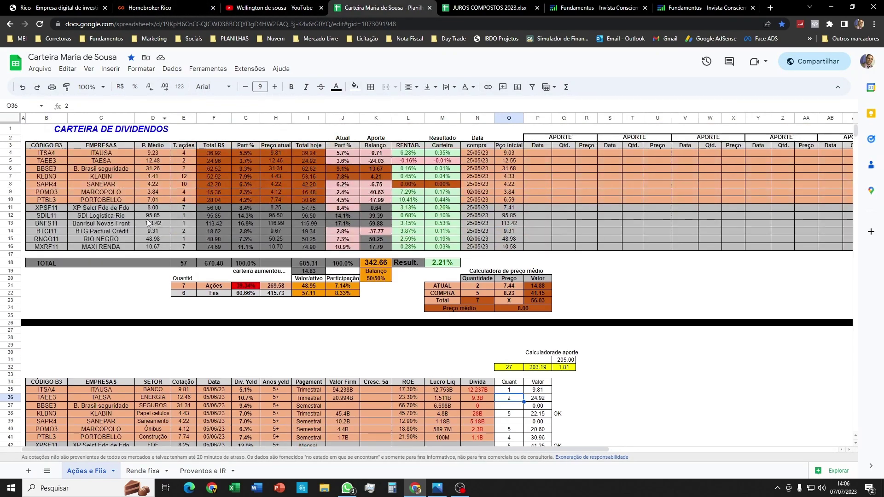
left_click(161, 8)
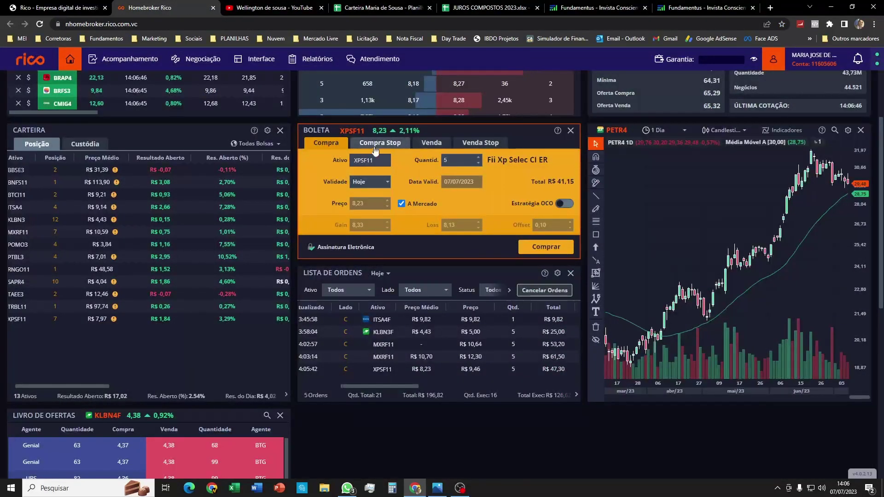
Load TAEE3 into the buy ticket and set the order quantity to 2.
left_click(352, 131)
type("TAEE3")
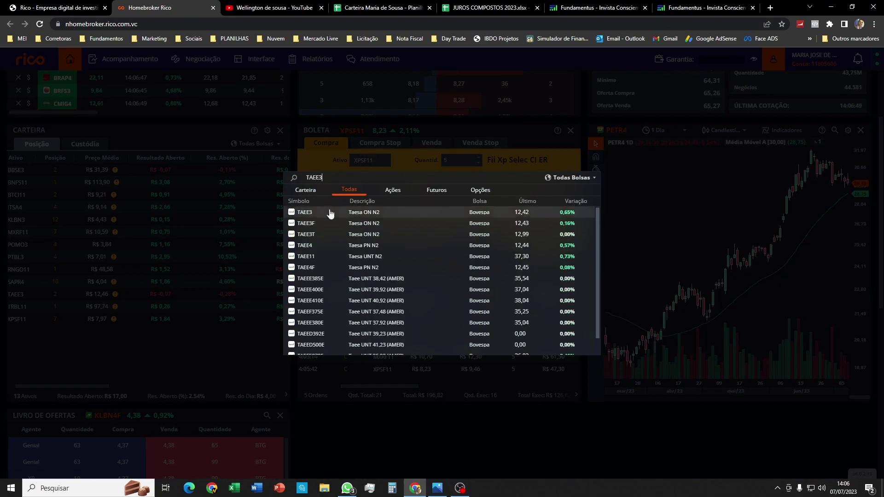
left_click(323, 217)
left_click(323, 217)
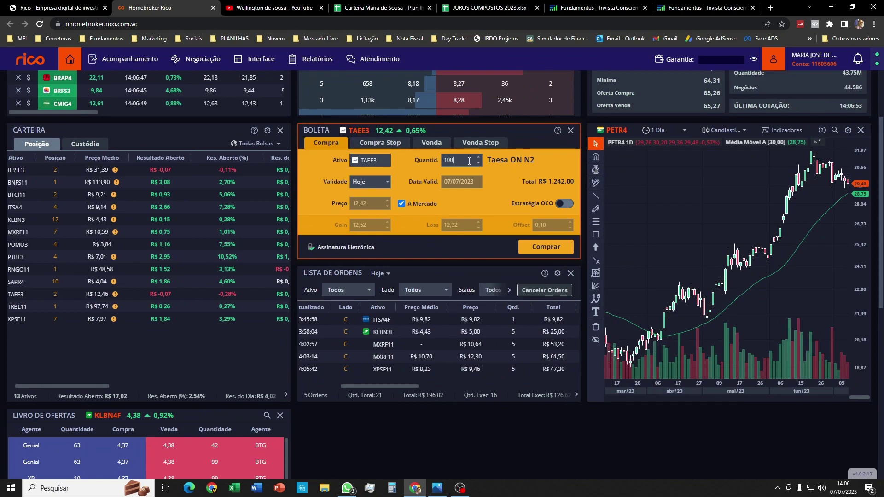
key("BackSpace")
key("BackSpace")
key("BackSpace")
type("2")
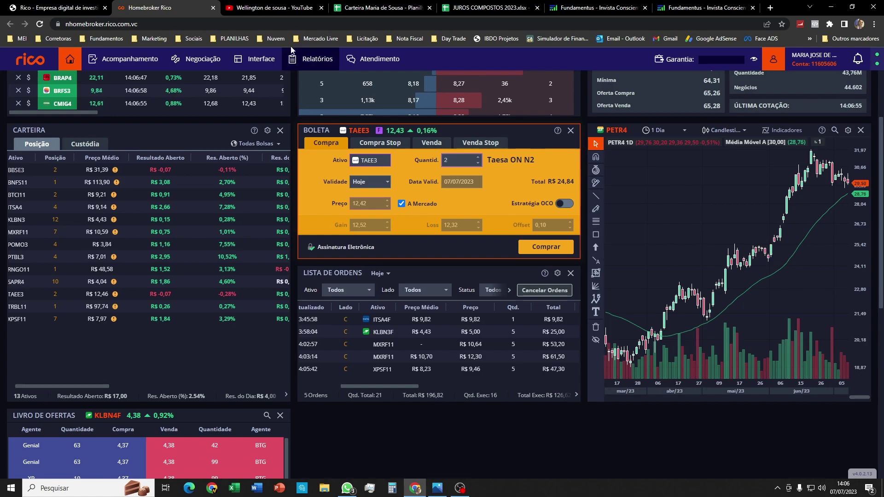
Recheck TAEE3 in the portfolio spreadsheet, then return to the Home Broker and load TAEE3 into the price book.
left_click(375, 8)
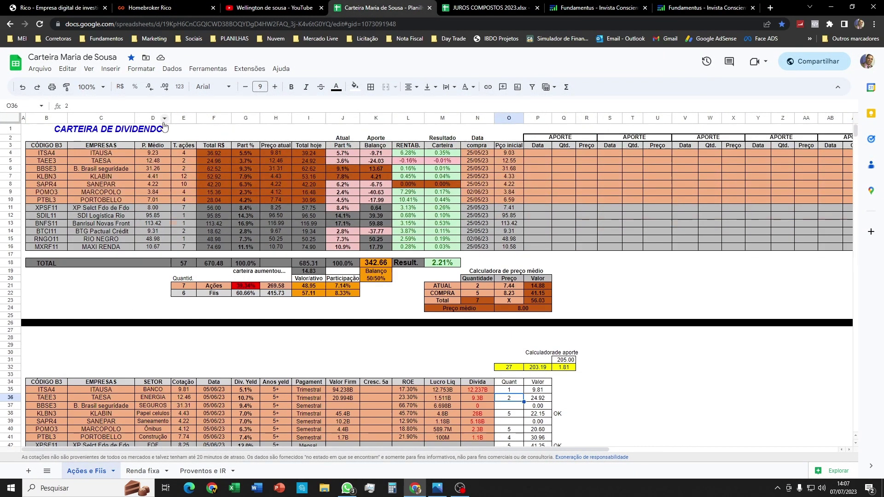
left_click(149, 7)
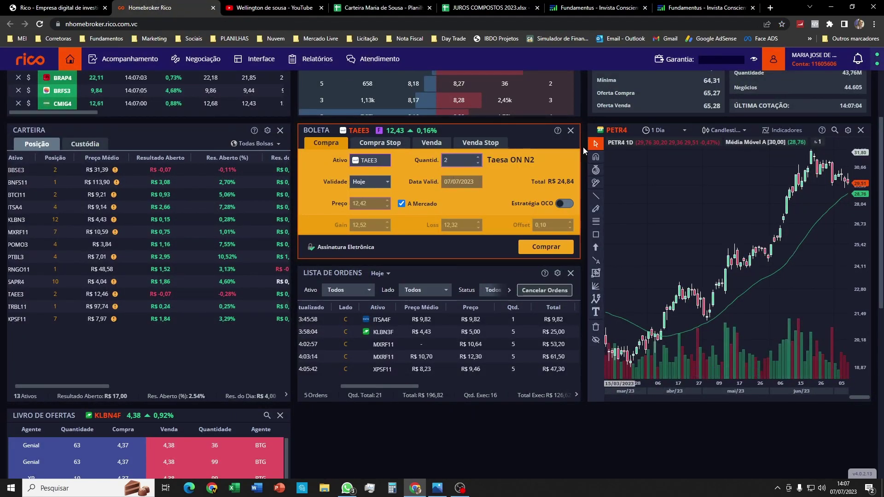
scroll(584, 146, "up", 2)
left_click(380, 87)
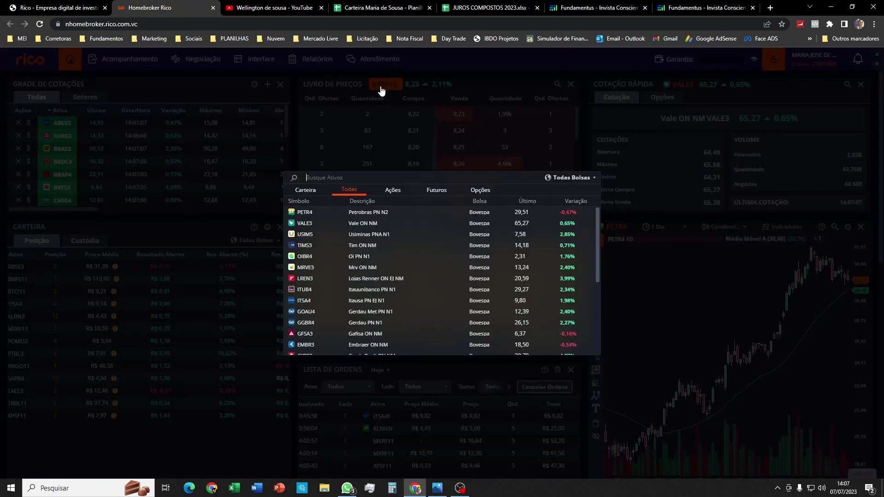
type("TAE3")
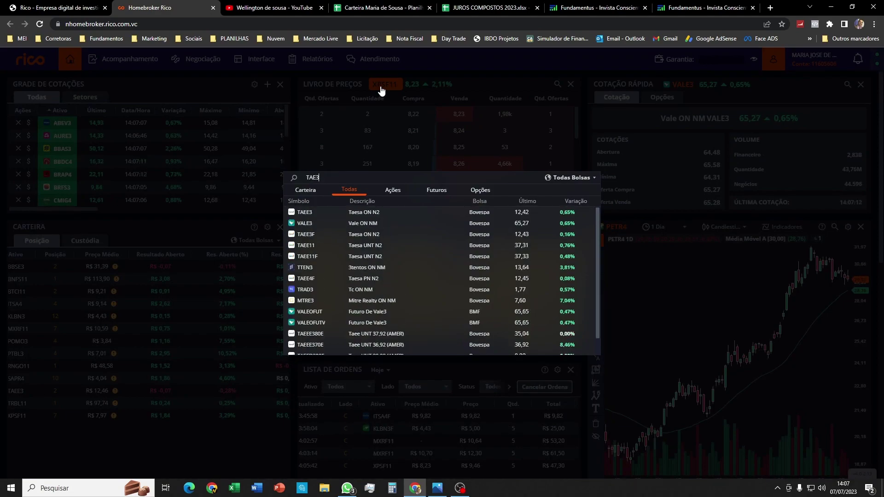
key("BackSpace")
type("E3")
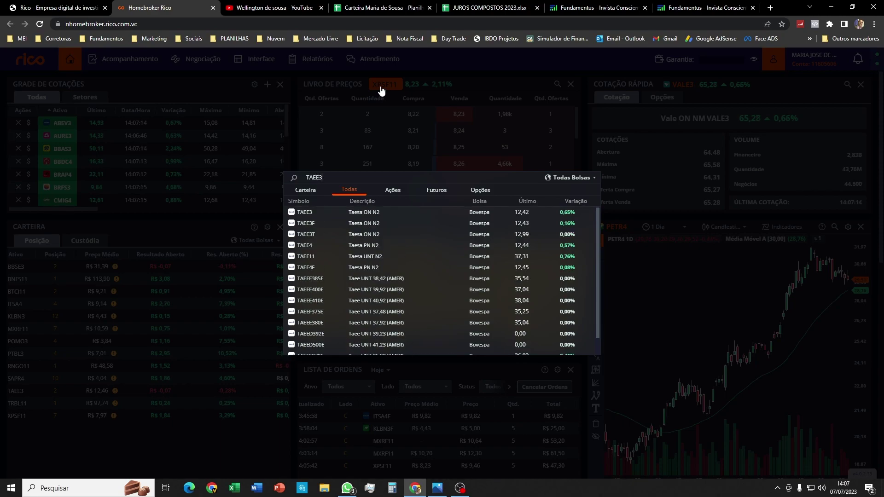
key("Return")
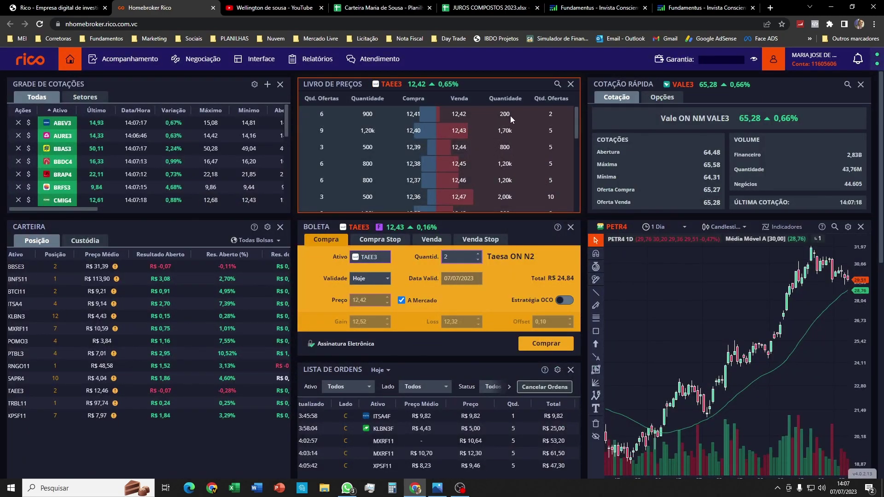
Switch the price book to the fractional ticker TAEE3F and review its offers.
left_click(399, 89)
type("TAEE3F")
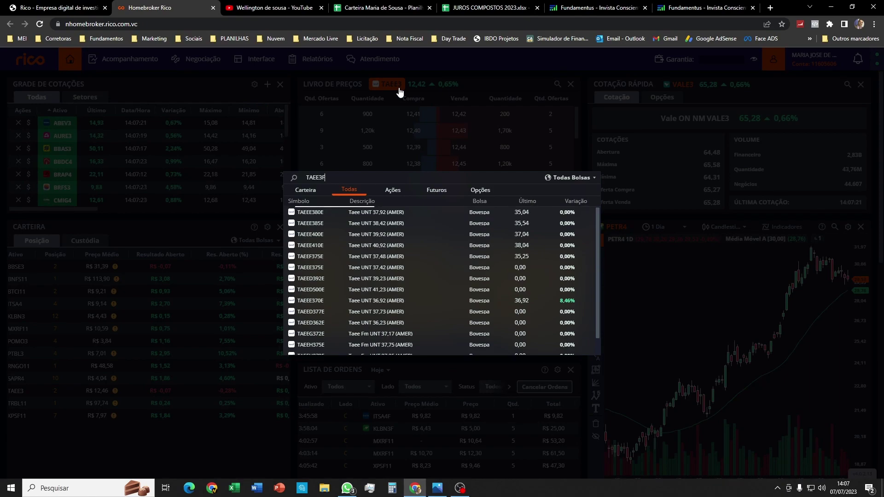
left_click(318, 215)
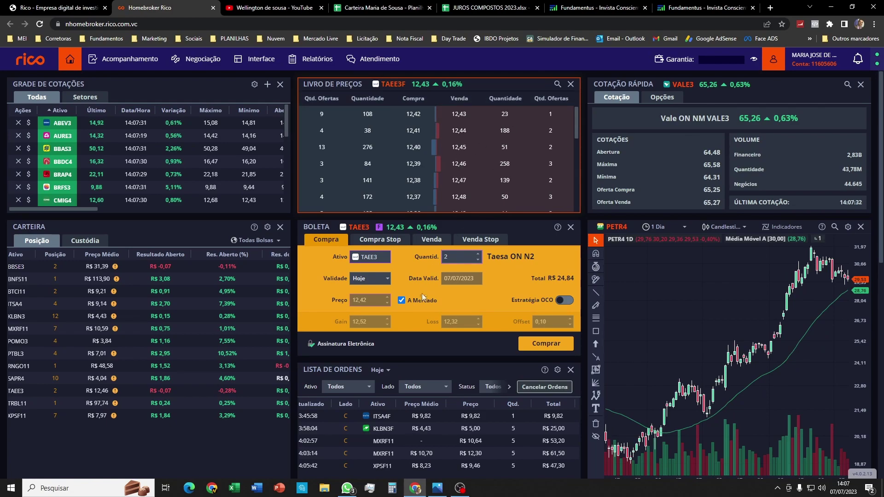
Submit and confirm the market buy order for 2 TAEE3 shares, and check it in the order list.
left_click(551, 344)
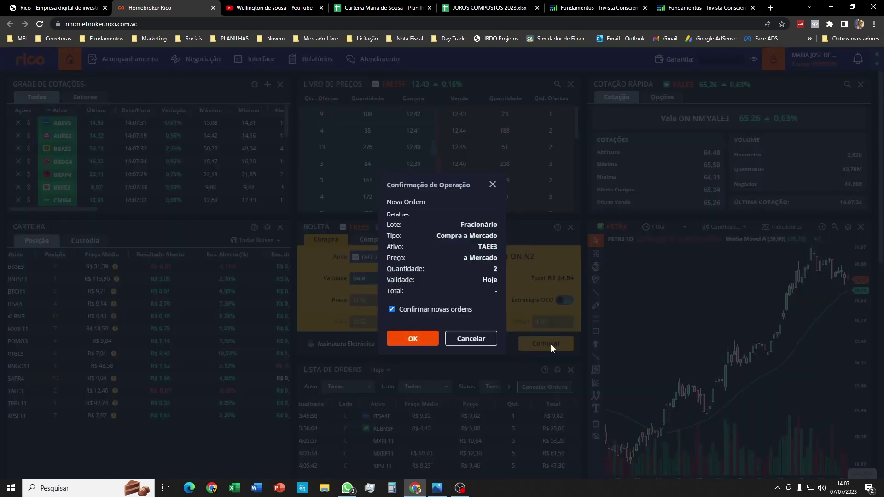
left_click(415, 339)
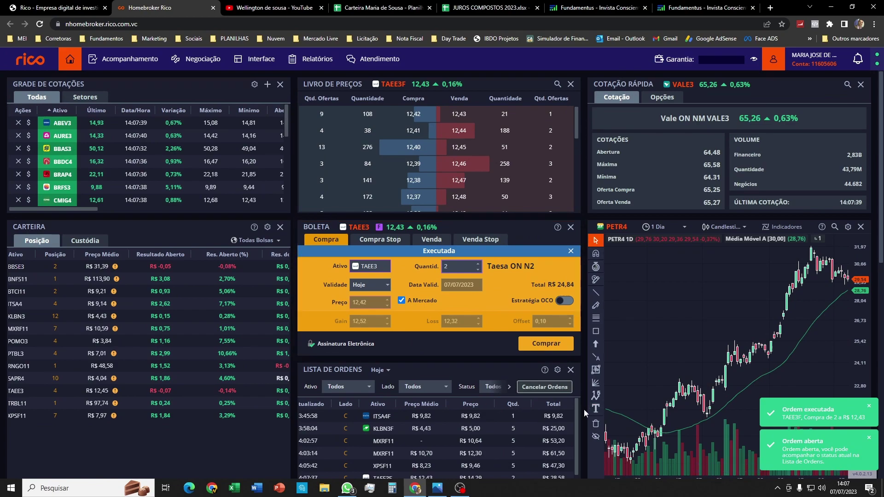
scroll(409, 409, "down", 2)
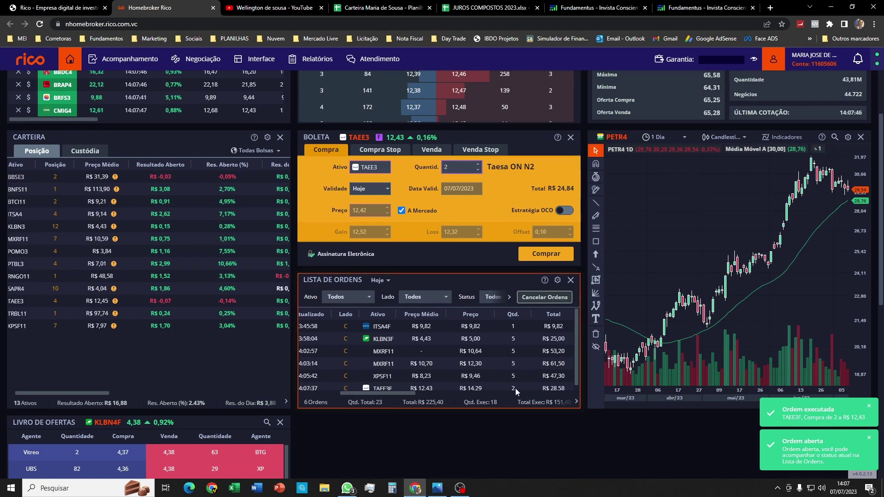
In the portfolio spreadsheet's average price calculator, set the purchase row to 2 units at 12.43.
left_click(380, 8)
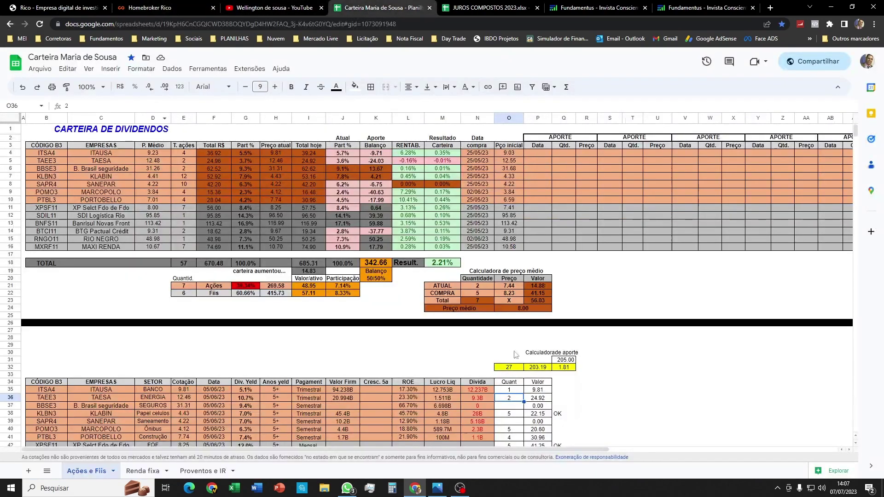
left_click(479, 294)
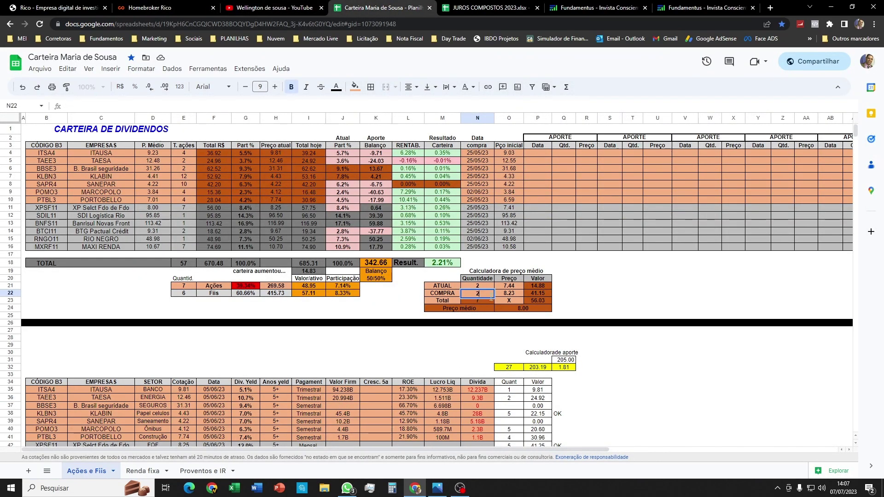
type("2")
key("Tab")
type("12.43")
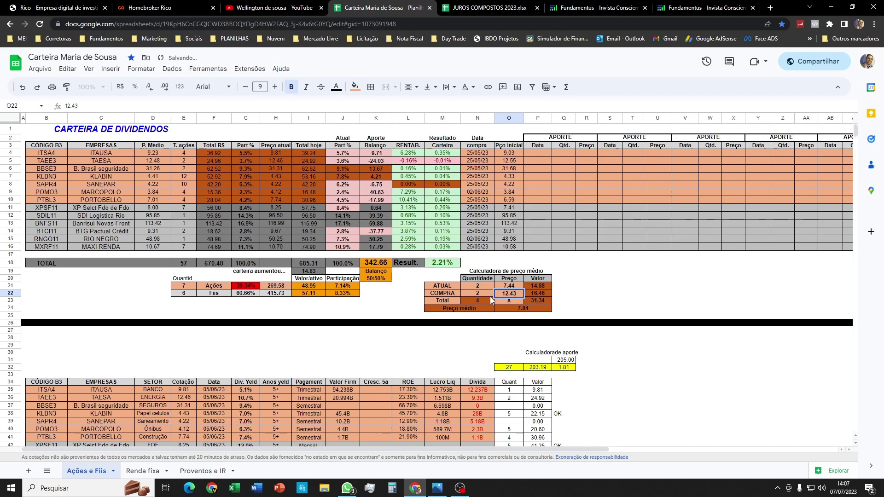
key("Return")
Set the current position's price to 12.48 in the average price calculator, keeping its quantity at 2.
key("Up")
key("Up")
key("Up")
key("Down")
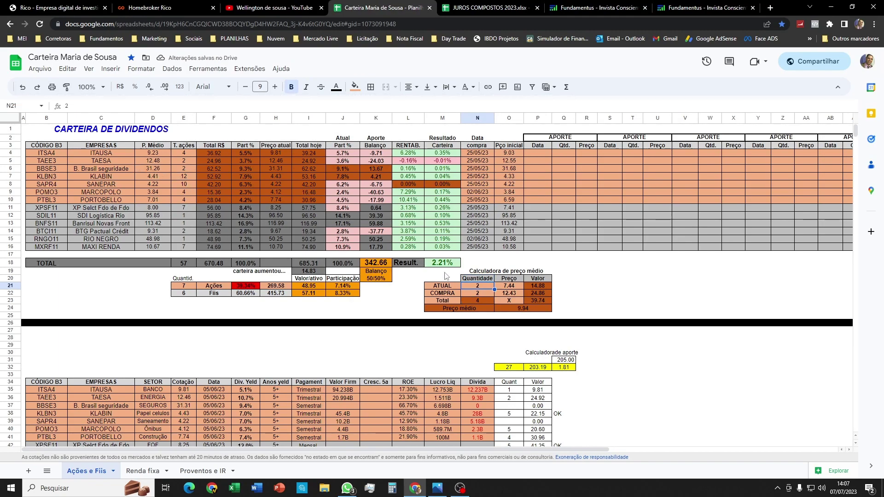
left_click(509, 285)
type("12.48")
key("Return")
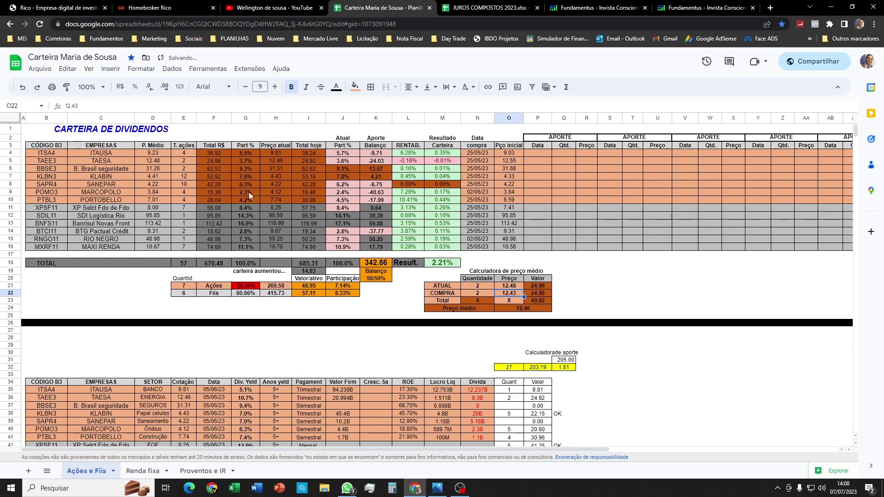
Update the TAEE3 row of the dividend portfolio to an average price of 12.46 and 4 shares.
left_click(154, 162)
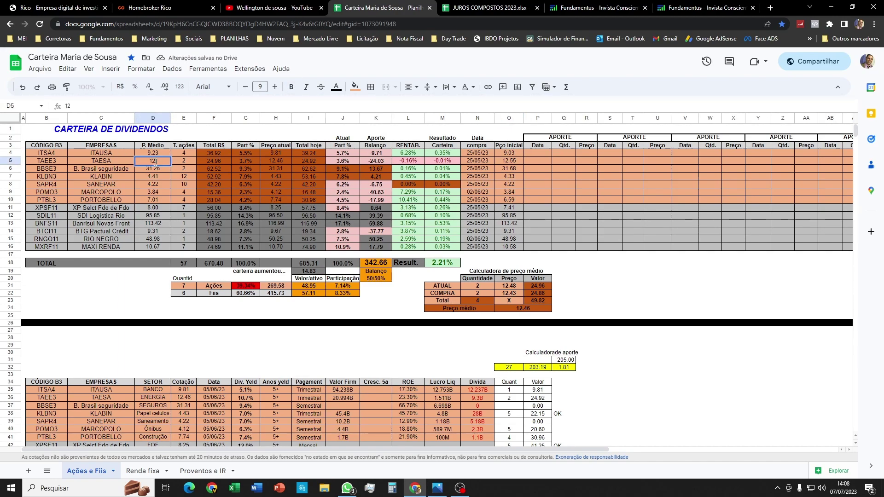
key("Tab")
type("4")
key("Return")
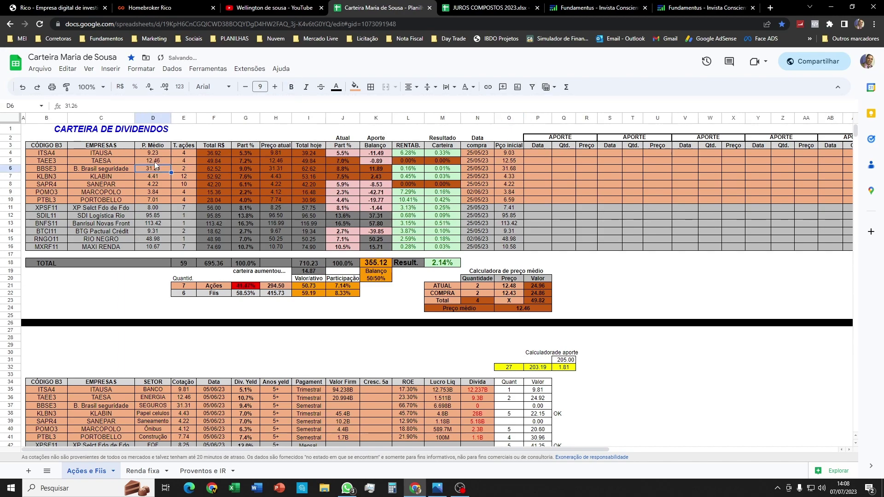
Mark the TAEE3 and ITSA4 purchases as OK beside their values in the contribution calculator.
scroll(230, 185, "down", 3)
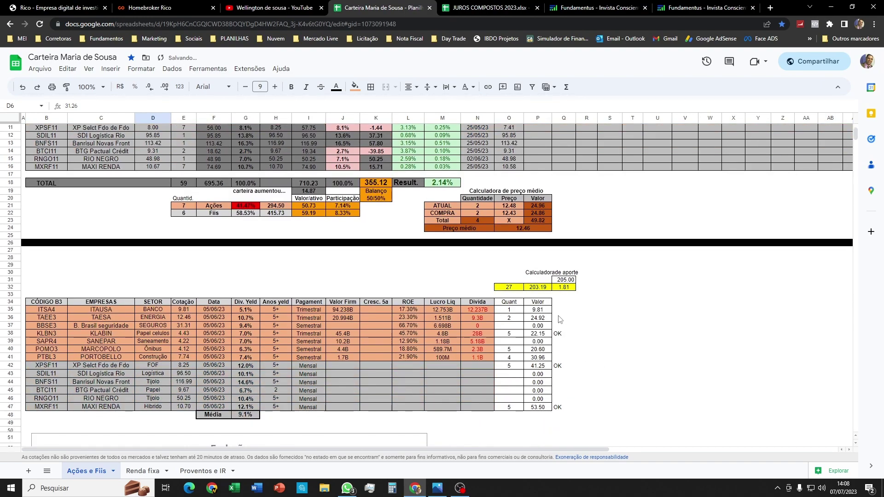
left_click(559, 317)
type("OK")
key("Return")
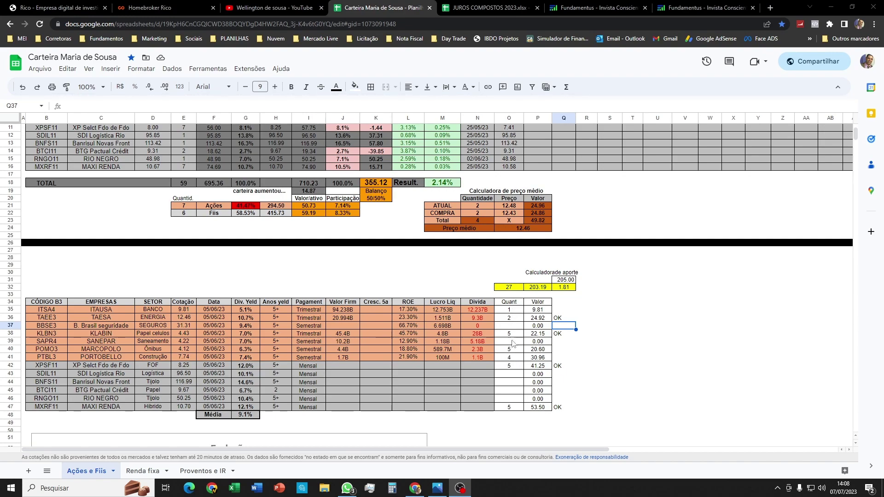
left_click(560, 310)
type("O")
key("Return")
left_click(565, 332)
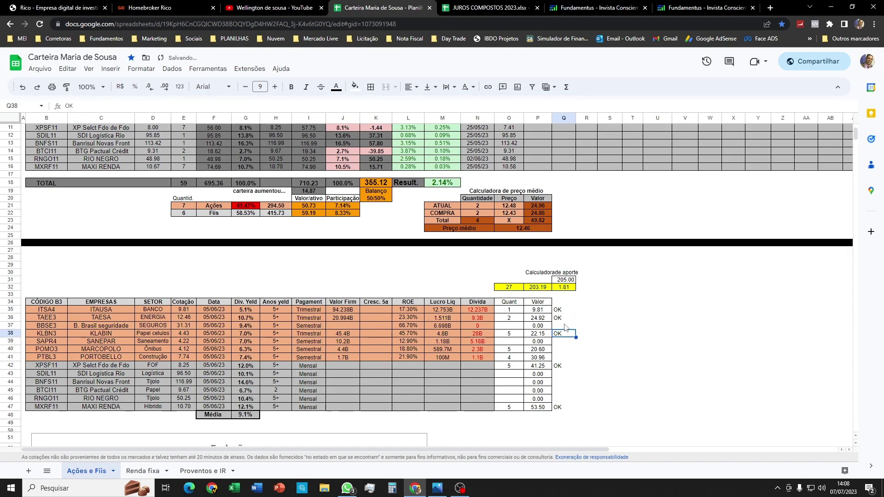
Refresh the Rico portfolio page and open the upcoming entries behind the projected balance.
left_click(148, 7)
left_click(65, 8)
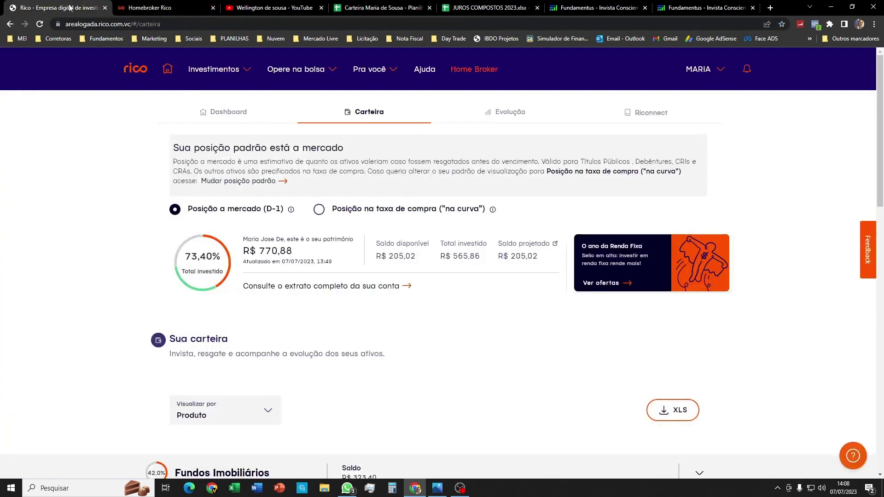
left_click(40, 24)
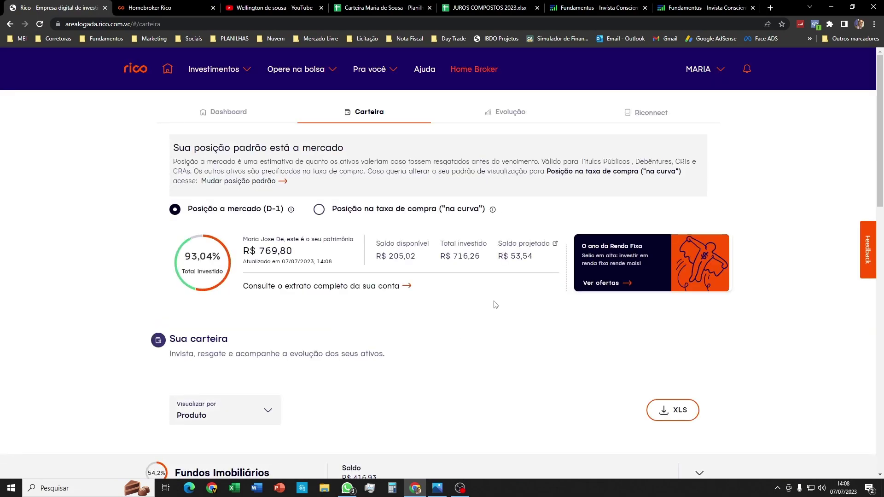
left_click_drag(508, 257, 538, 258)
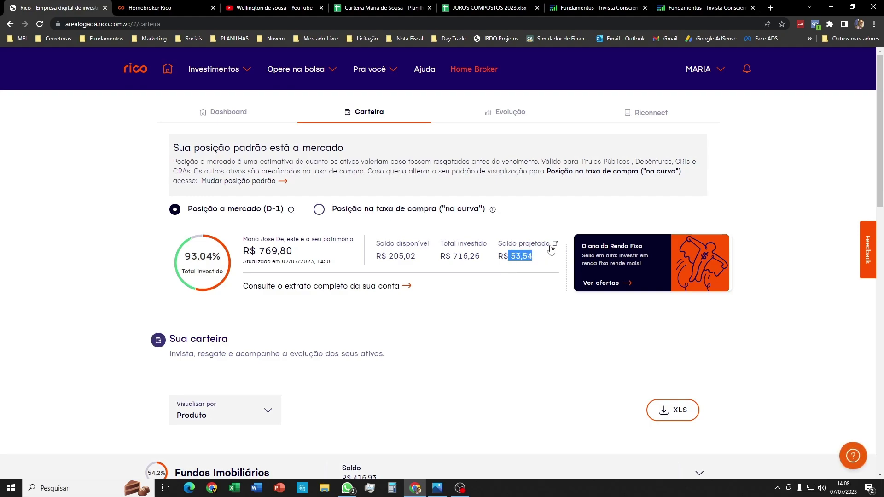
left_click(555, 244)
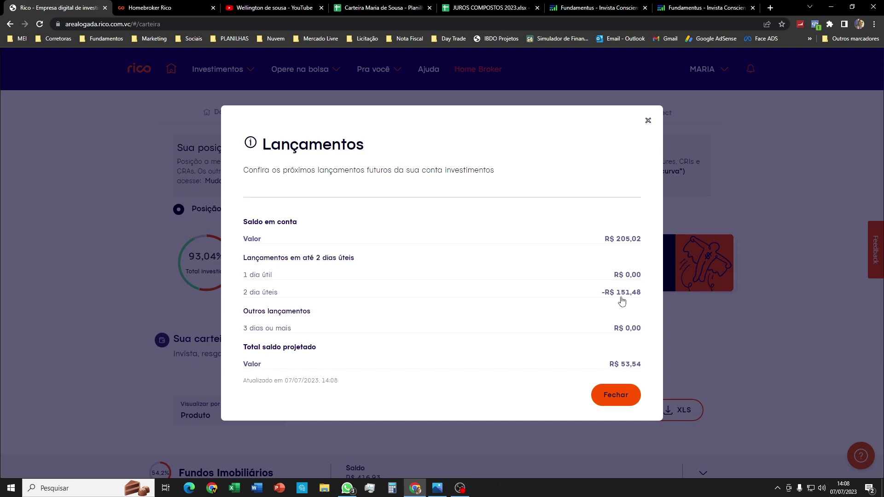
In the spreadsheet, sum the contribution values of all assets marked OK to compare with the pending debit.
key("ctrl+4")
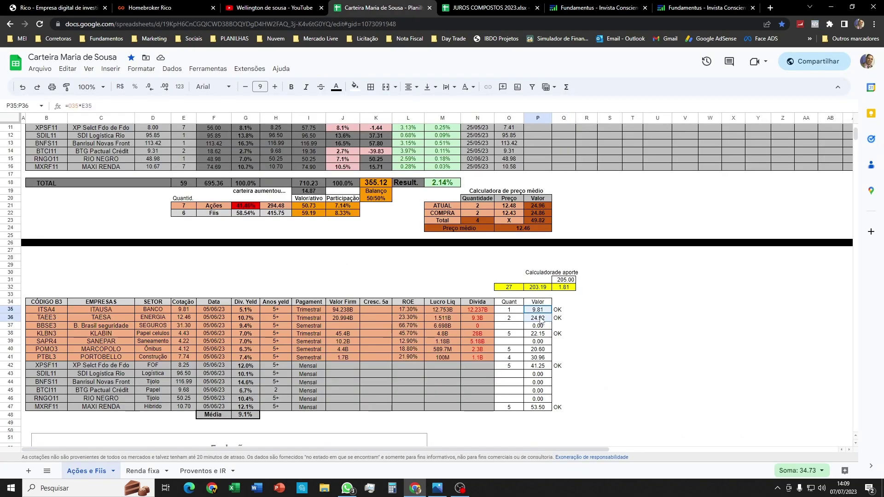
left_click(541, 334, "ctrl")
left_click(544, 368, "ctrl")
left_click(543, 407, "ctrl")
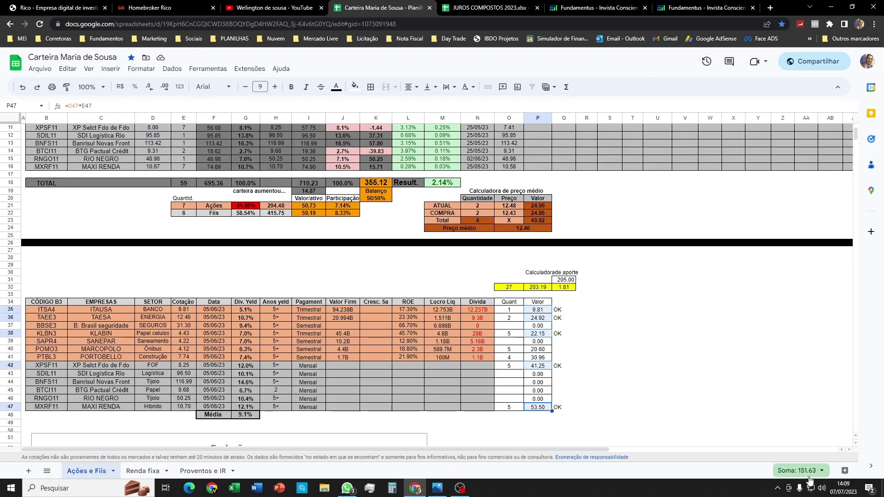
left_click(709, 382)
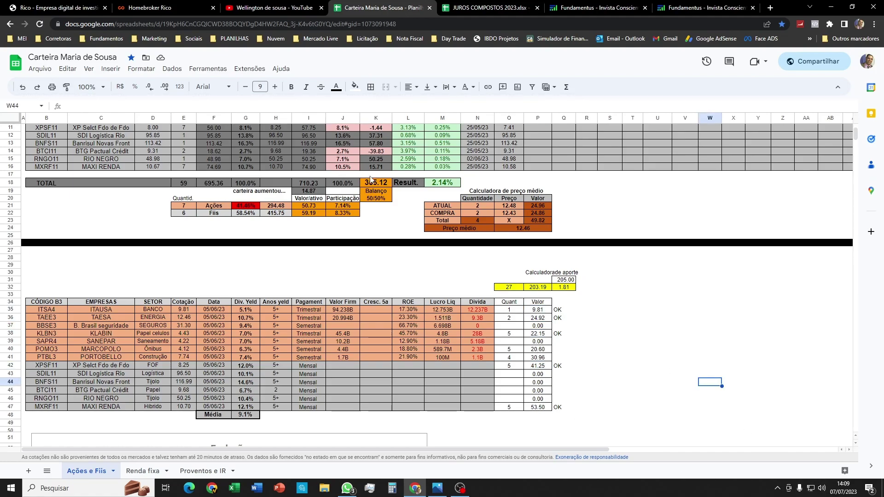
Recheck the two-business-day debit in Rico, then sum the remaining POMO3 and PTBL3 values in the spreadsheet.
left_click(147, 7)
left_click(86, 5)
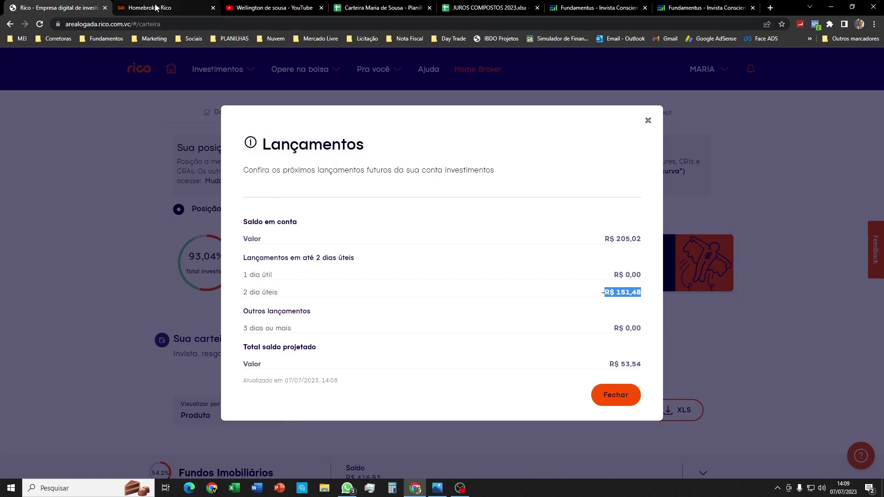
left_click(377, 8)
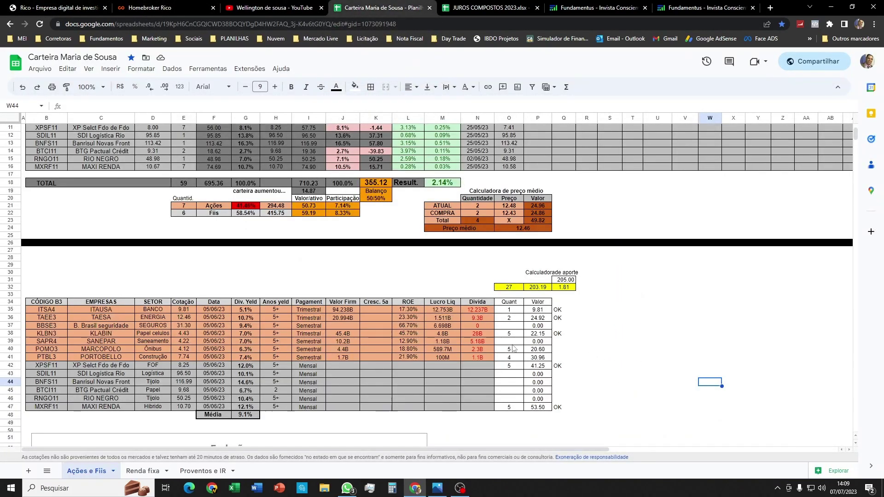
left_click_drag(539, 349, 544, 359)
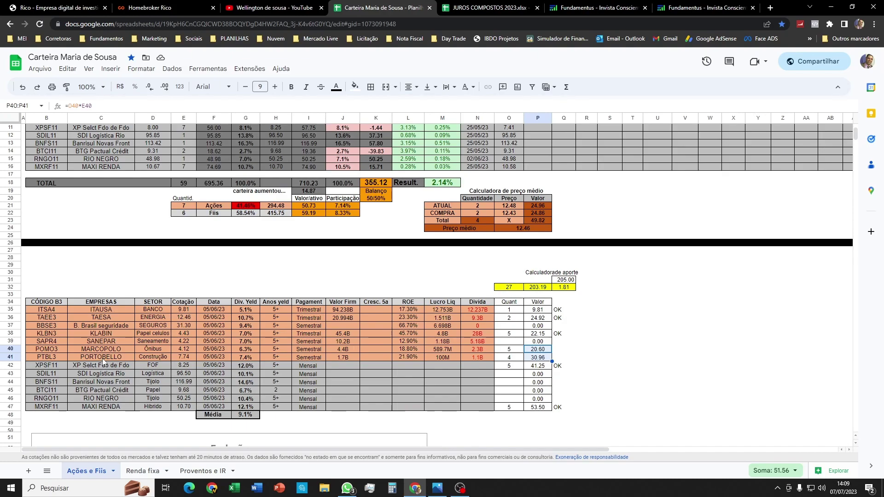
Return to the Home Broker and load PTBL3 into the buy ticket.
left_click(165, 8)
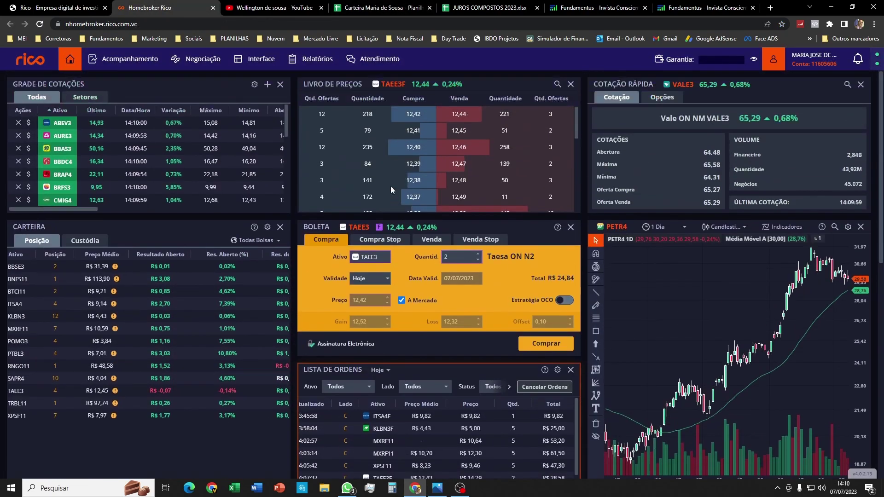
left_click(373, 256)
type("PTBL3")
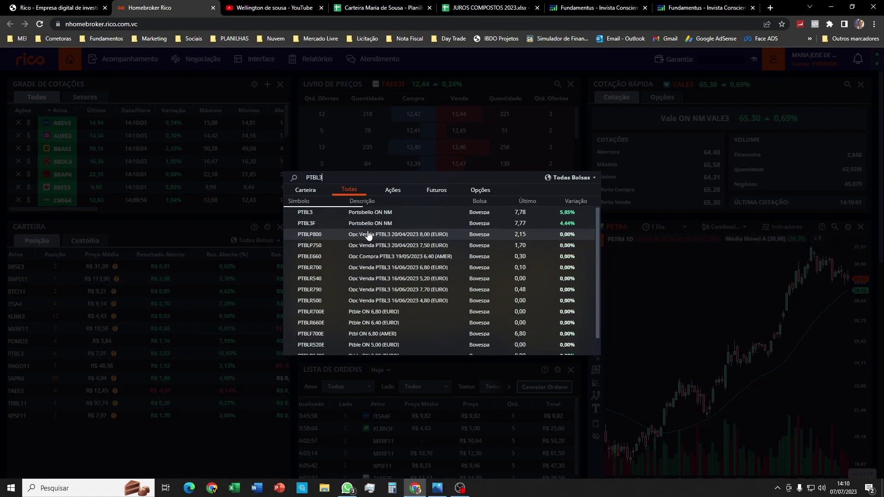
left_click(327, 213)
Switch the price book to the fractional ticker PTBL3F.
left_click(392, 86)
type("PTBL3")
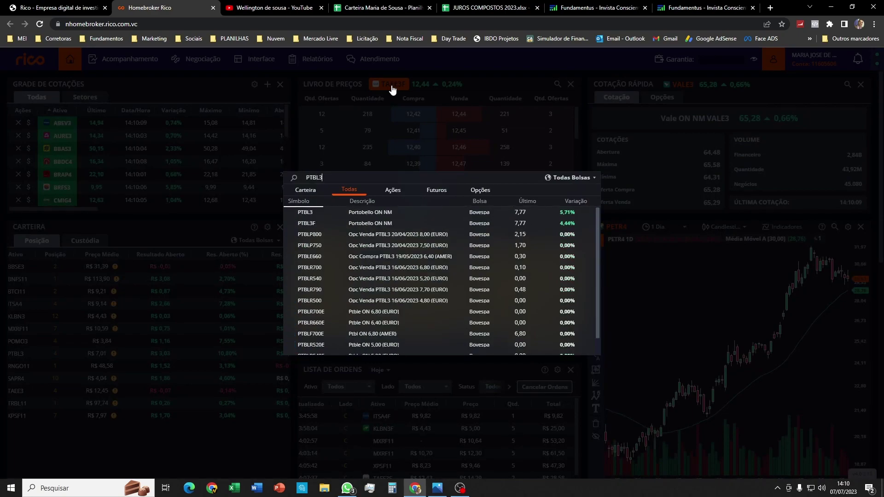
type("F")
key("Return")
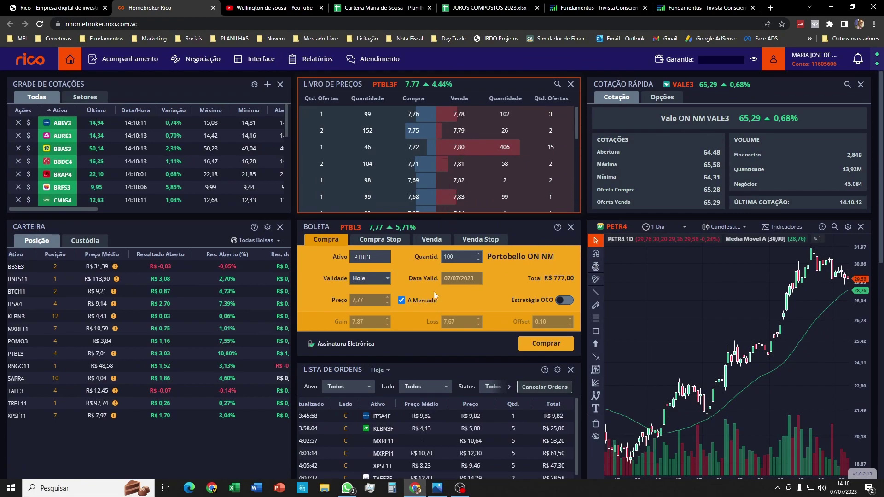
Check the planned PTBL3 quantity in the spreadsheet's contribution calculator and return to the Home Broker.
key("ctrl+Tab")
key("ctrl+Tab")
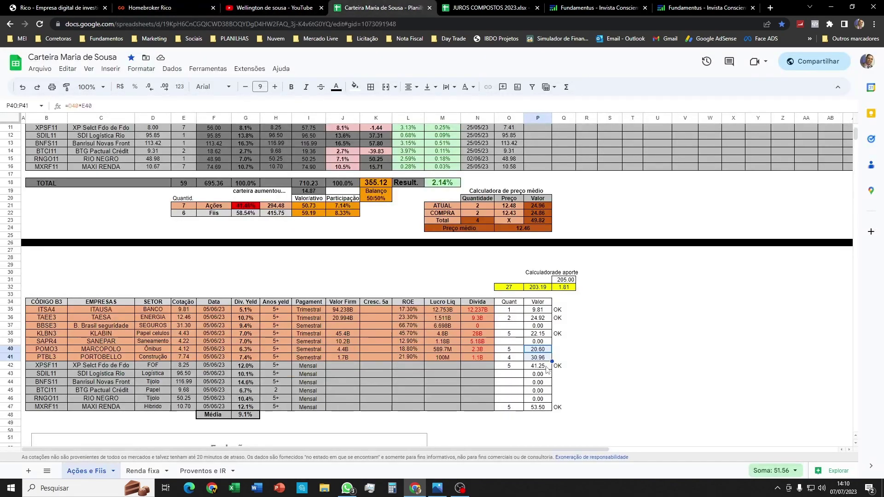
left_click(511, 360)
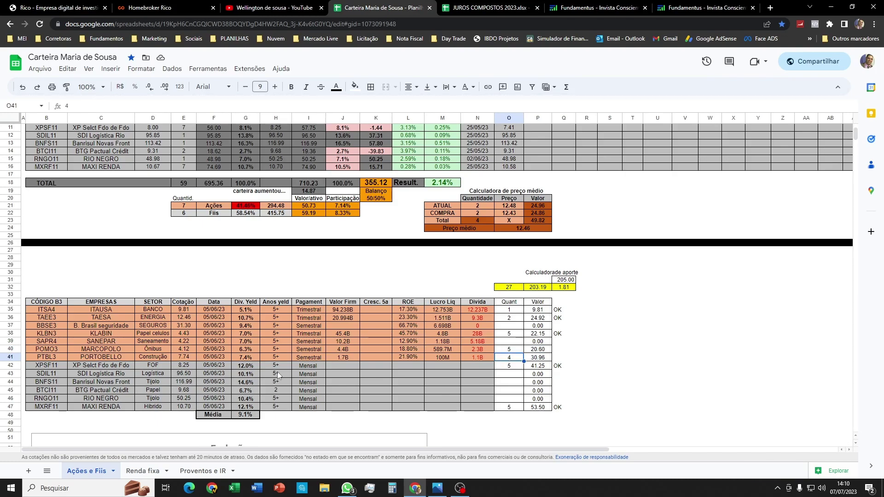
left_click(166, 8)
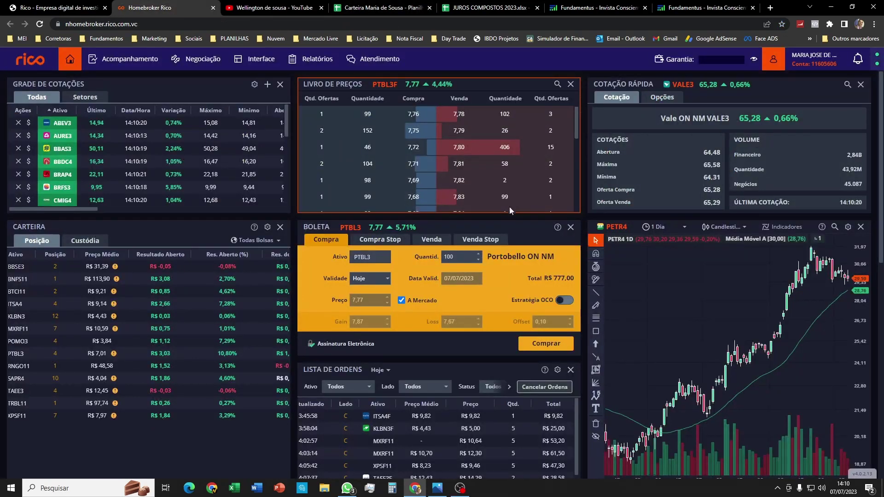
Try to buy 4 fractional PTBL3 shares at market price and confirm the order.
left_click(462, 259)
key("BackSpace")
key("BackSpace")
key("BackSpace")
type("4")
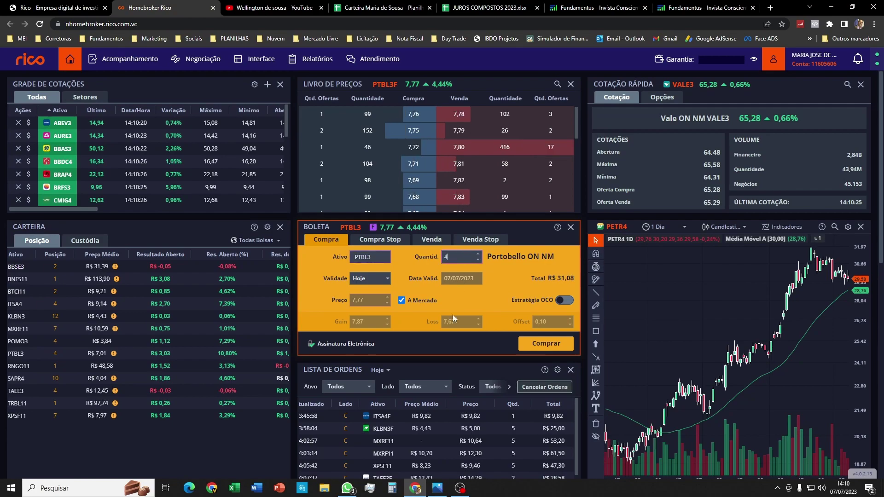
left_click(547, 345)
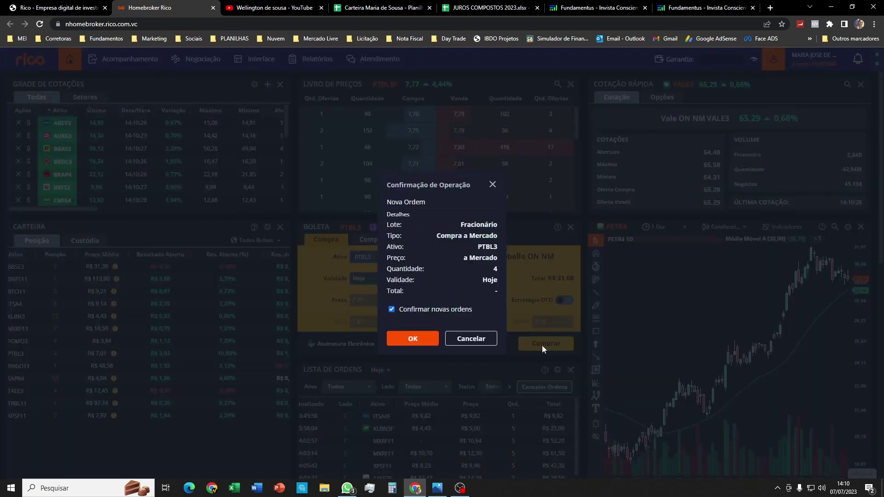
left_click(417, 342)
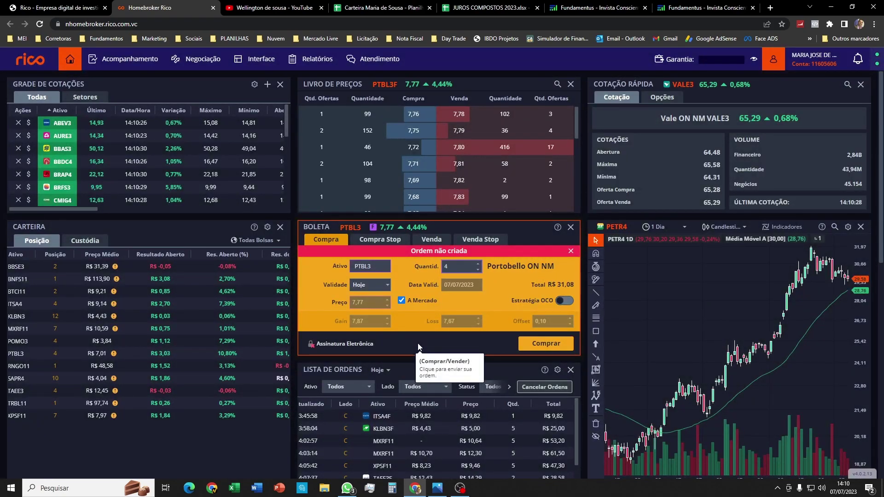
Review the latest PTBL3F order and its status in the Home Broker's order list.
scroll(416, 343, "down", 3)
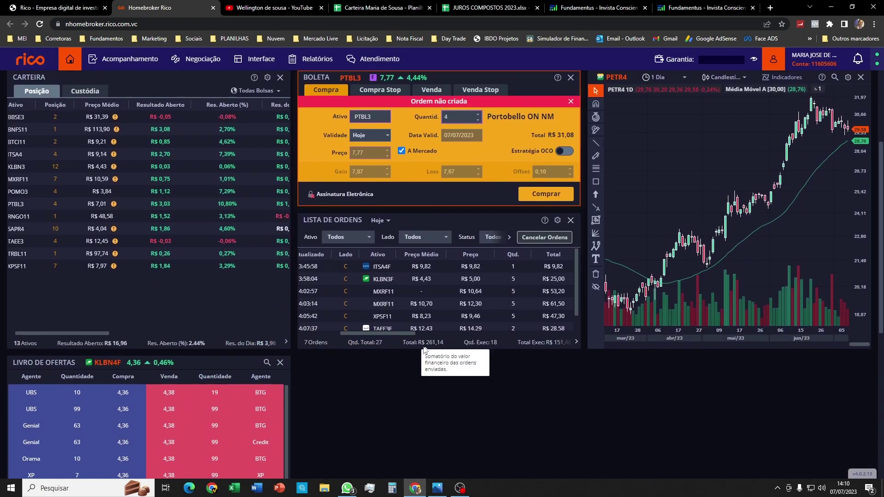
scroll(423, 350, "up", 1)
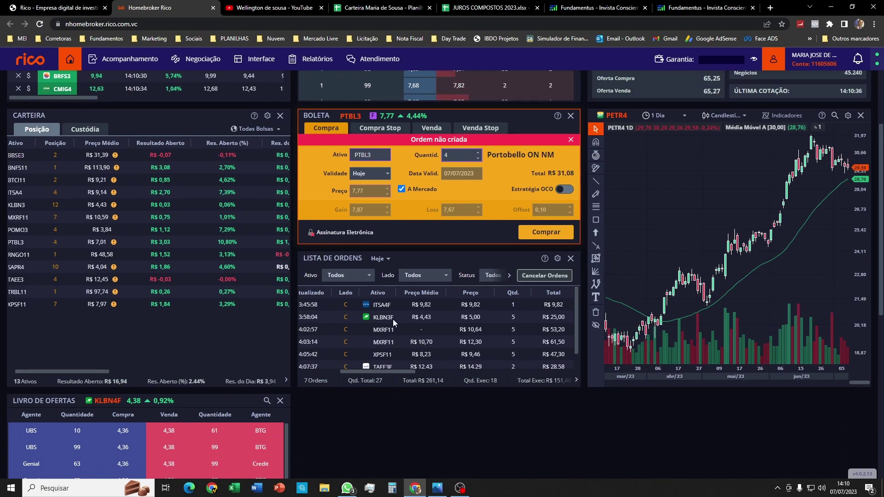
scroll(265, 264, "left", 1)
scroll(581, 357, "up", 3)
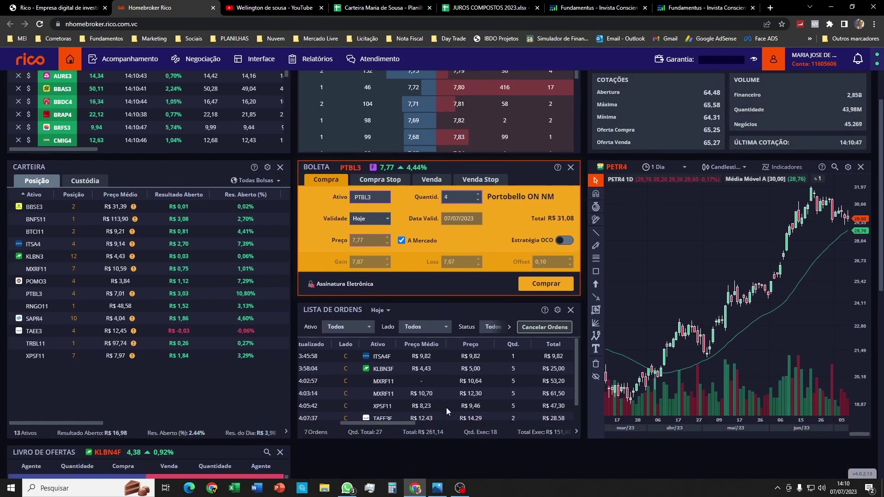
left_click(576, 394)
left_click_drag(576, 394, 575, 417)
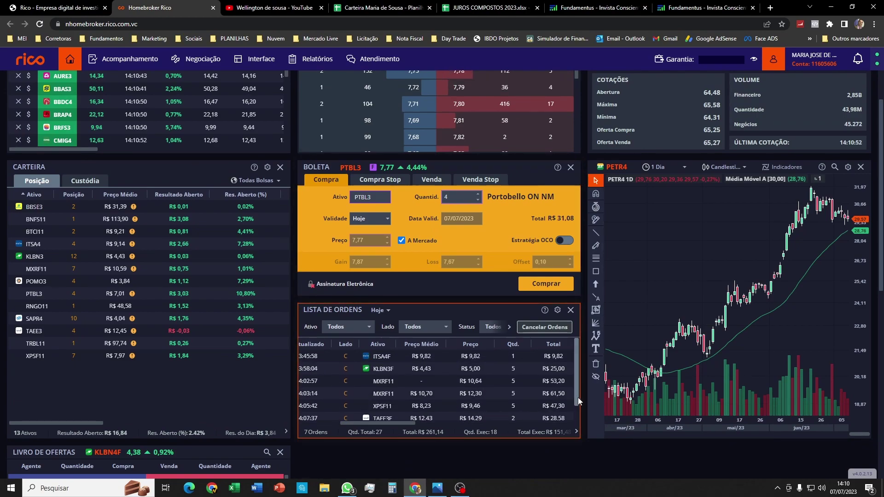
scroll(576, 396, "down", 1)
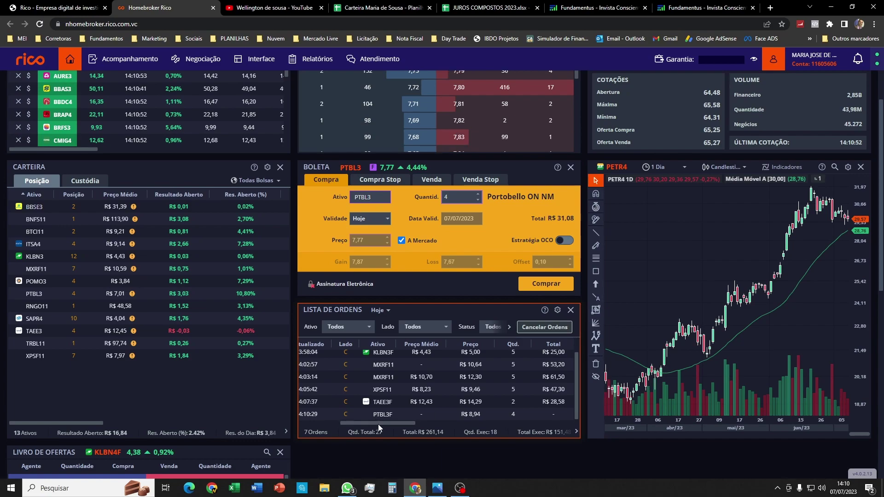
mouse_move(387, 425)
left_mouse_down()
mouse_move(431, 427)
mouse_move(381, 425)
left_mouse_up()
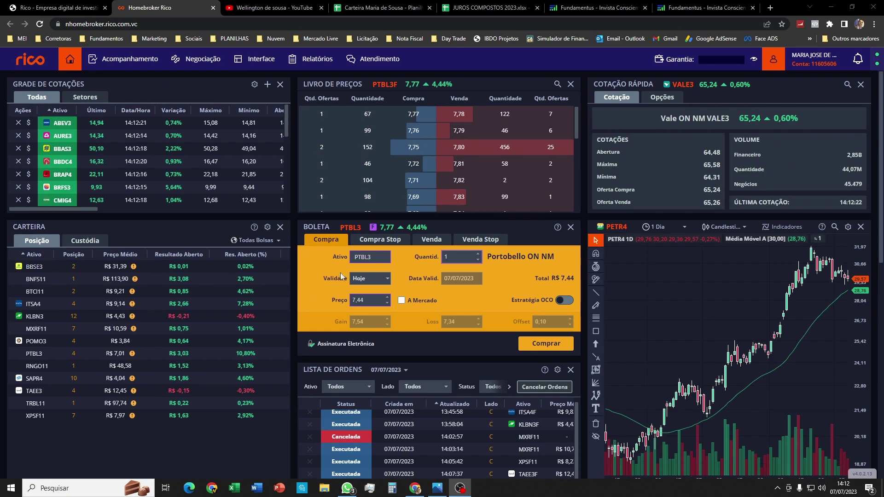
Recheck PTBL3's quantity in the spreadsheet's contribution calculator, then go back to the Home Broker.
left_click(381, 8)
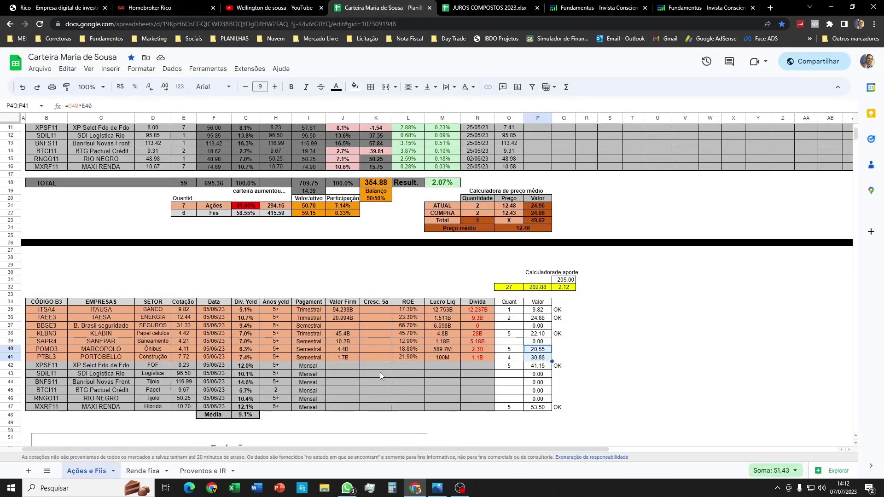
left_click(510, 359)
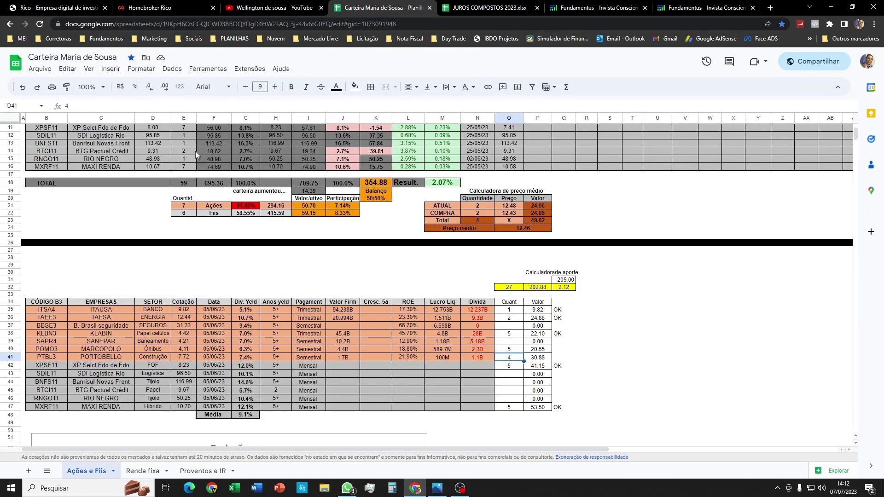
left_click(202, 8)
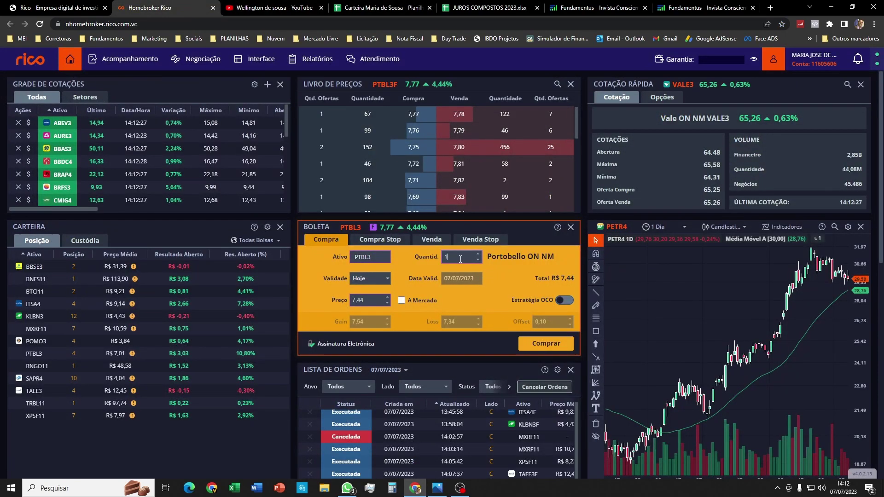
Retry the PTBL3 purchase with quantity 4 at market price, confirming the order and dismissing the resulting notices.
double_click(461, 259)
type("4")
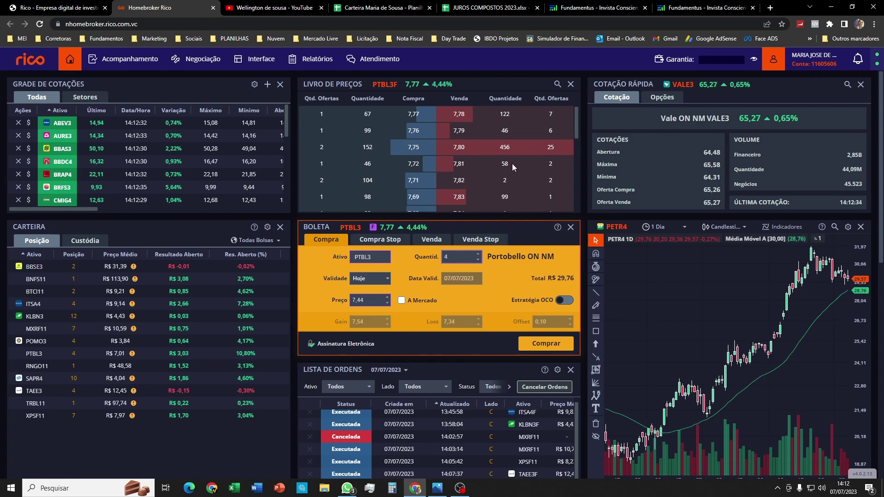
left_click(401, 300)
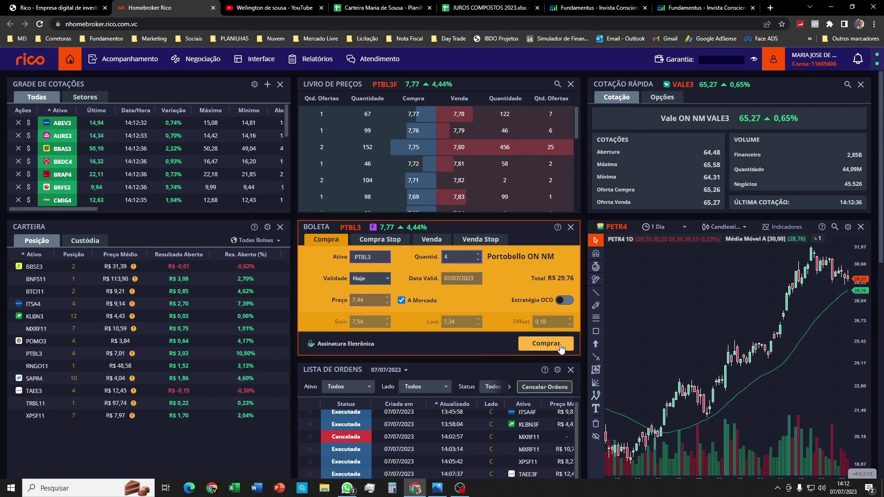
left_click(545, 345)
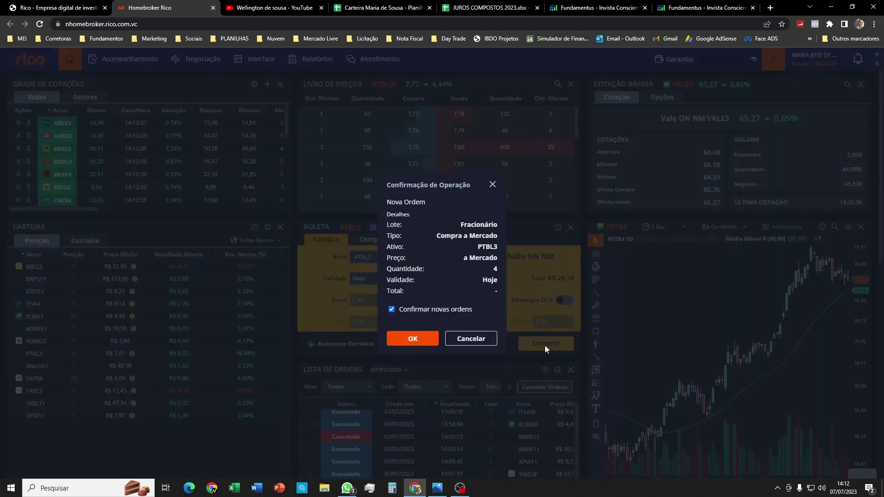
left_click(421, 339)
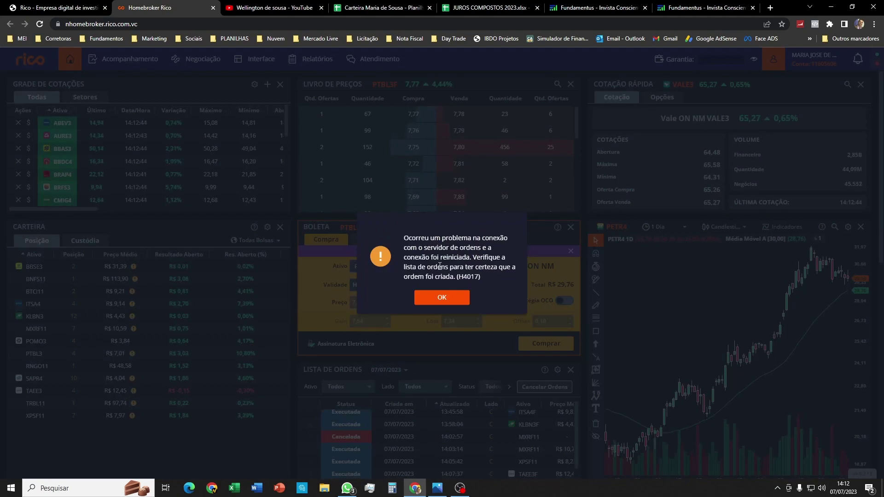
left_click(443, 298)
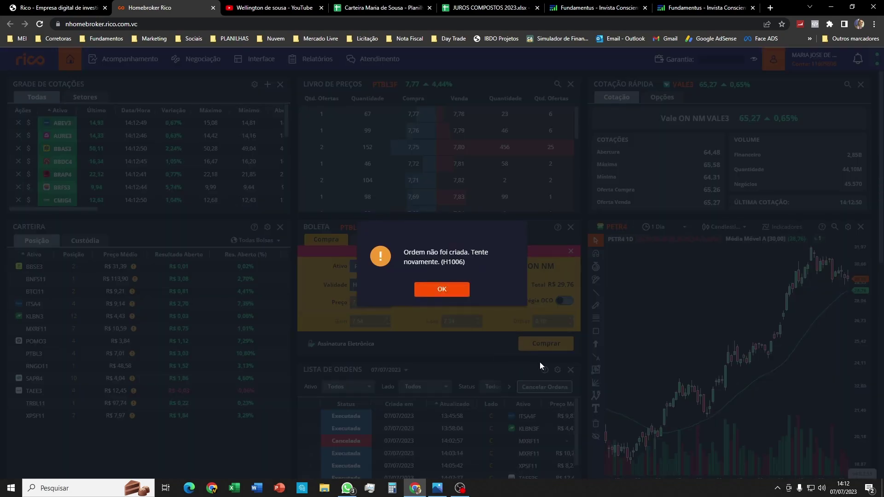
left_click(451, 291)
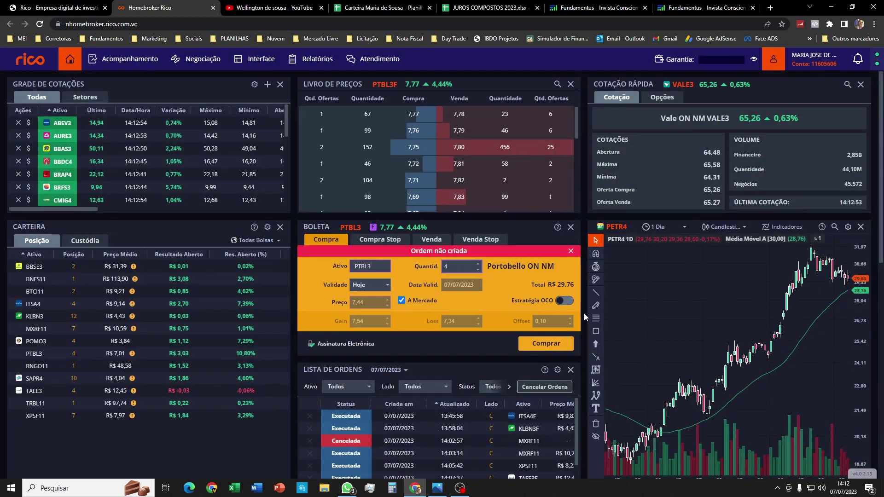
Inspect the status of the resubmitted PTBL3F order in the order list.
scroll(583, 312, "down", 4)
scroll(576, 281, "down", 1)
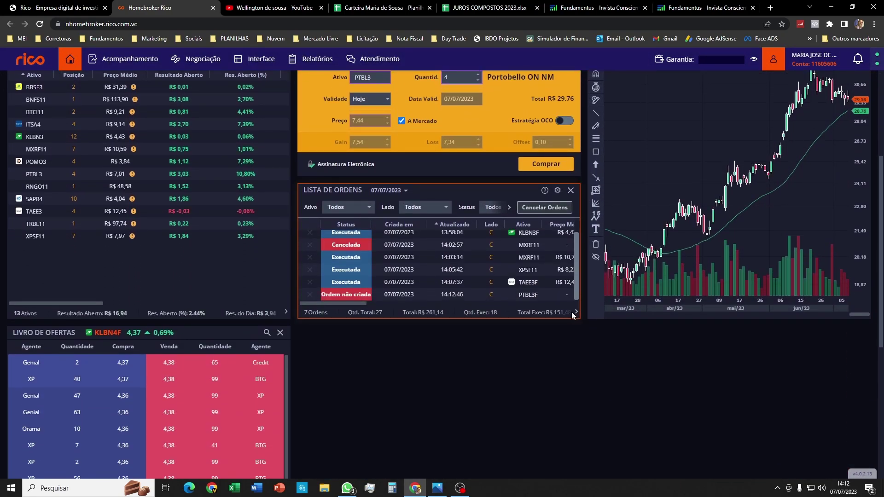
mouse_move(383, 297)
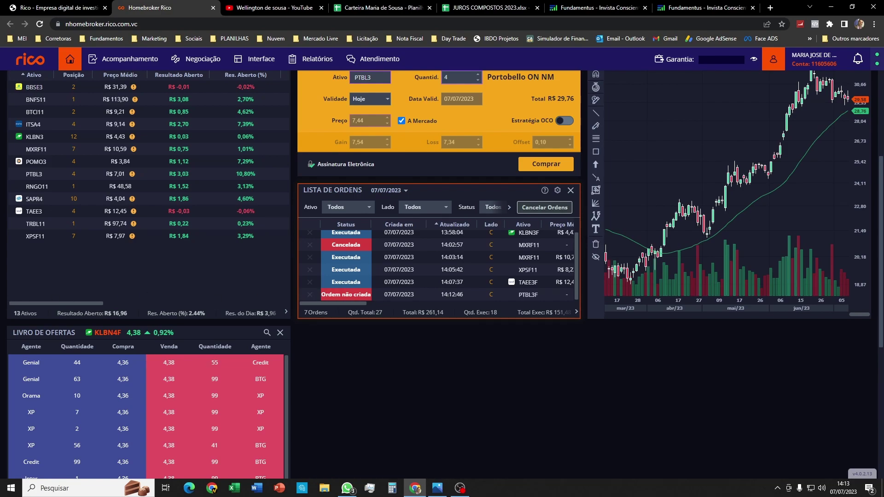
Close the Home Broker and reopen it from the Rico dashboard, logging out the other instance.
key("ctrl+w")
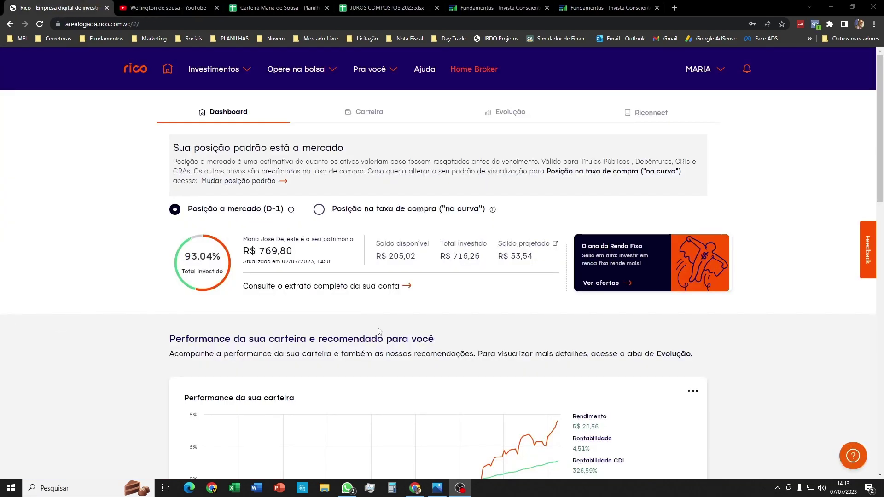
left_click(554, 248)
left_click(613, 394)
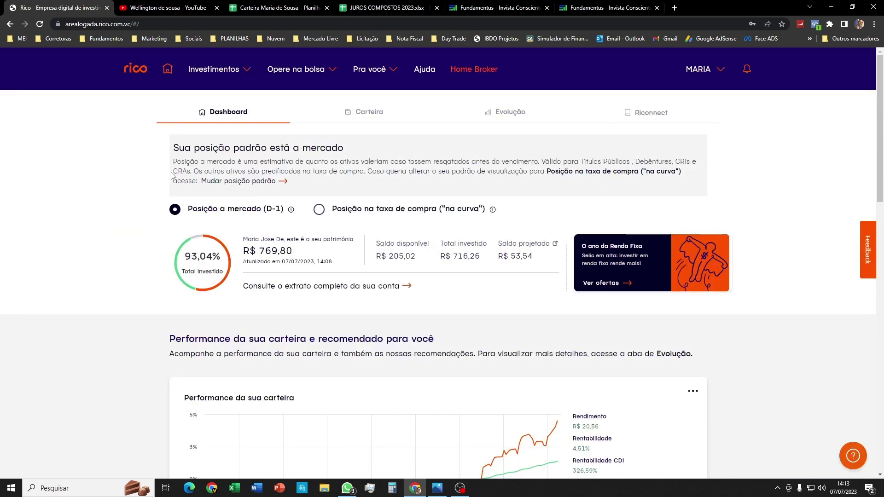
left_click(482, 73)
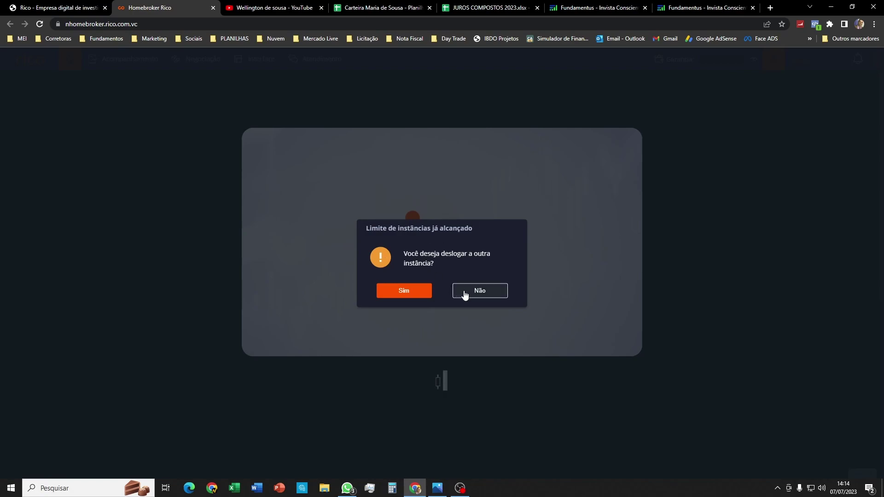
left_click(407, 296)
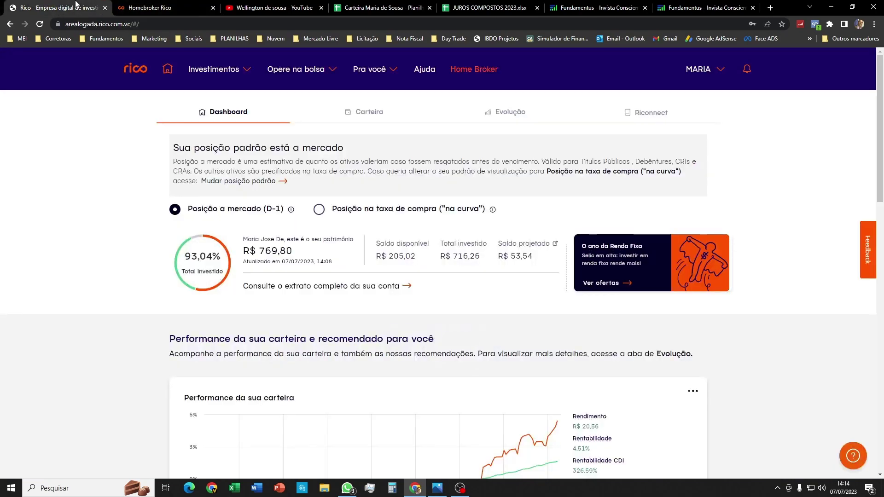
left_click(176, 6)
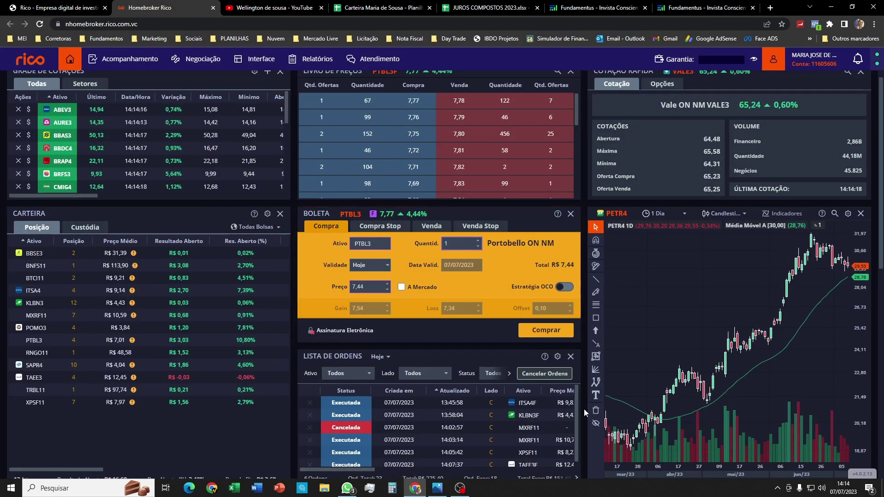
Check the reloaded order list for the PTBL3 order and its planned quantity in the spreadsheet, then return to the Home Broker.
scroll(582, 408, "down", 1)
scroll(581, 409, "down", 2)
scroll(570, 371, "down", 1)
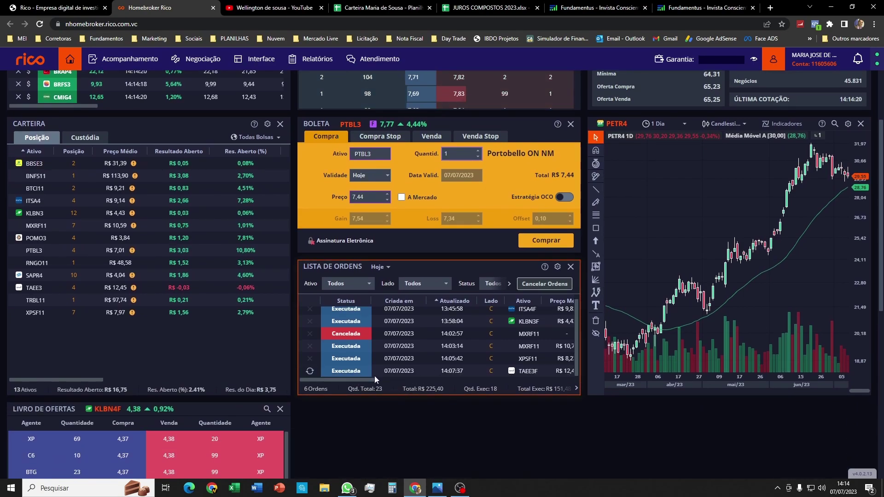
left_click(370, 8)
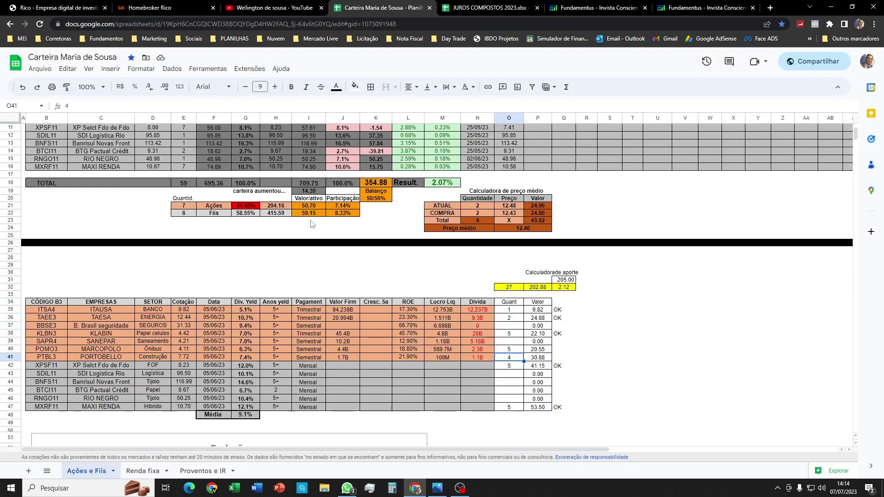
left_click(127, 8)
scroll(449, 248, "up", 3)
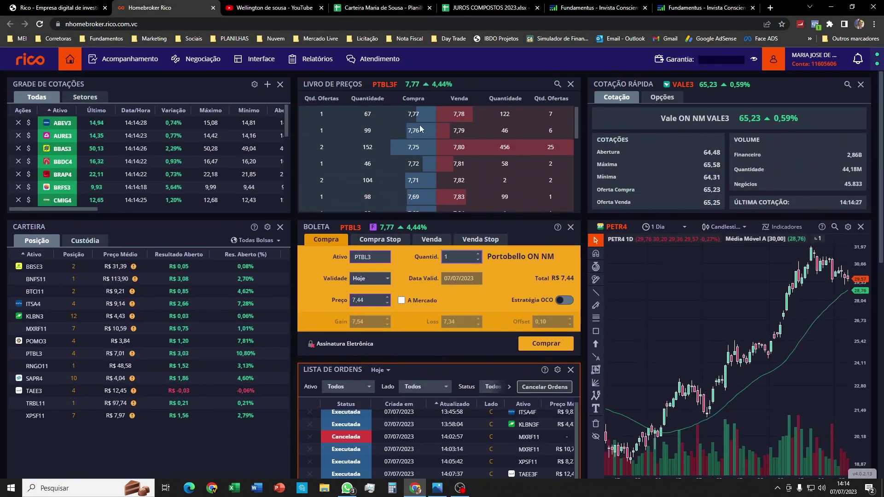
Resubmit the PTBL3 buy order with quantity 4 at market price, entering the electronic signature and confirming the operation.
left_click(378, 84)
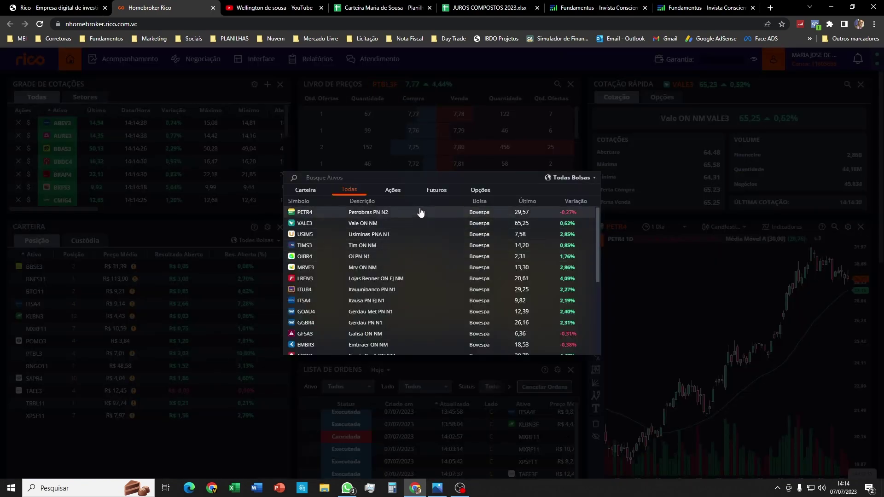
left_click(524, 154)
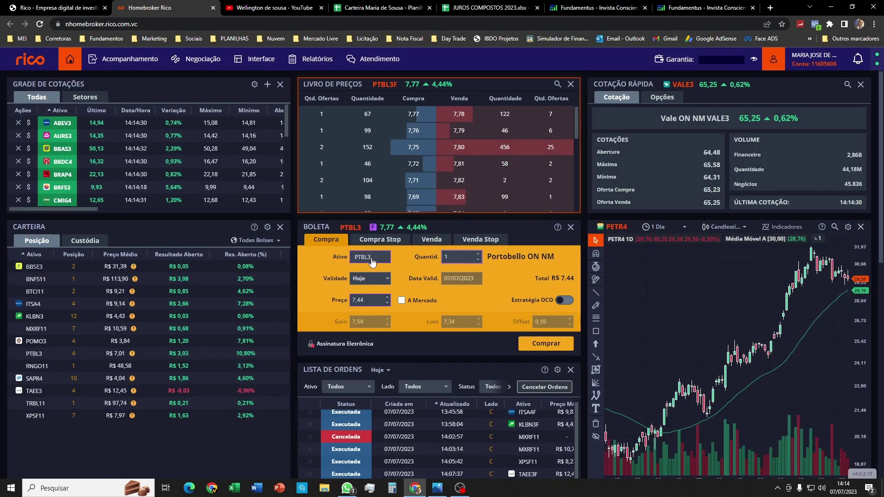
left_click(459, 253)
type("4")
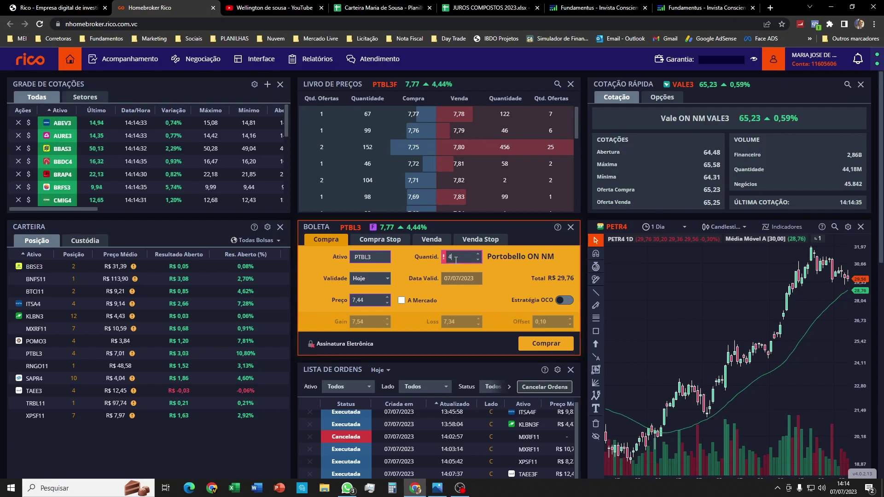
left_click(401, 301)
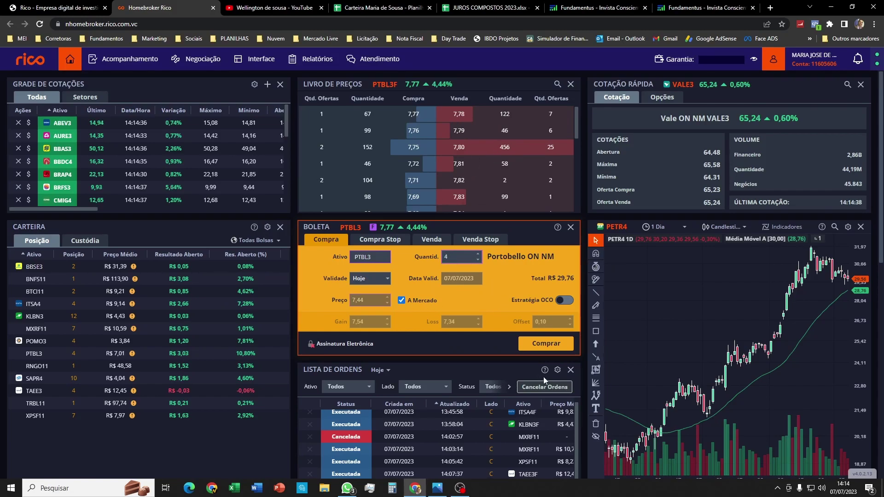
left_click(357, 348)
type("********")
left_click(414, 283)
left_click(545, 343)
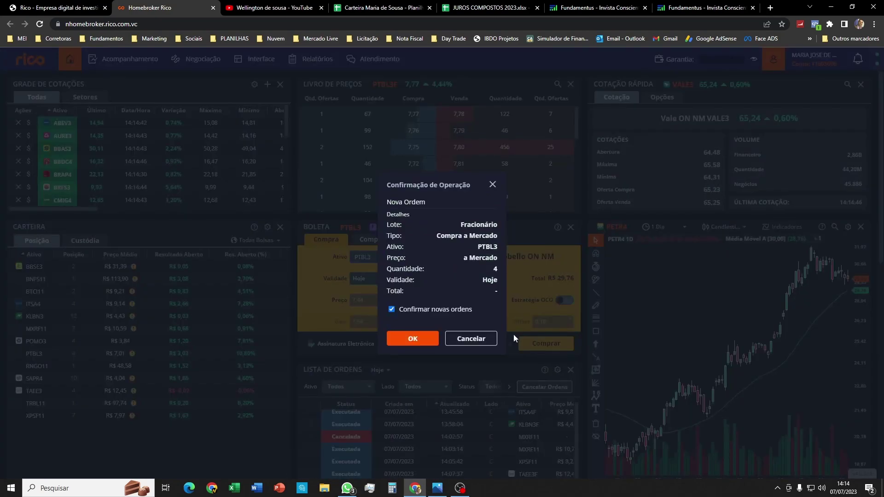
left_click(415, 342)
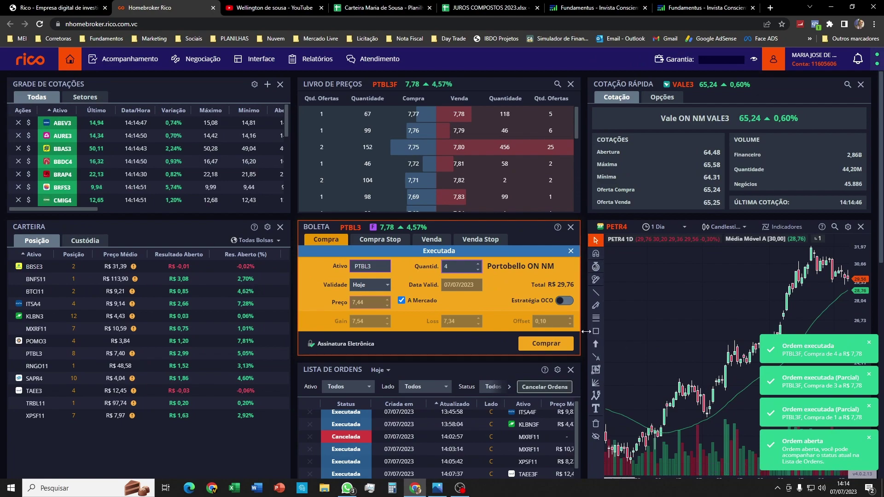
Check the status and average price of the new PTBL3F order in the order list.
scroll(584, 331, "down", 2)
left_click_drag(575, 347, 573, 382)
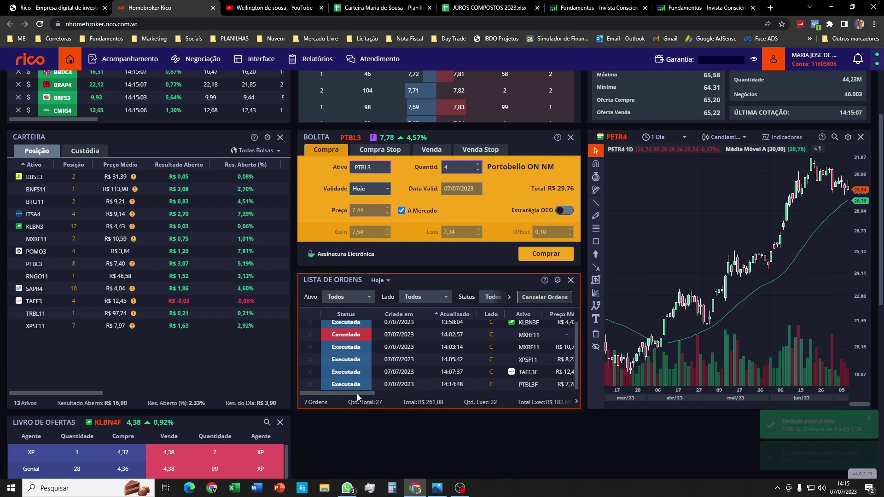
left_click_drag(357, 393, 395, 396)
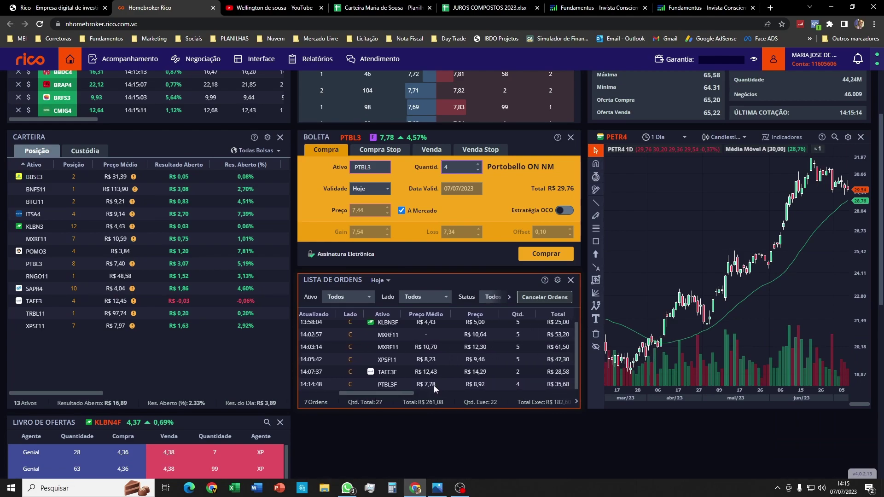
Switch to the portfolio spreadsheet and set the average-price calculator's purchase row to quantity 4 at price 7.78.
left_click(371, 7)
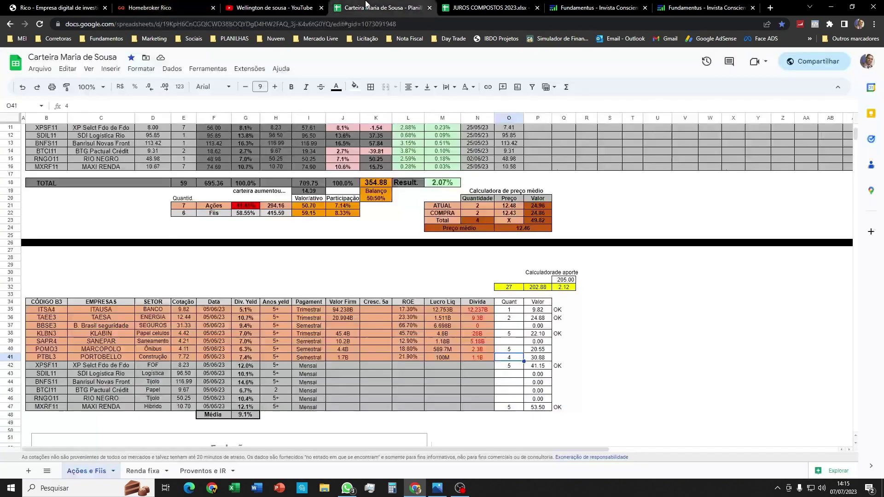
left_click(481, 215)
type("4")
key("Tab")
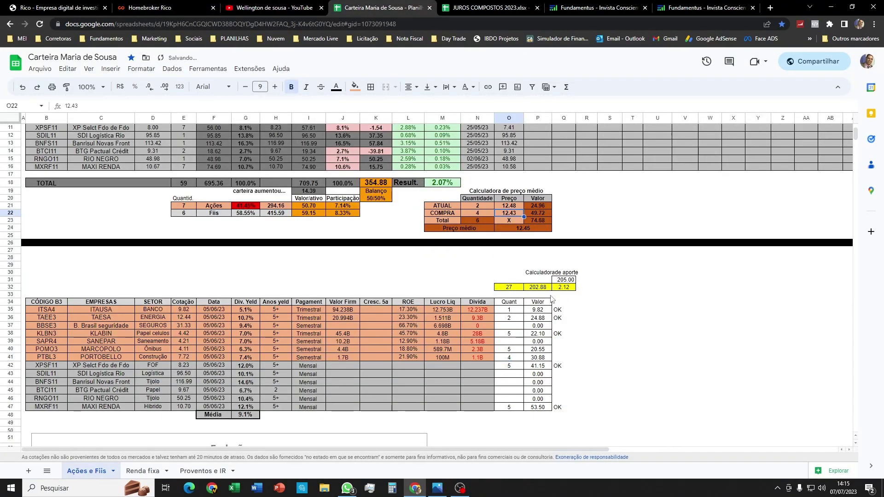
type("7.78")
key("Up")
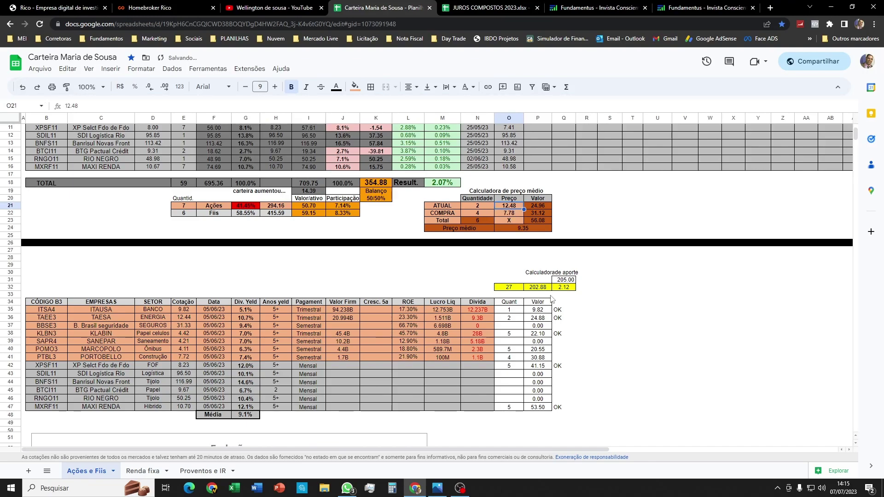
Set the current-holding row of the average-price calculator to quantity 4 at price 7.01.
key("Left")
scroll(115, 241, "up", 2)
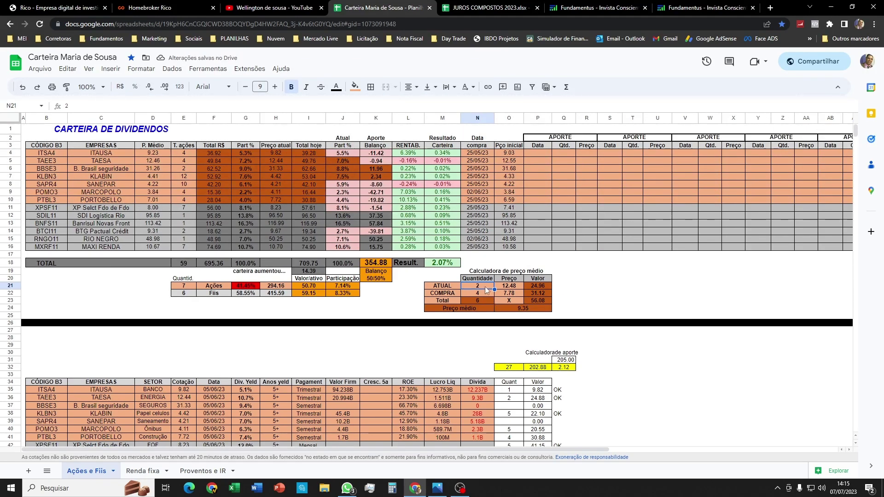
type("4")
key("Right")
type("7")
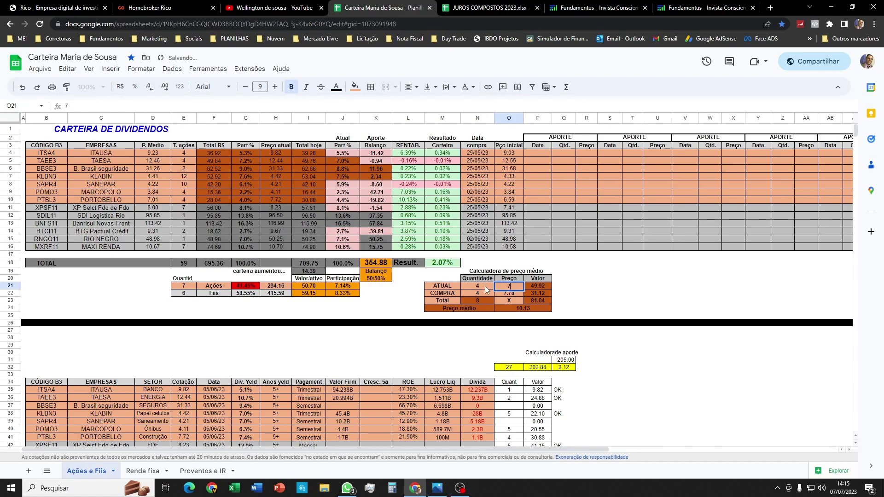
key("Return")
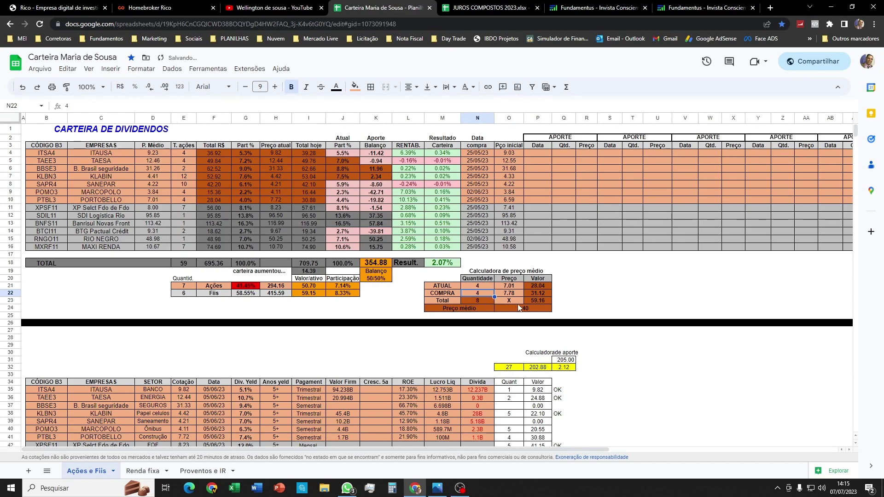
Update the PTBL3 row of the dividend portfolio to 8 shares with an average price of 7.4.
left_click(177, 199)
type("8")
key("Left")
type("7.4")
key("Return")
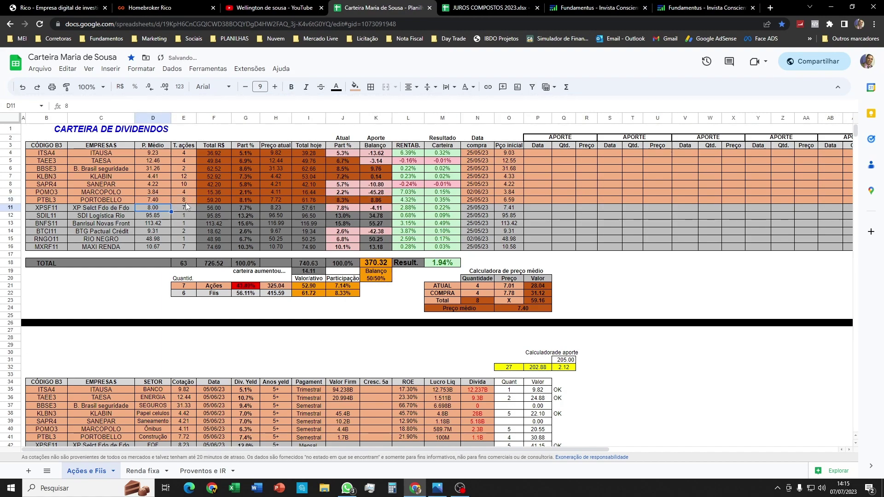
left_click(127, 295)
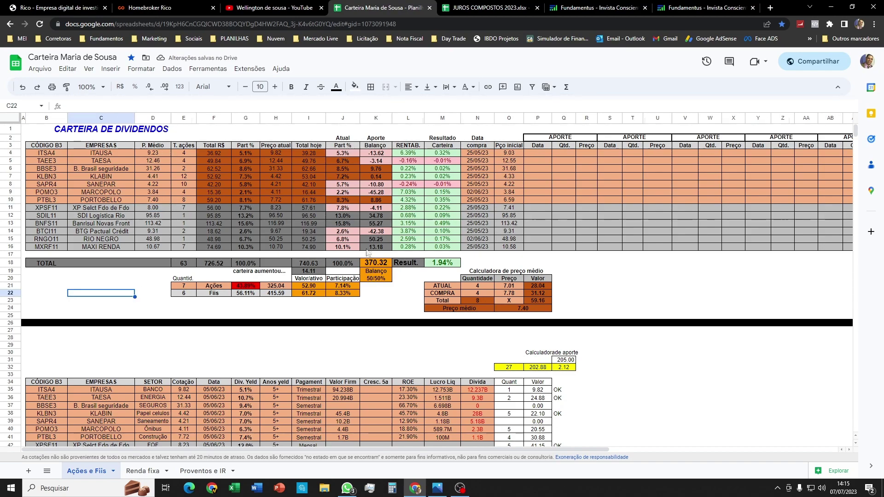
Open the projected balance details on the Rico dashboard, read the upcoming entries and close them.
left_click(63, 5)
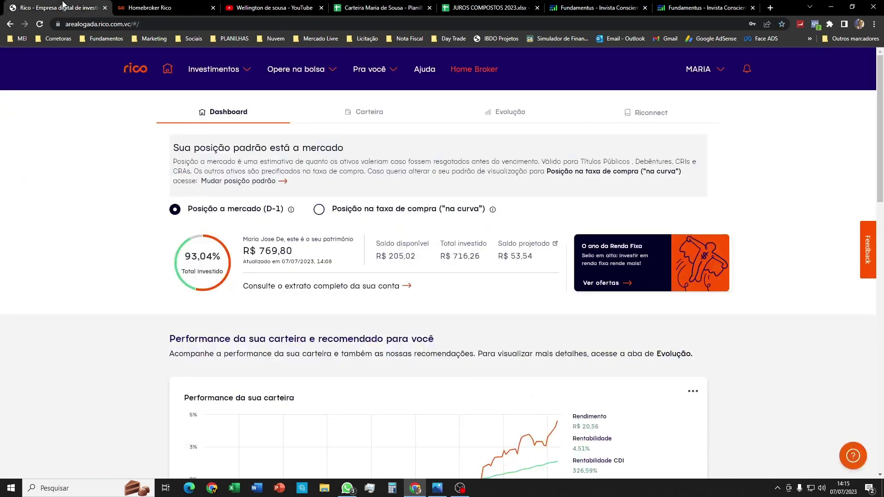
left_click(553, 249)
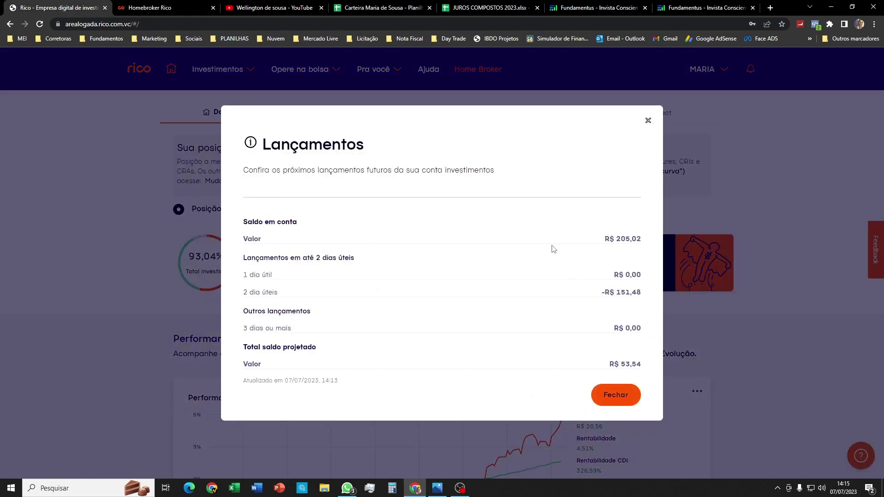
left_click(647, 121)
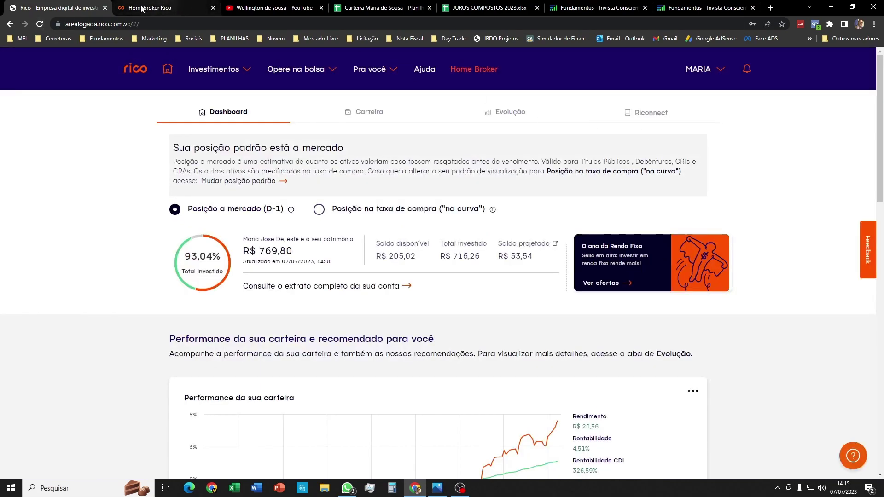
Restore the closed Rico dashboard, reload it and reopen the projected balance details.
left_click(105, 8)
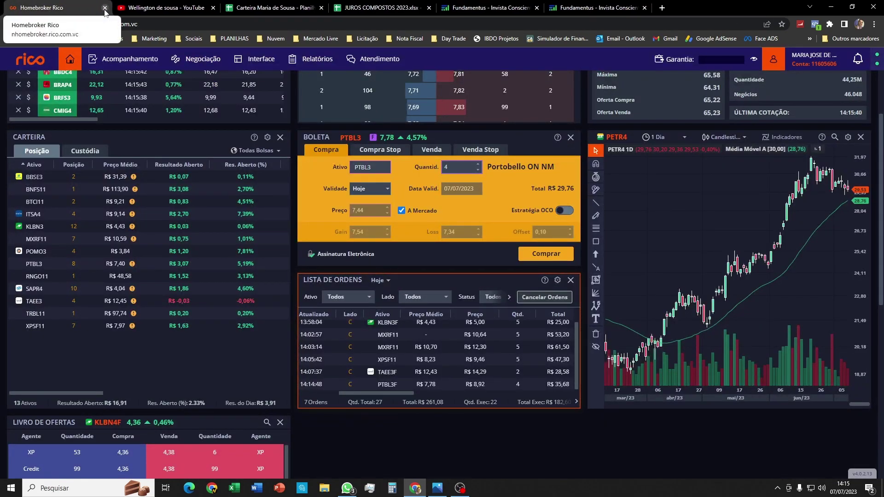
key("ctrl+shift+t")
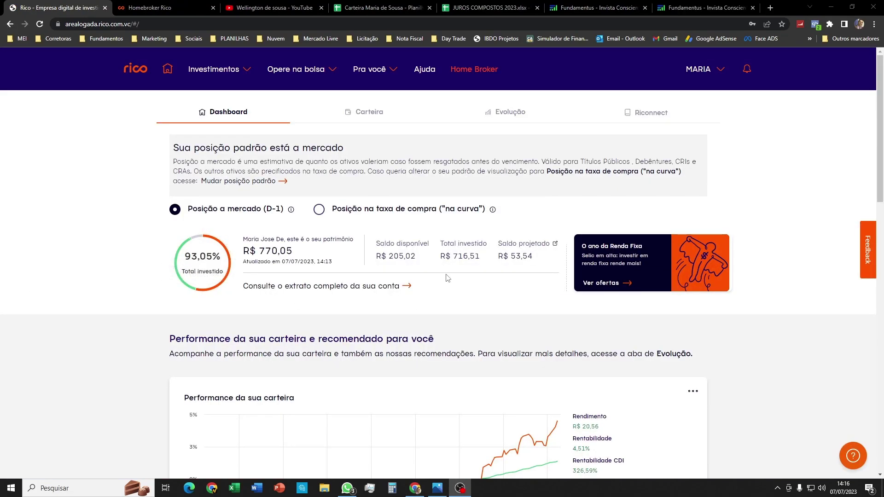
left_click(40, 25)
left_click(40, 26)
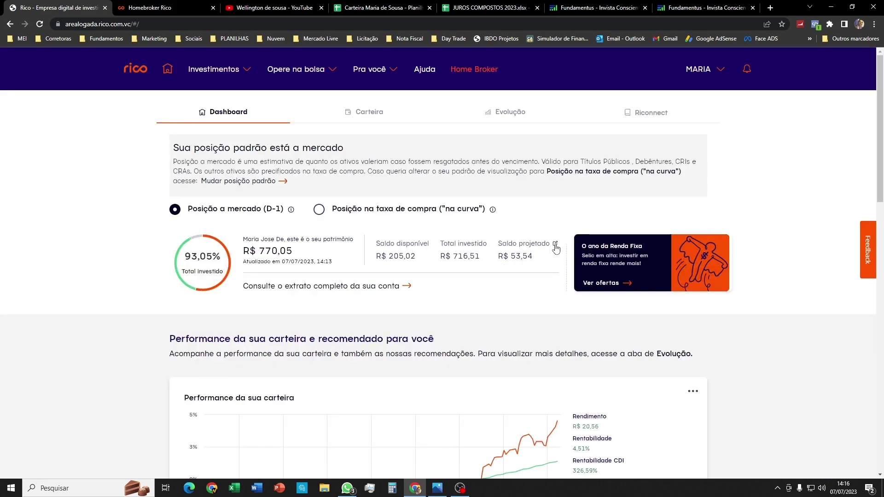
left_click(554, 246)
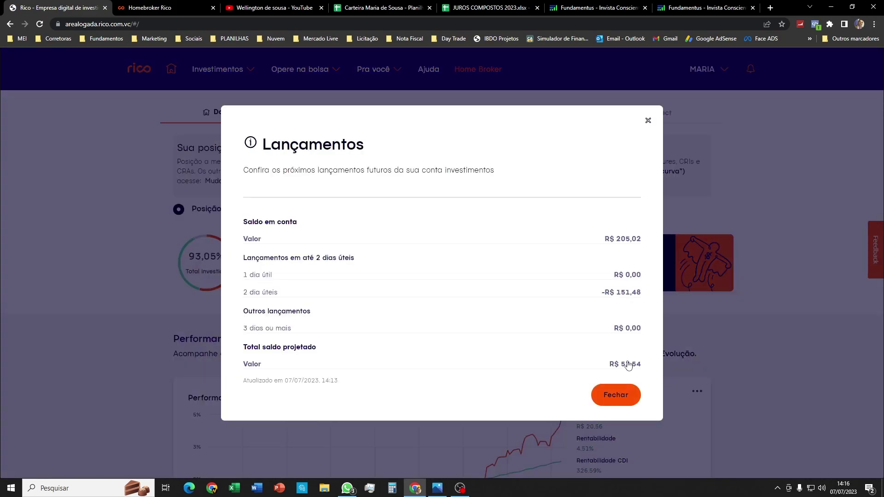
Open Calculator beside the dashboard's projected balance details and enter the projected balance of 53,54.
left_click(185, 6)
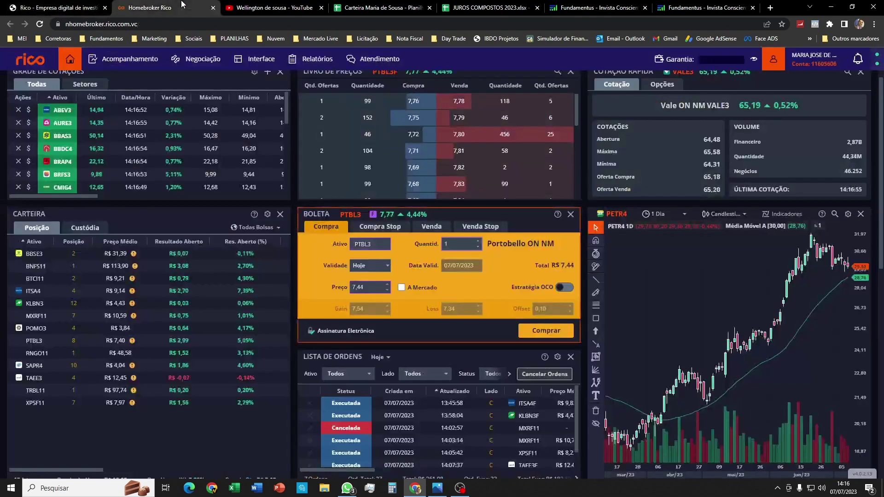
left_click(391, 488)
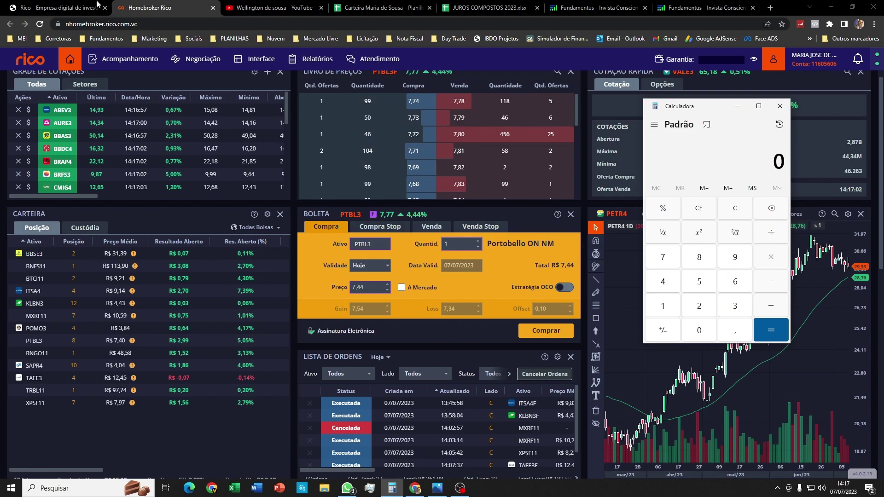
left_click(60, 7)
left_click(392, 487)
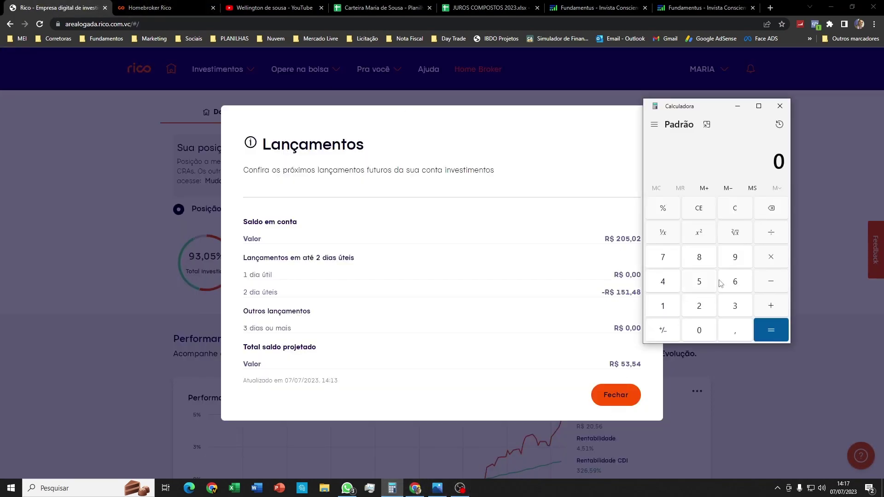
left_click_drag(718, 115, 778, 112)
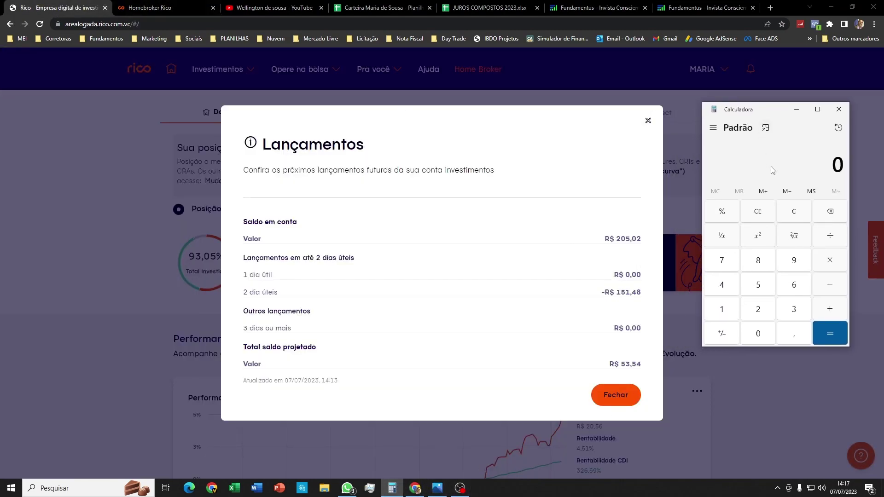
type("53,54")
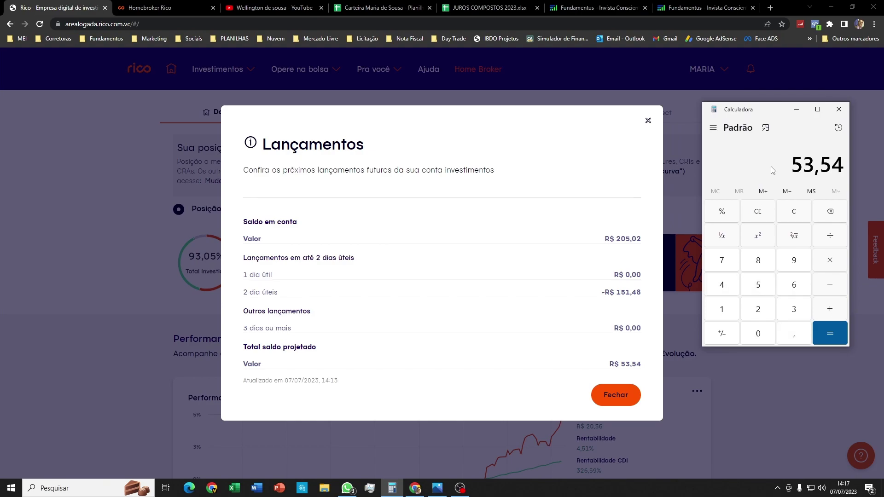
Find the PTBL3F order's executed total in the Home Broker order list and subtract 31,12 from the projected balance in Calculator.
left_click(152, 8)
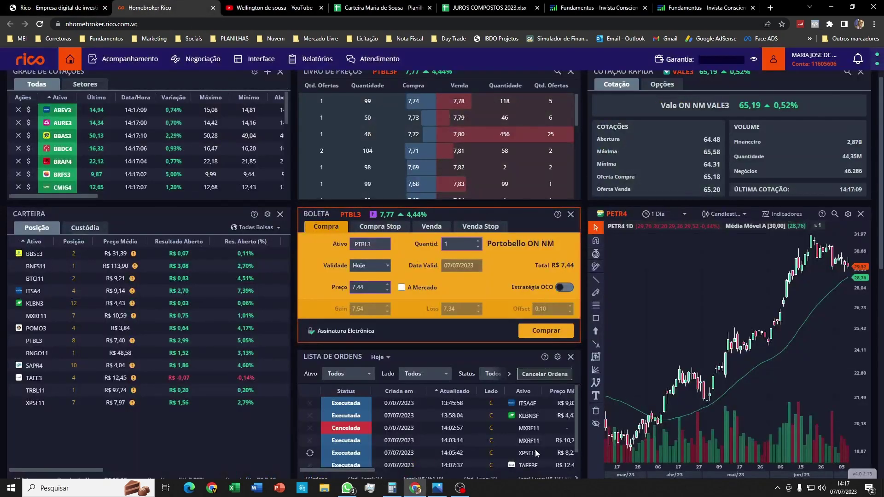
scroll(575, 421, "down", 2)
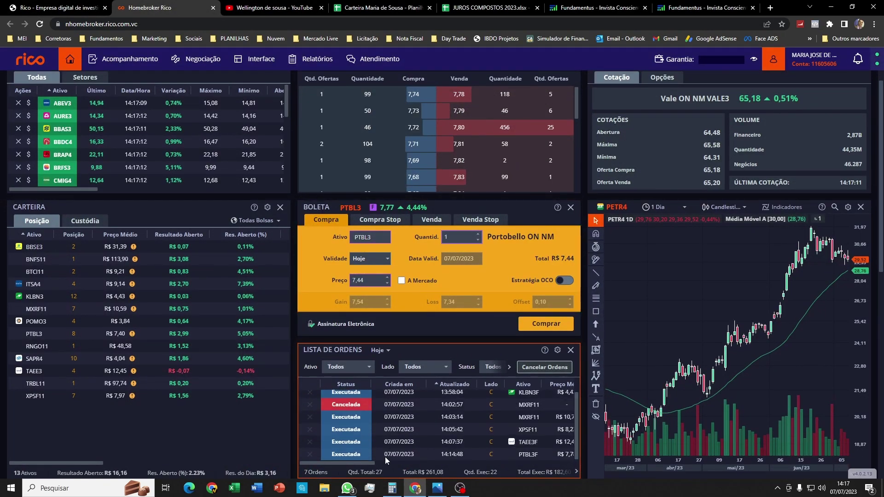
left_click_drag(358, 462, 486, 463)
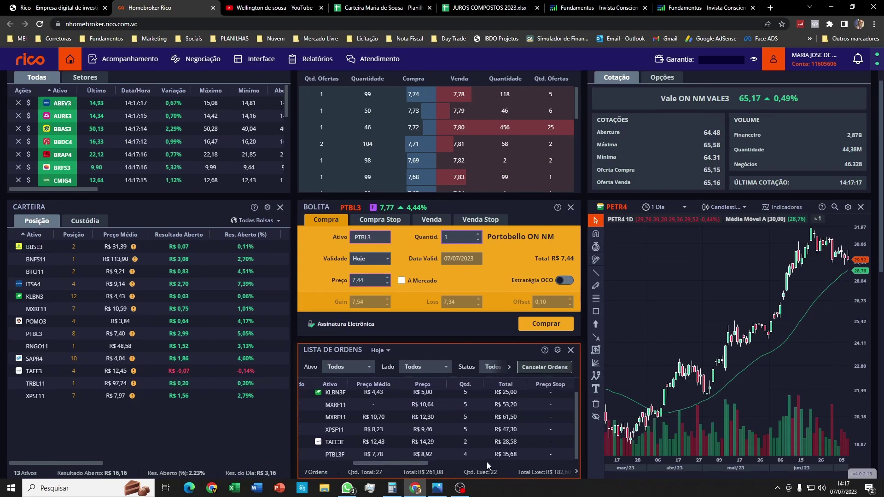
left_click_drag(423, 463, 466, 469)
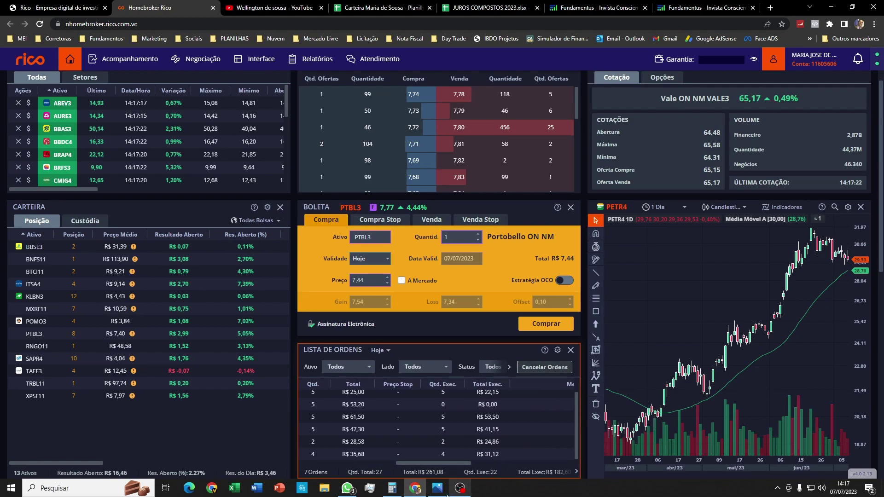
left_click(391, 488)
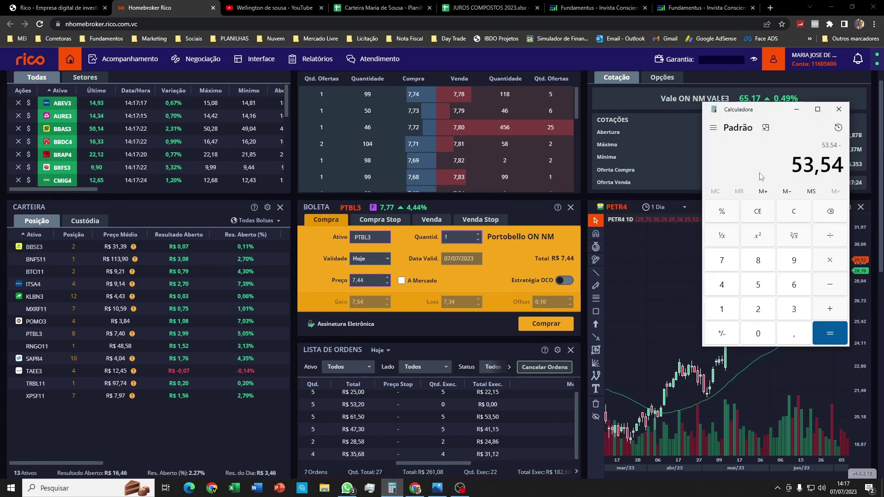
type("31,12")
key("Return")
Mark the PTBL3 Portobello row of the spreadsheet's contribution table as OK.
left_click(382, 8)
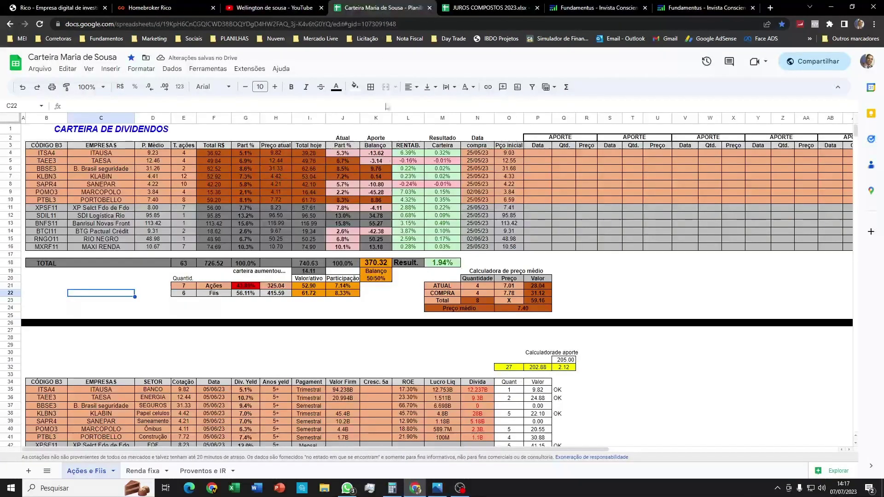
scroll(557, 414, "down", 2)
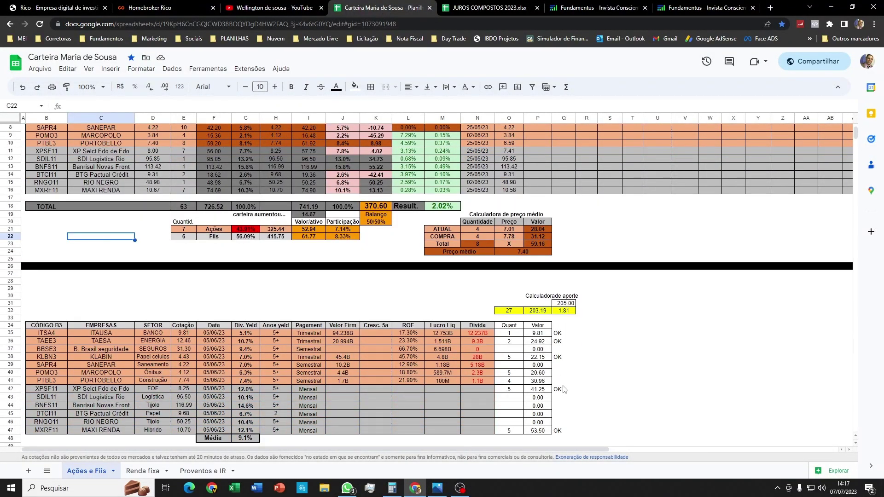
left_click(563, 380)
type("OK")
key("Return")
key("Up")
key("Up")
key("Down")
key("Up")
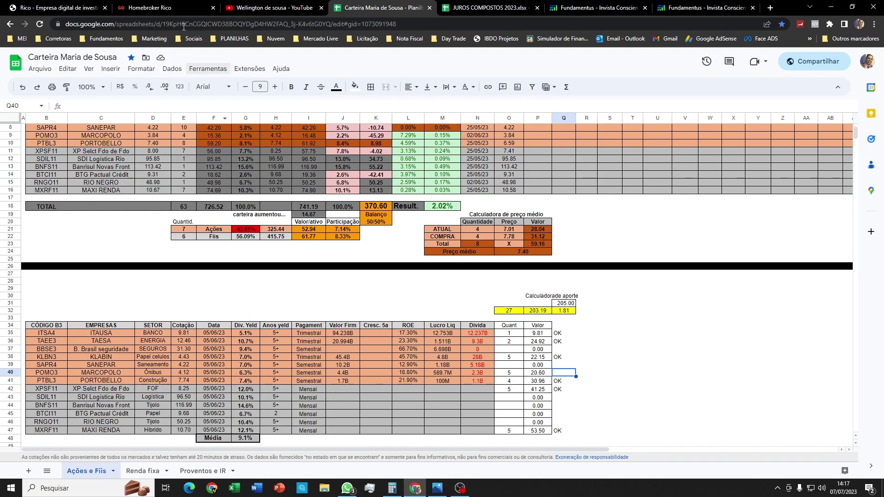
Review the remaining balance in Calculator, the projected balance on the Rico dashboard and the portfolio table in the spreadsheet.
left_click(152, 8)
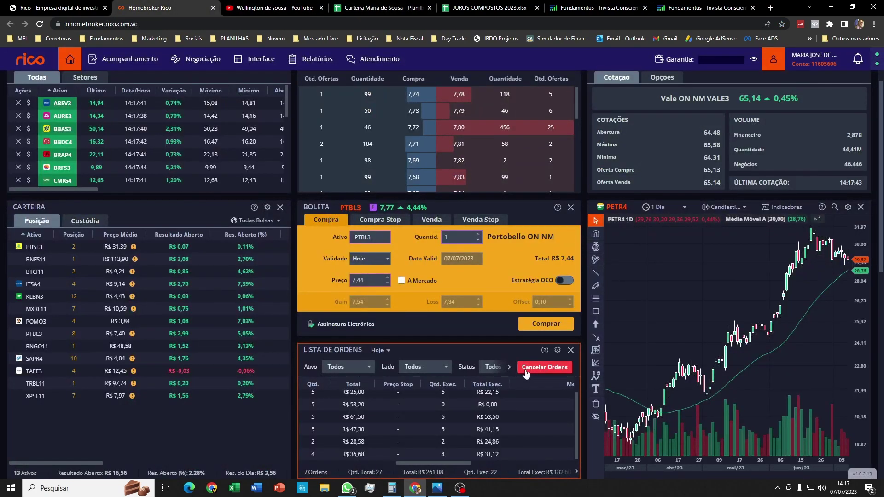
left_click(391, 488)
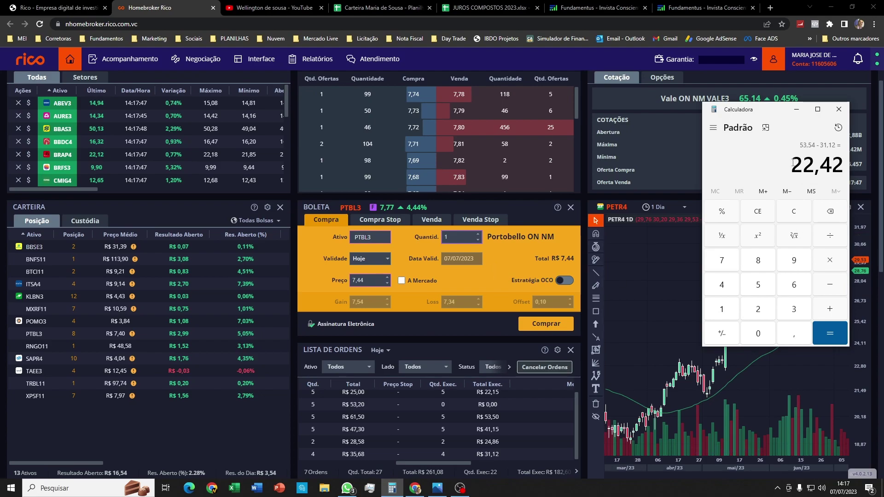
scroll(427, 181, "up", 1)
left_click(55, 8)
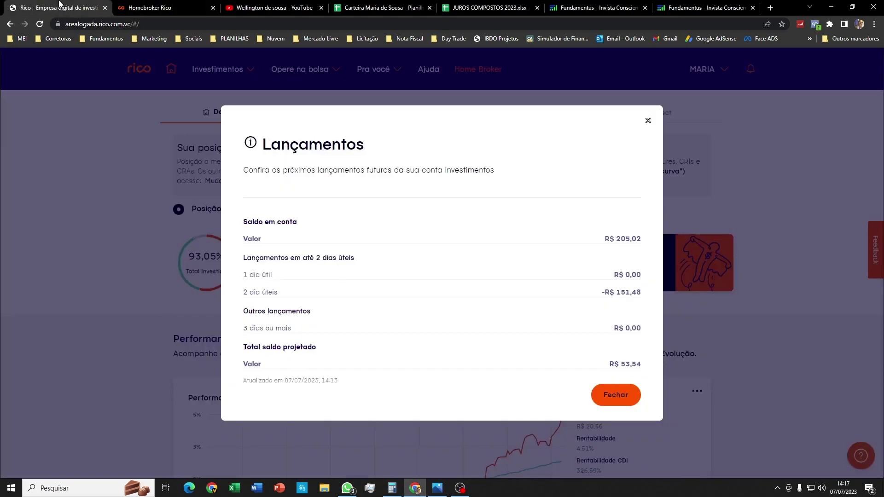
left_click(382, 8)
scroll(230, 313, "up", 3)
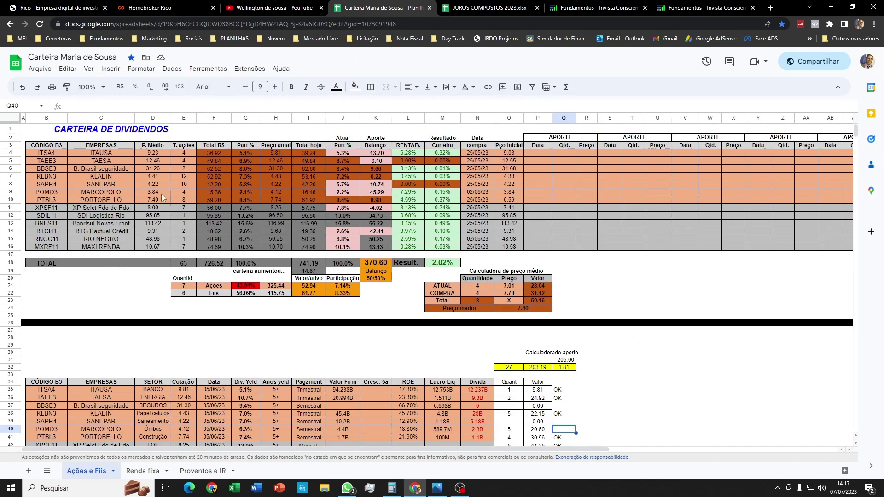
Load POMO3F into both the price book and the buy ticket in the Home Broker.
left_click(204, 8)
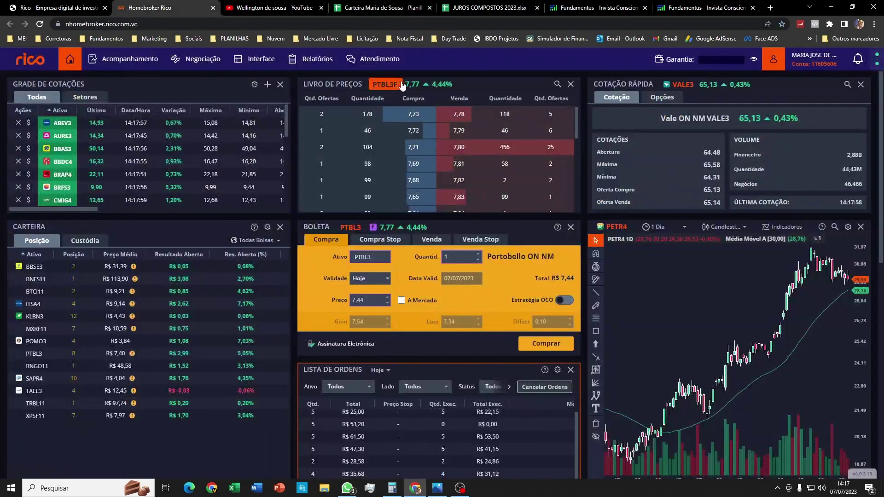
left_click(395, 88)
type("POMO3F")
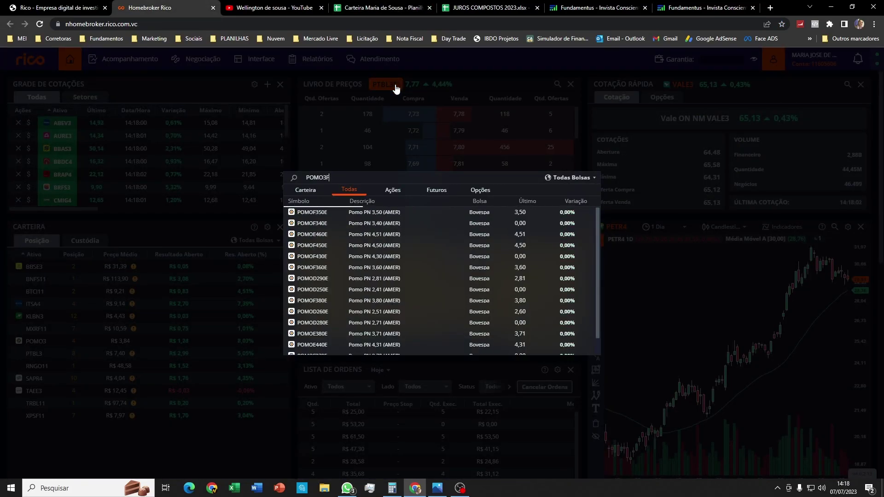
key("Return")
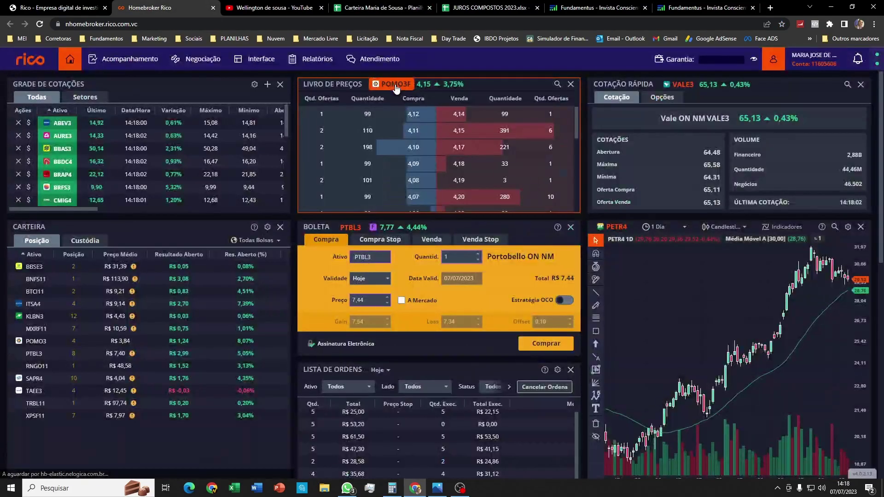
left_click(375, 259)
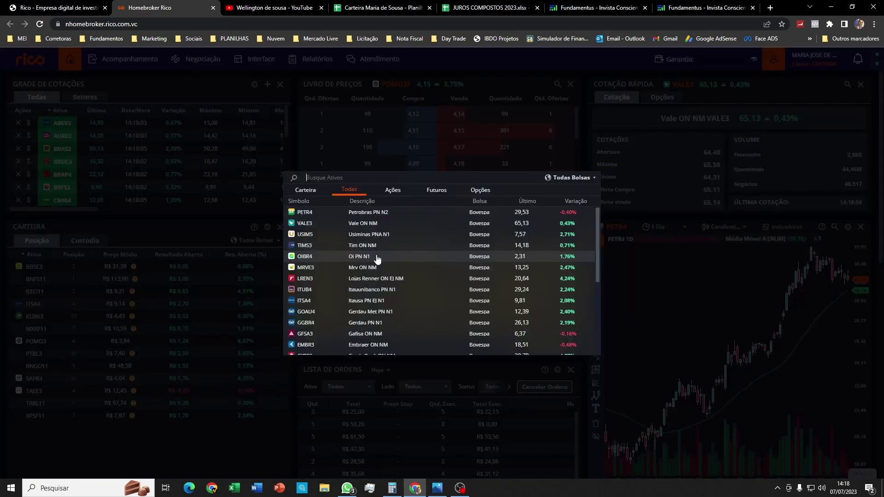
type("POMO3F")
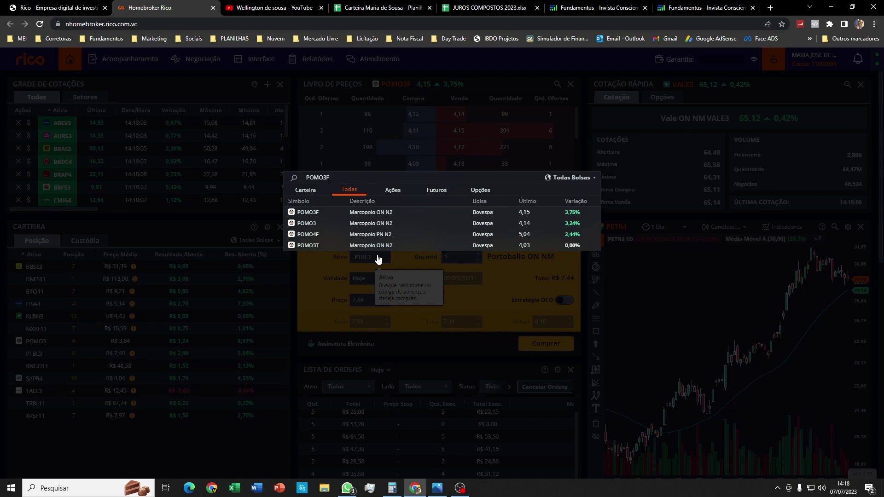
left_click(312, 212)
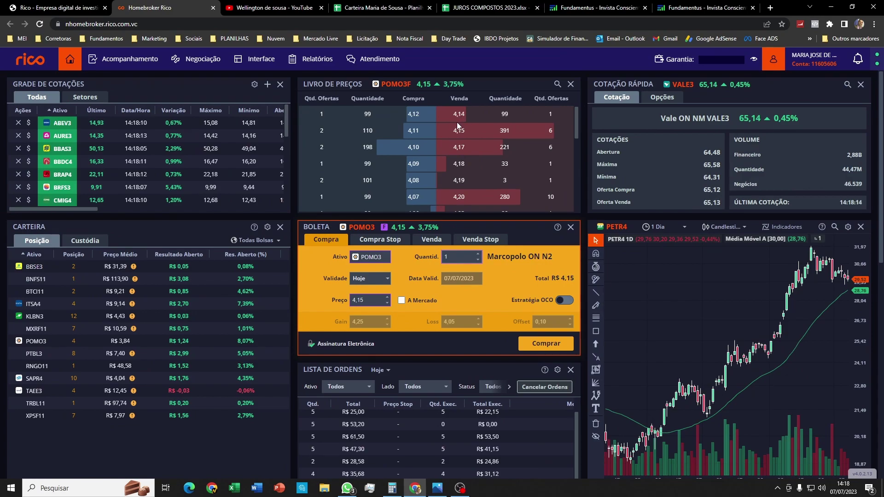
Check the planned POMO3 quantity in the spreadsheet and divide the remaining balance by 5 in Calculator.
left_click(378, 8)
scroll(119, 420, "down", 3)
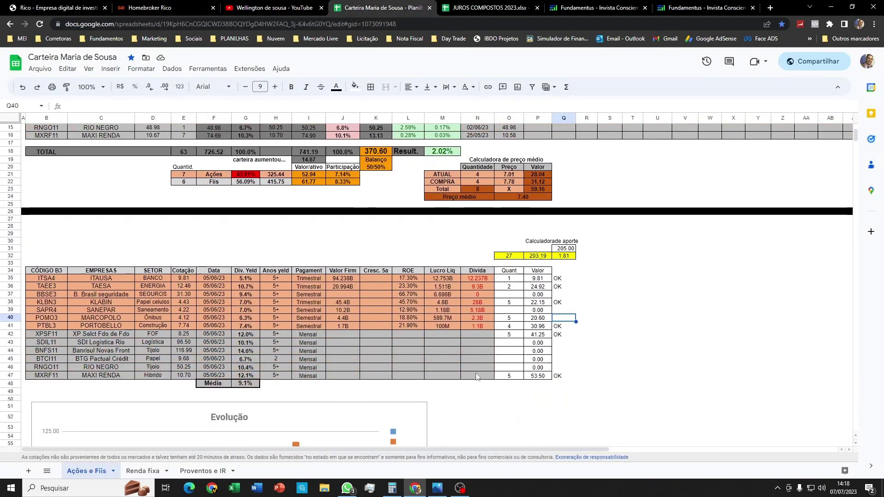
left_click(510, 318)
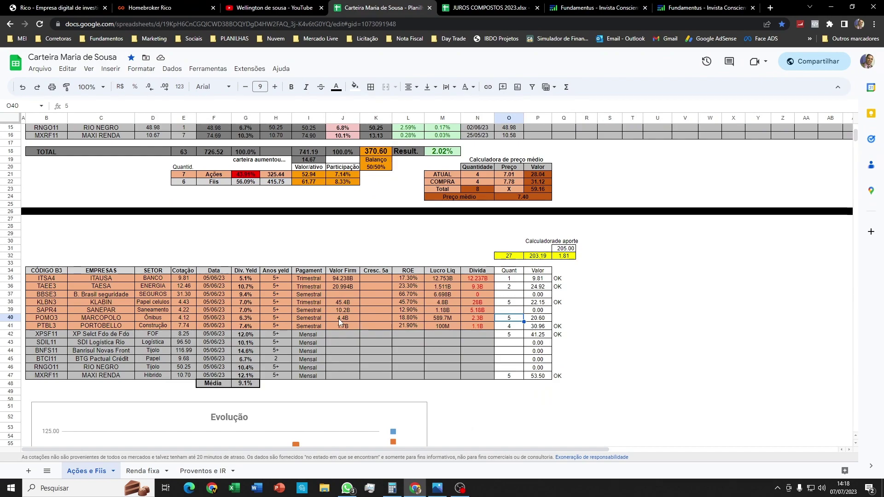
left_click(392, 488)
key("slash")
key("5")
key("Return")
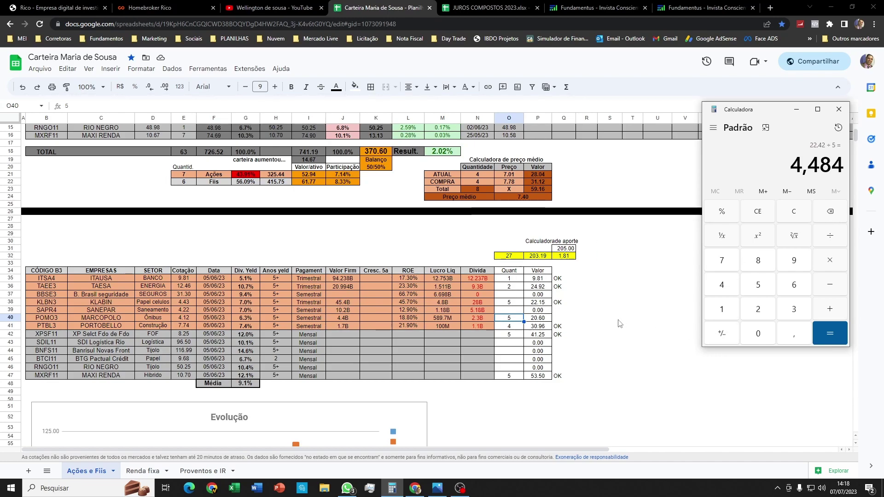
left_click(795, 109)
Place and confirm a limit buy order for 5 POMO3 fractional shares at 4,14 in the Home Broker.
left_click(160, 6)
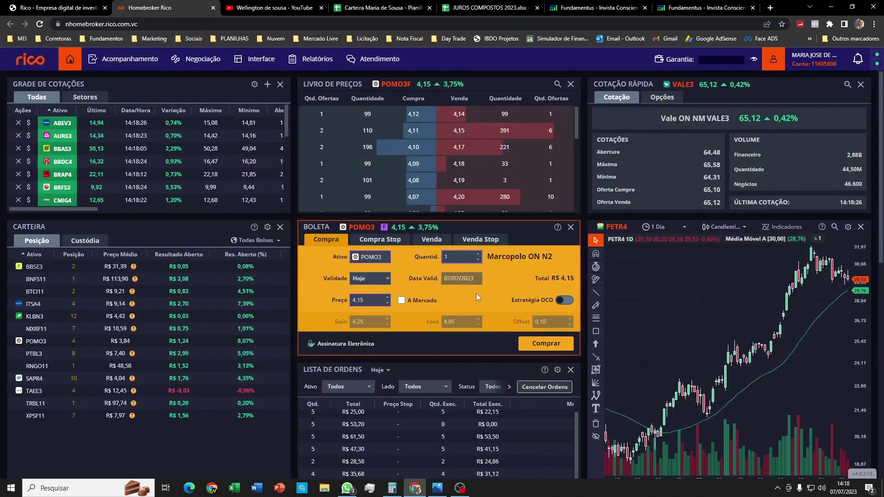
double_click(445, 257)
type("5")
left_click(533, 342)
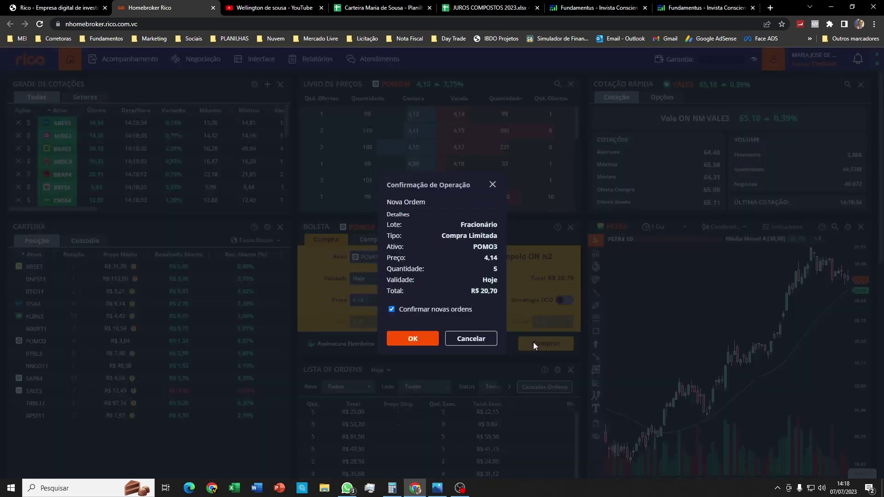
left_click(423, 339)
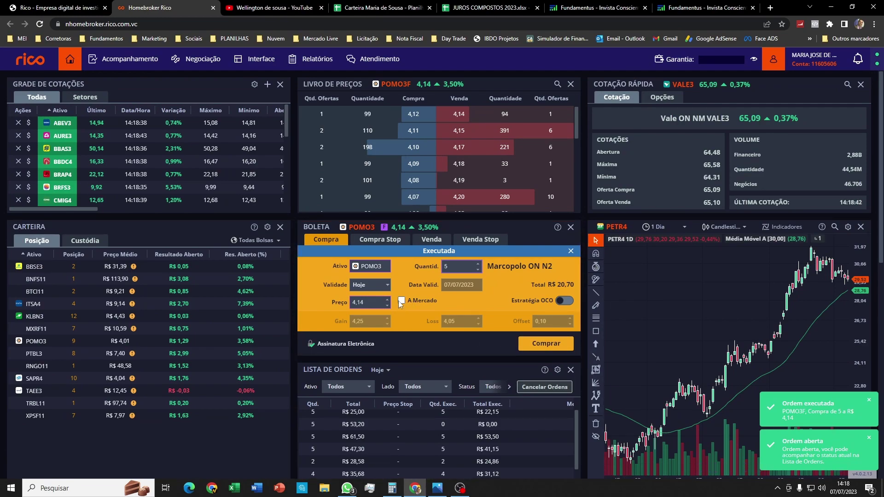
Find the POMO3F order in the Home Broker order list and check its average price, quantity and total.
double_click(354, 303)
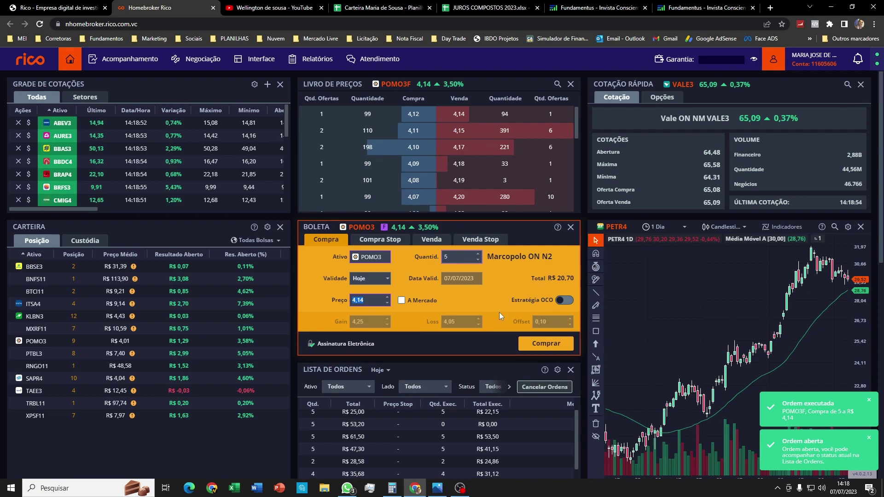
left_click(584, 282)
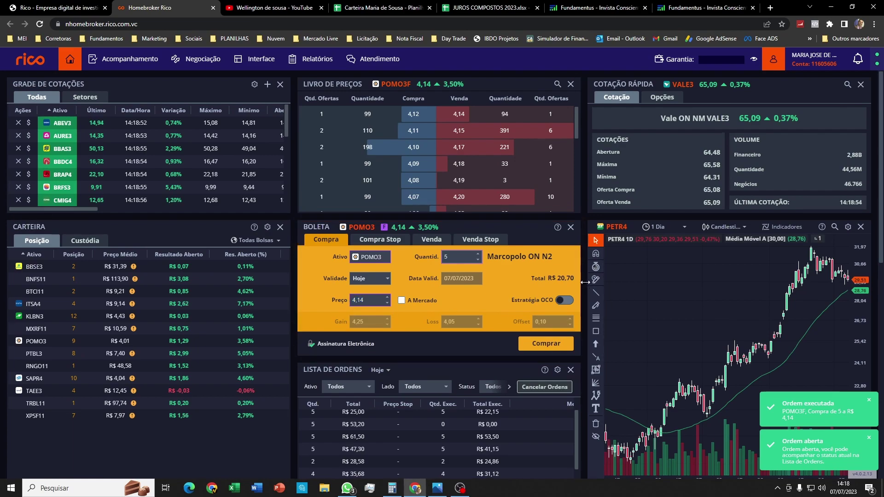
scroll(585, 283, "down", 3)
left_click_drag(431, 333, 355, 341)
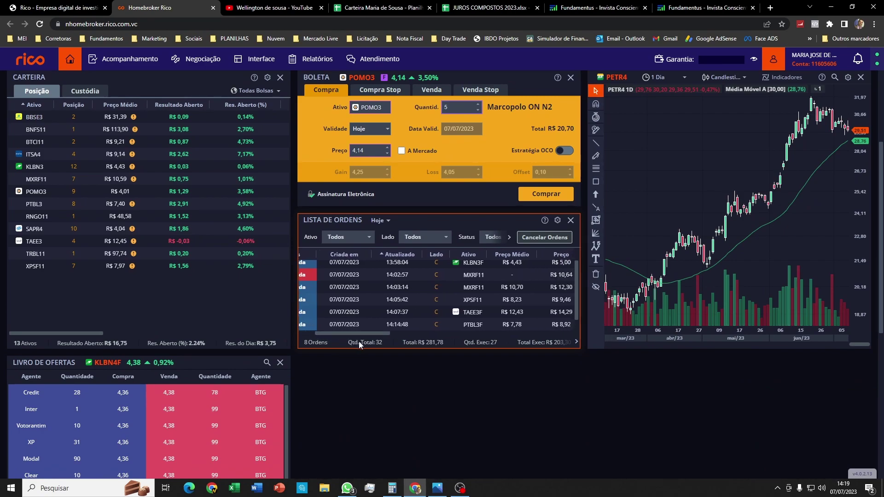
scroll(576, 306, "down", 1)
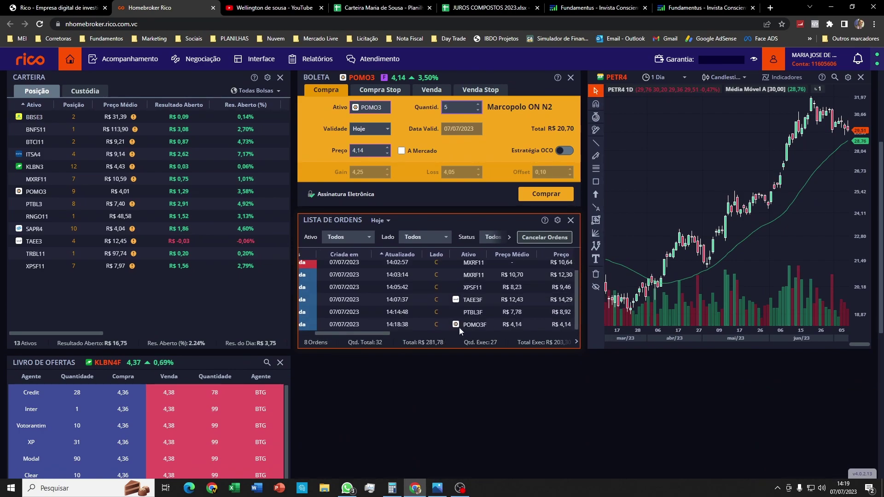
left_click_drag(376, 332, 405, 335)
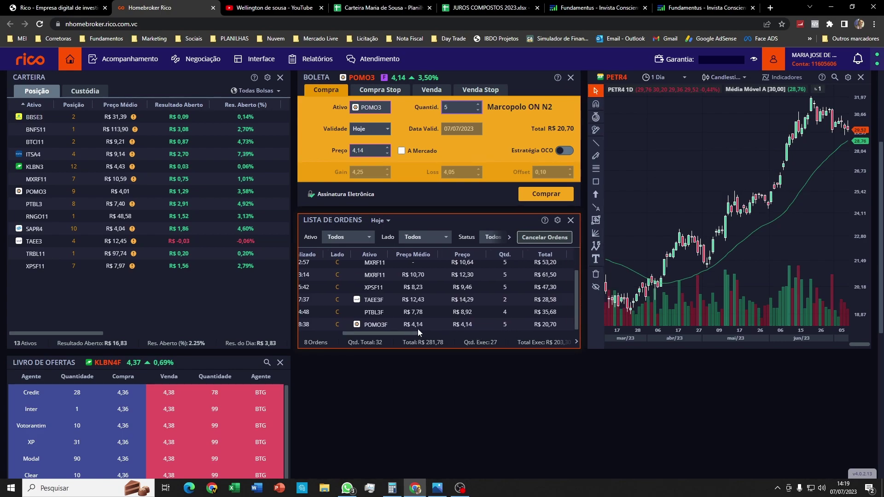
Enter the purchase of 5 shares at 4.14 in the spreadsheet's average price calculator.
left_click(378, 7)
scroll(457, 311, "up", 5)
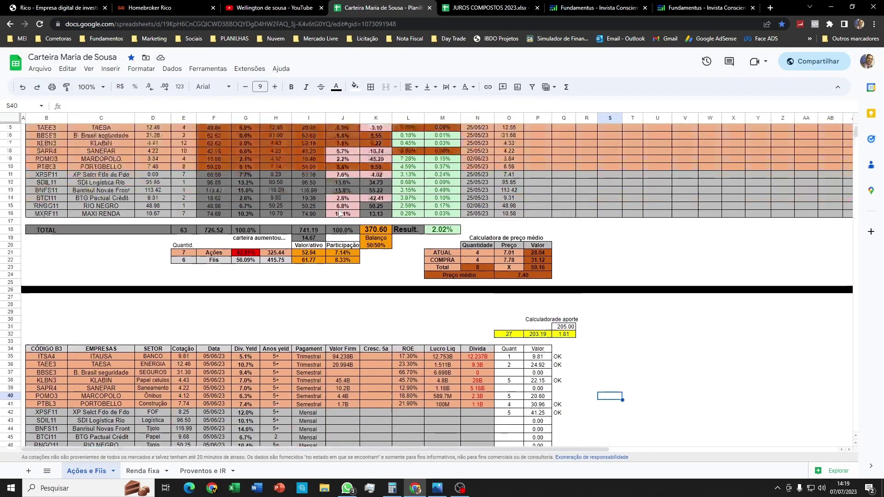
left_click(484, 294)
type("5")
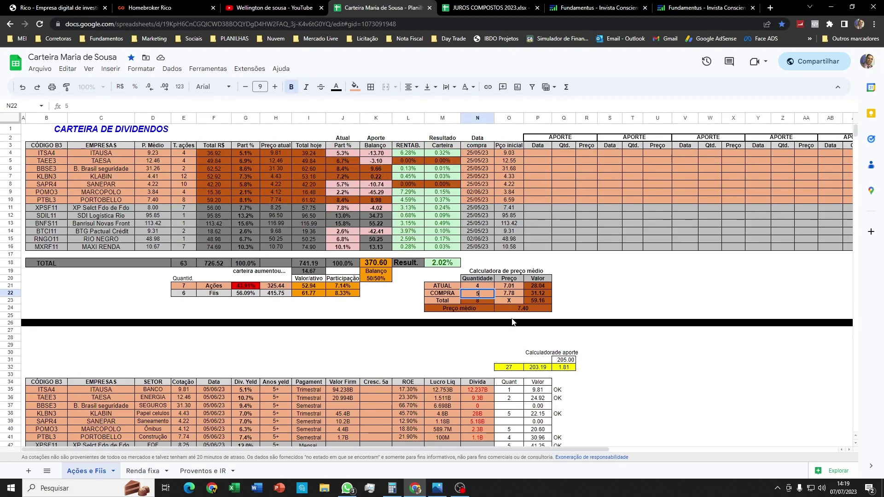
key("Tab")
type("4.4")
type("14")
Check the current POMO3 holding and set the current price in the average price calculator to 3.84.
left_click(477, 285)
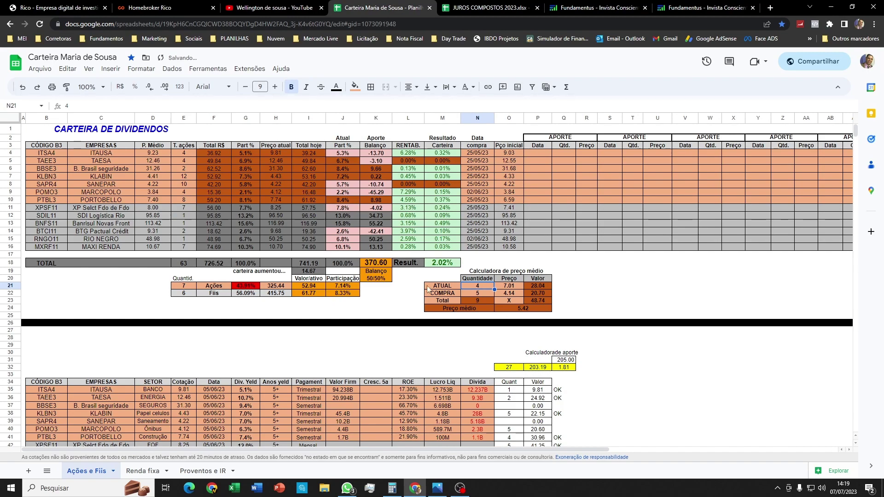
left_click(184, 194)
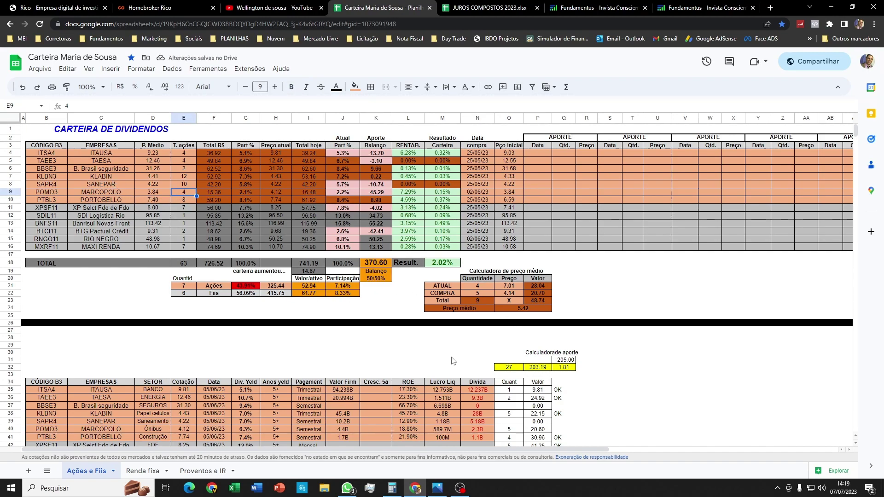
left_click(492, 285)
left_click(506, 286)
type("3.84")
key("Return")
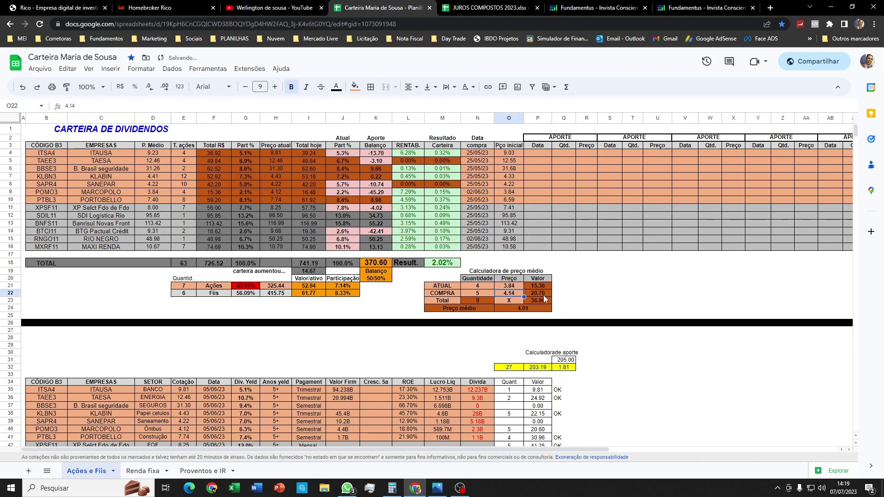
Update the POMO3 Marcopolo row of the portfolio to 9 shares with an average price of 4.01.
left_click(191, 193)
type("9")
key("Left")
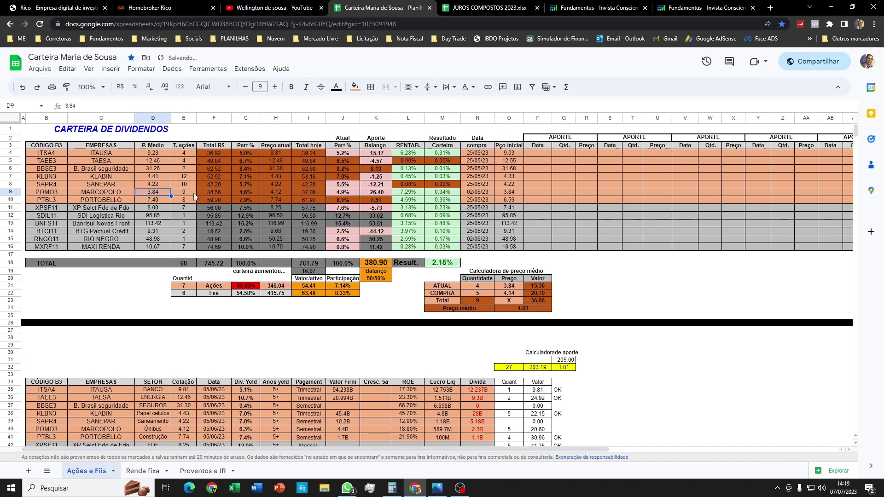
type("4.")
key("Return")
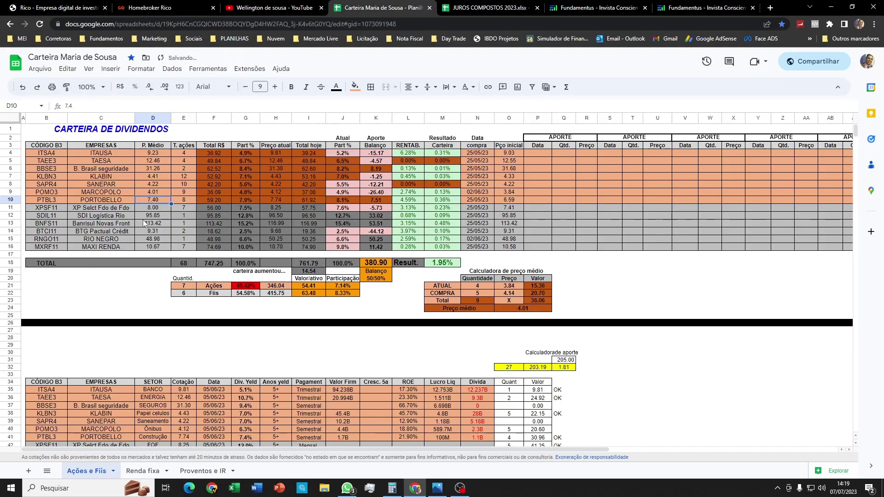
left_click(123, 282)
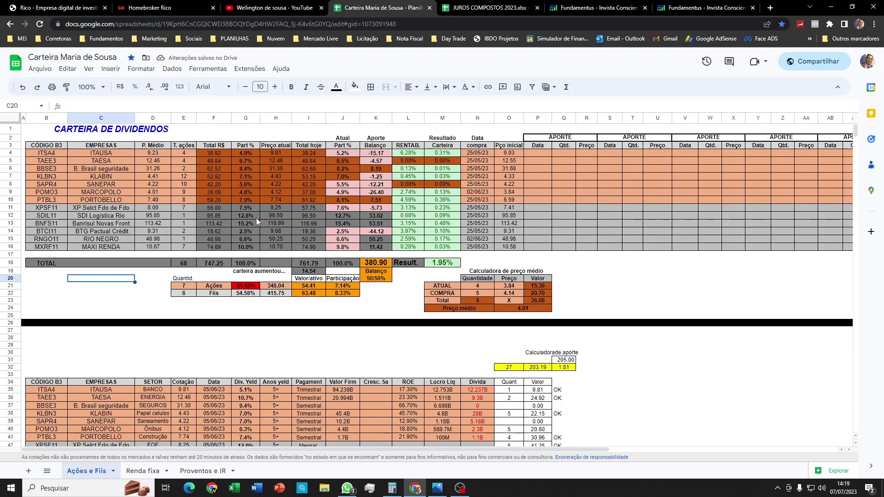
Close the projected balance details on the Rico dashboard, reload it and return to the Home Broker.
left_click(55, 8)
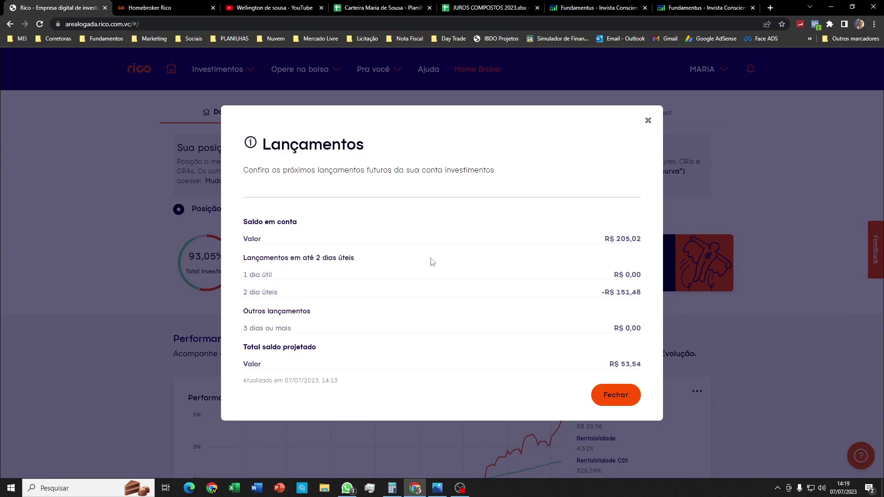
left_click(649, 121)
left_click(40, 24)
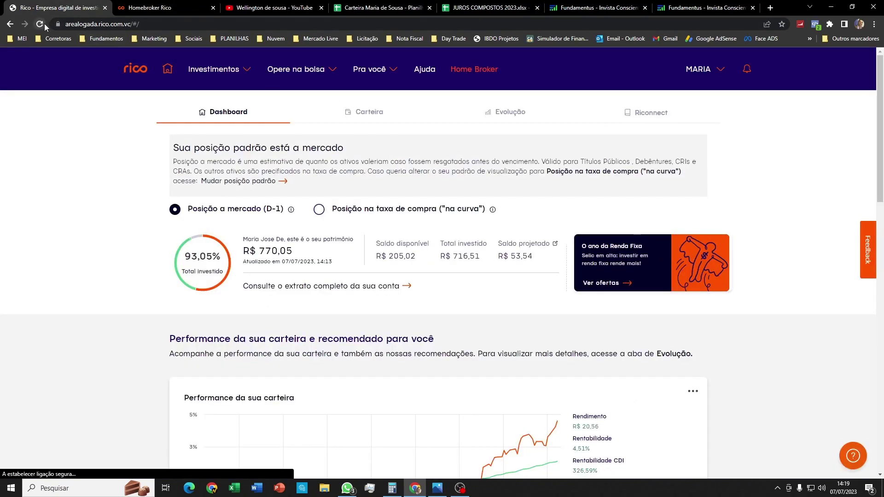
key("ctrl+Tab")
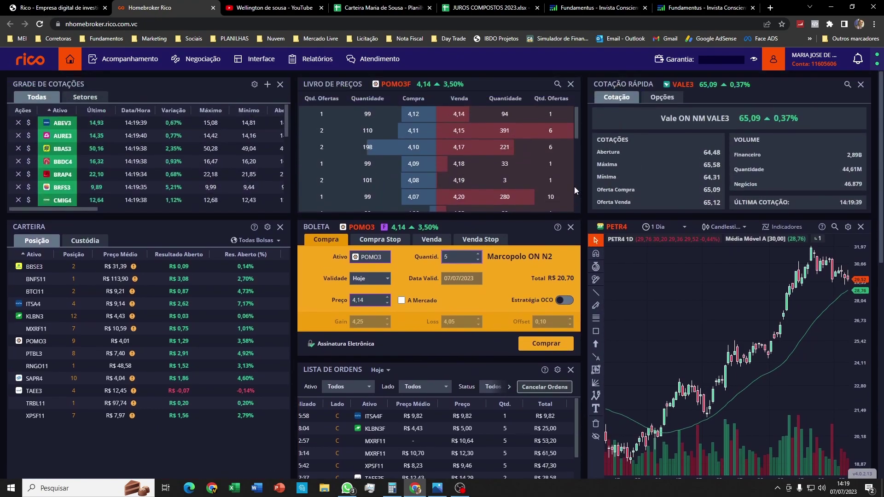
Review the projected balance entries on the Rico dashboard, including postings due in three or more days and the projected total, and close the details.
left_click(33, 6)
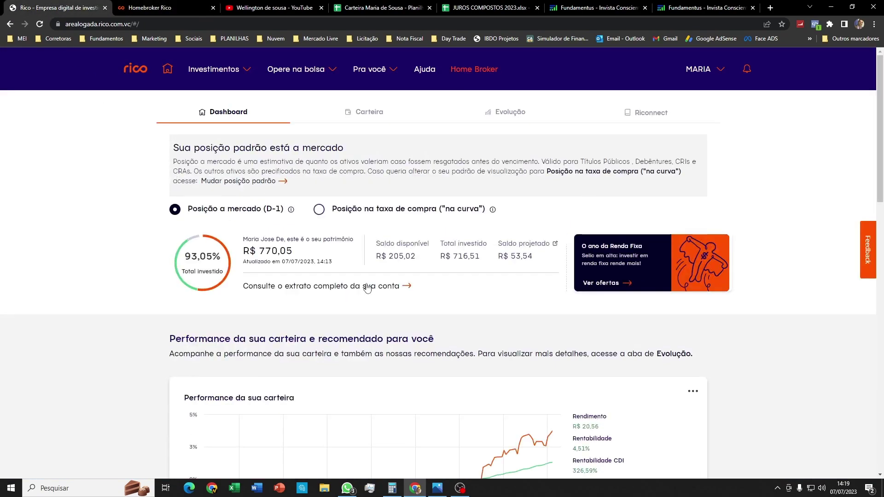
left_click(555, 244)
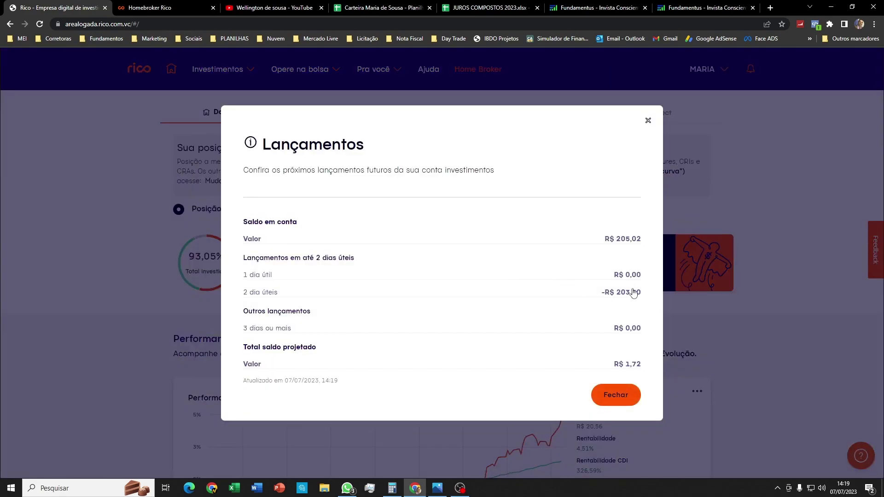
left_click_drag(613, 330, 647, 328)
left_click_drag(619, 364, 644, 366)
left_click(349, 215)
left_click(647, 120)
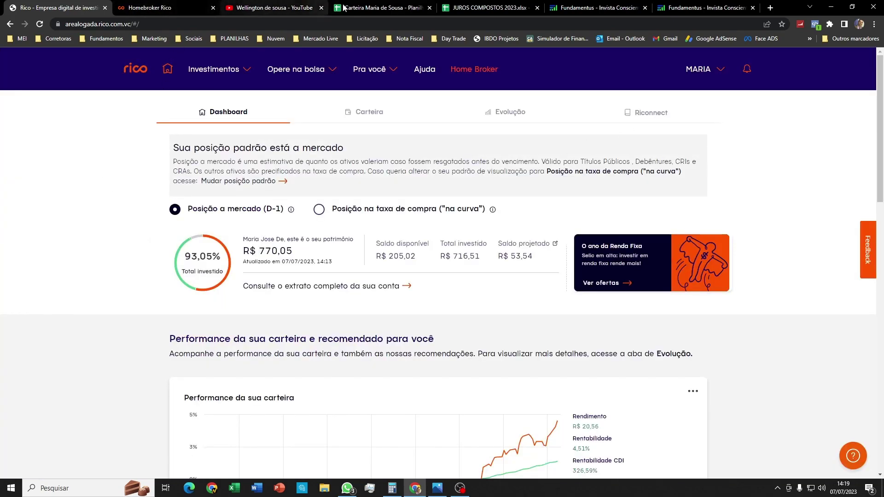
left_click(378, 7)
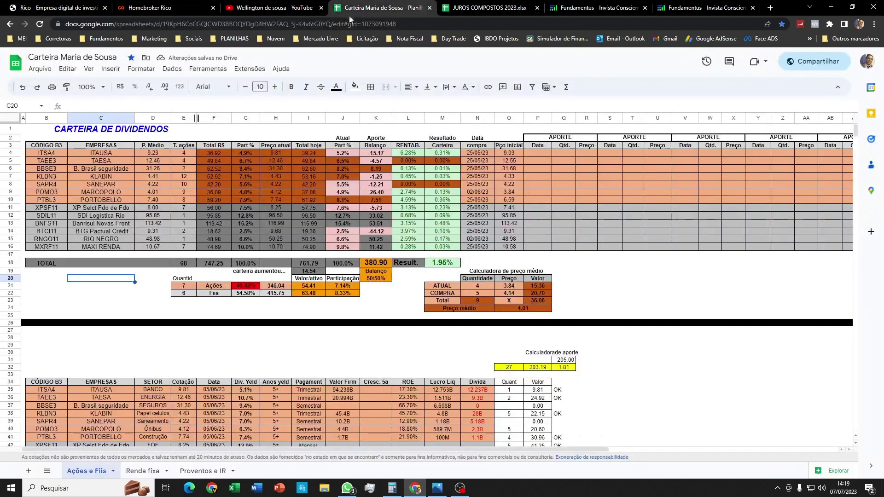
left_click(98, 303)
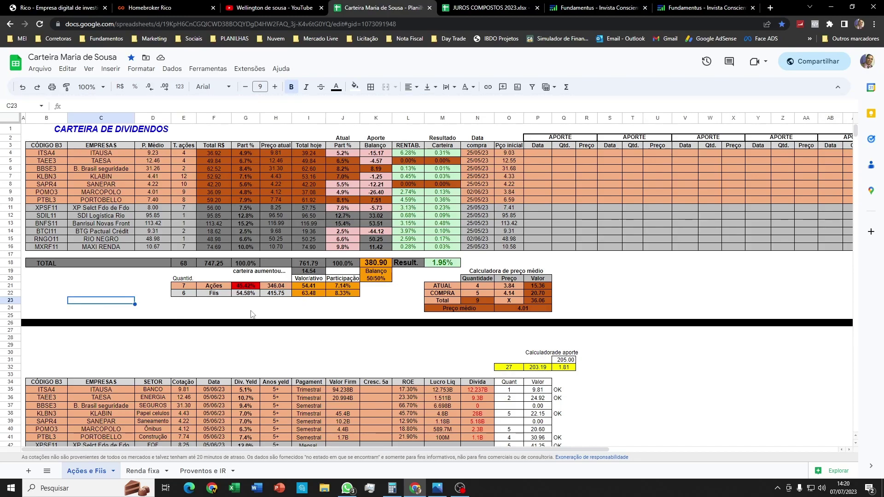
left_click(438, 488)
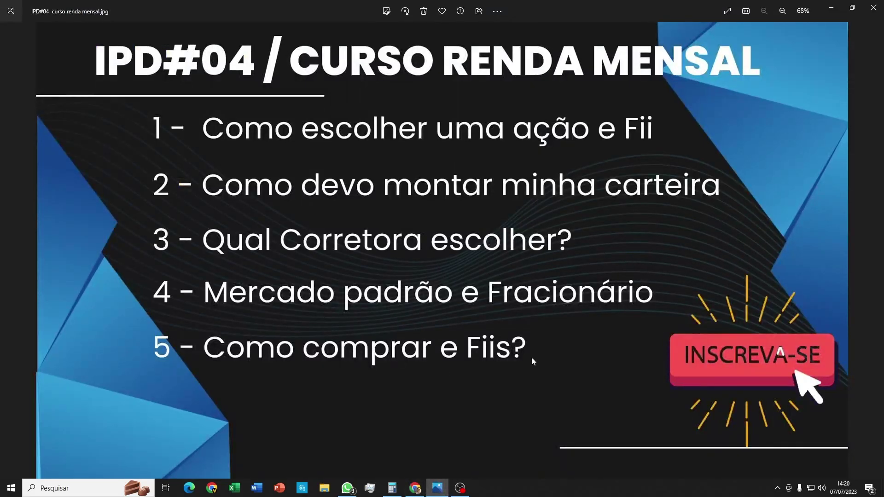